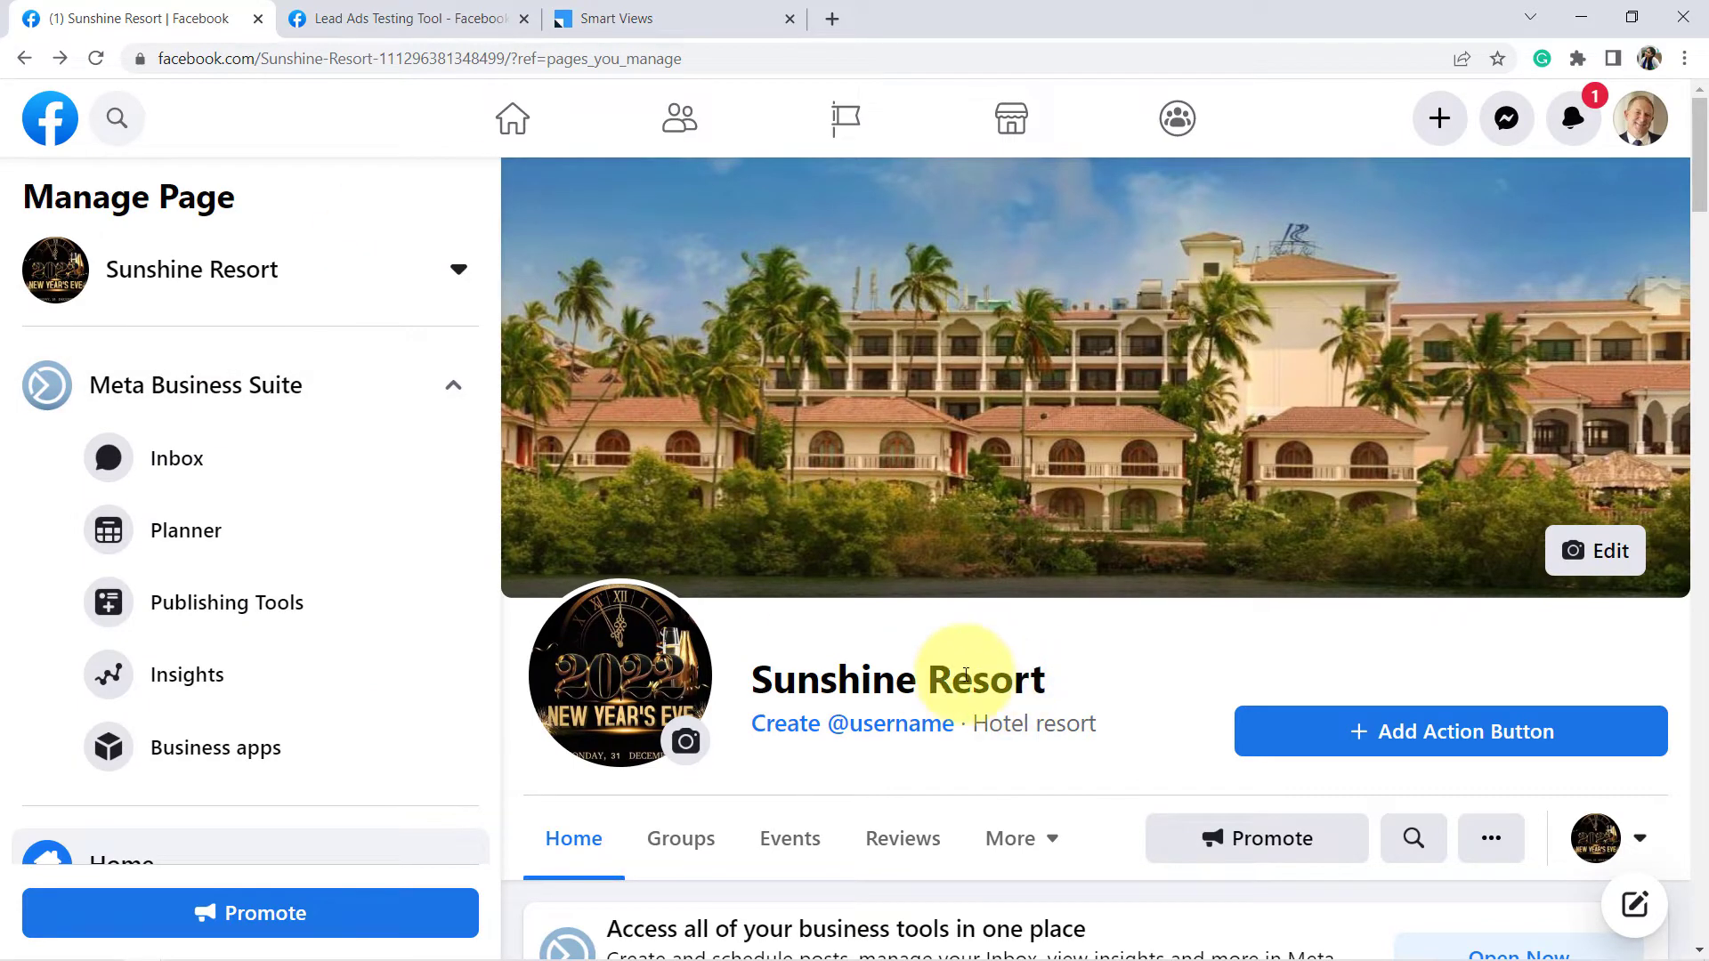
- Highlight 'Resort' in the Sunshine Resort page name and switch to the Lead Ads Testing Tool
double_click(966, 676)
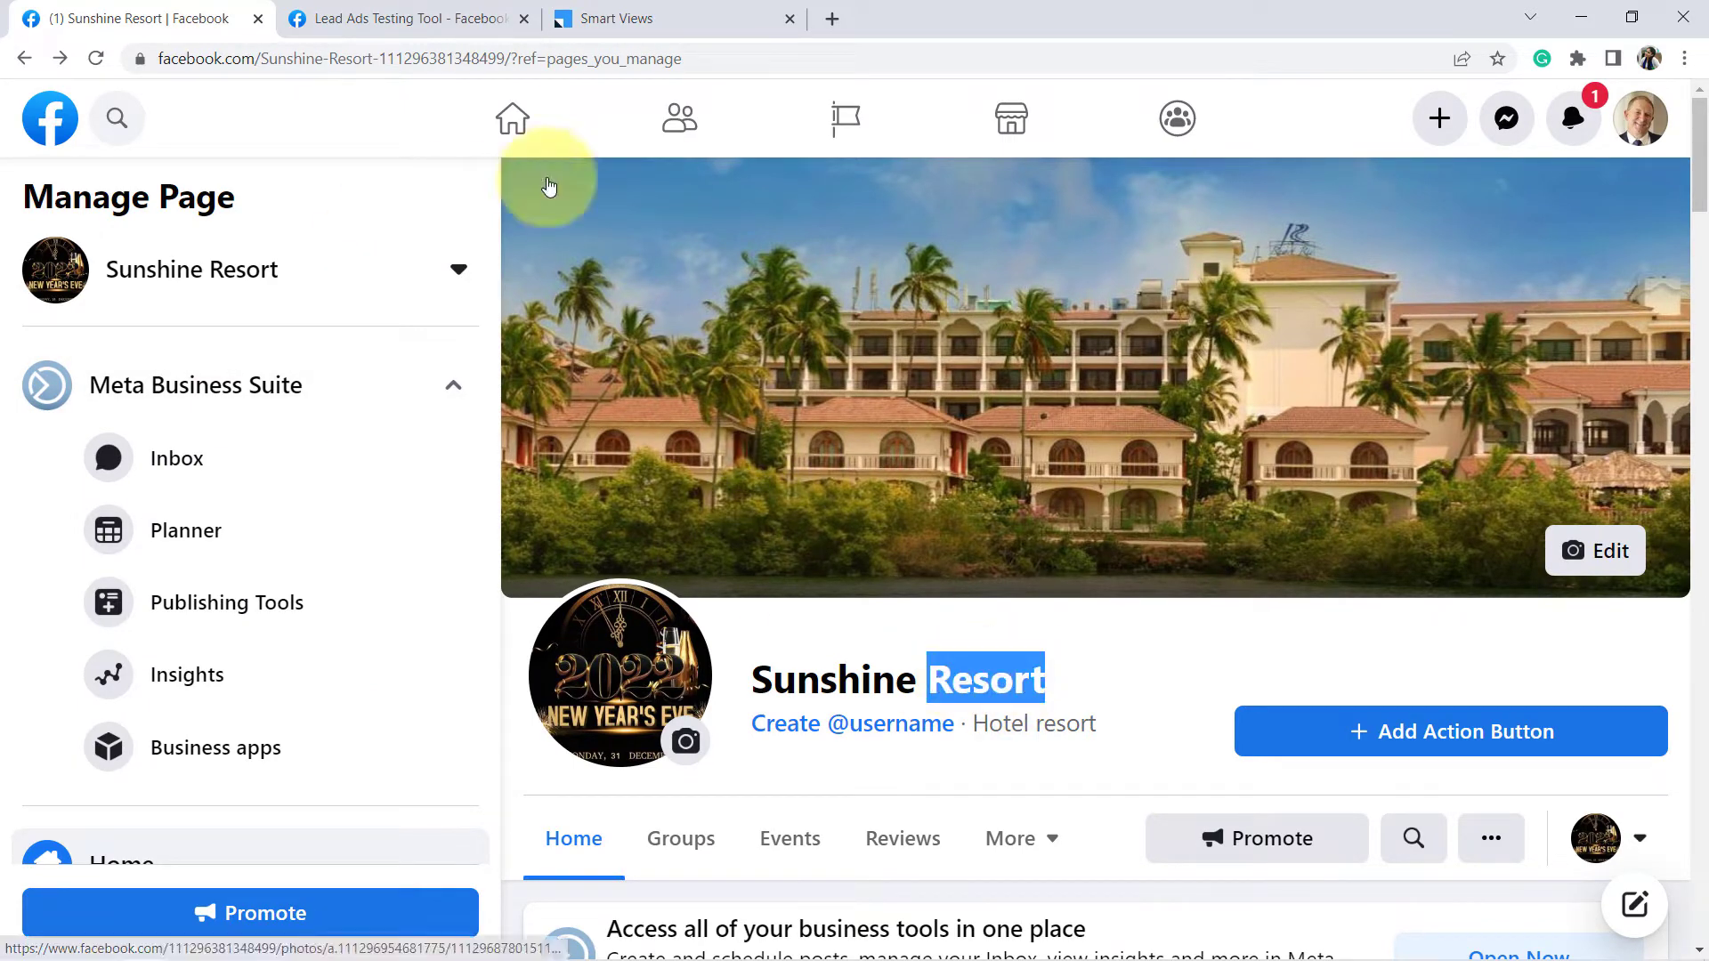
left_click(414, 18)
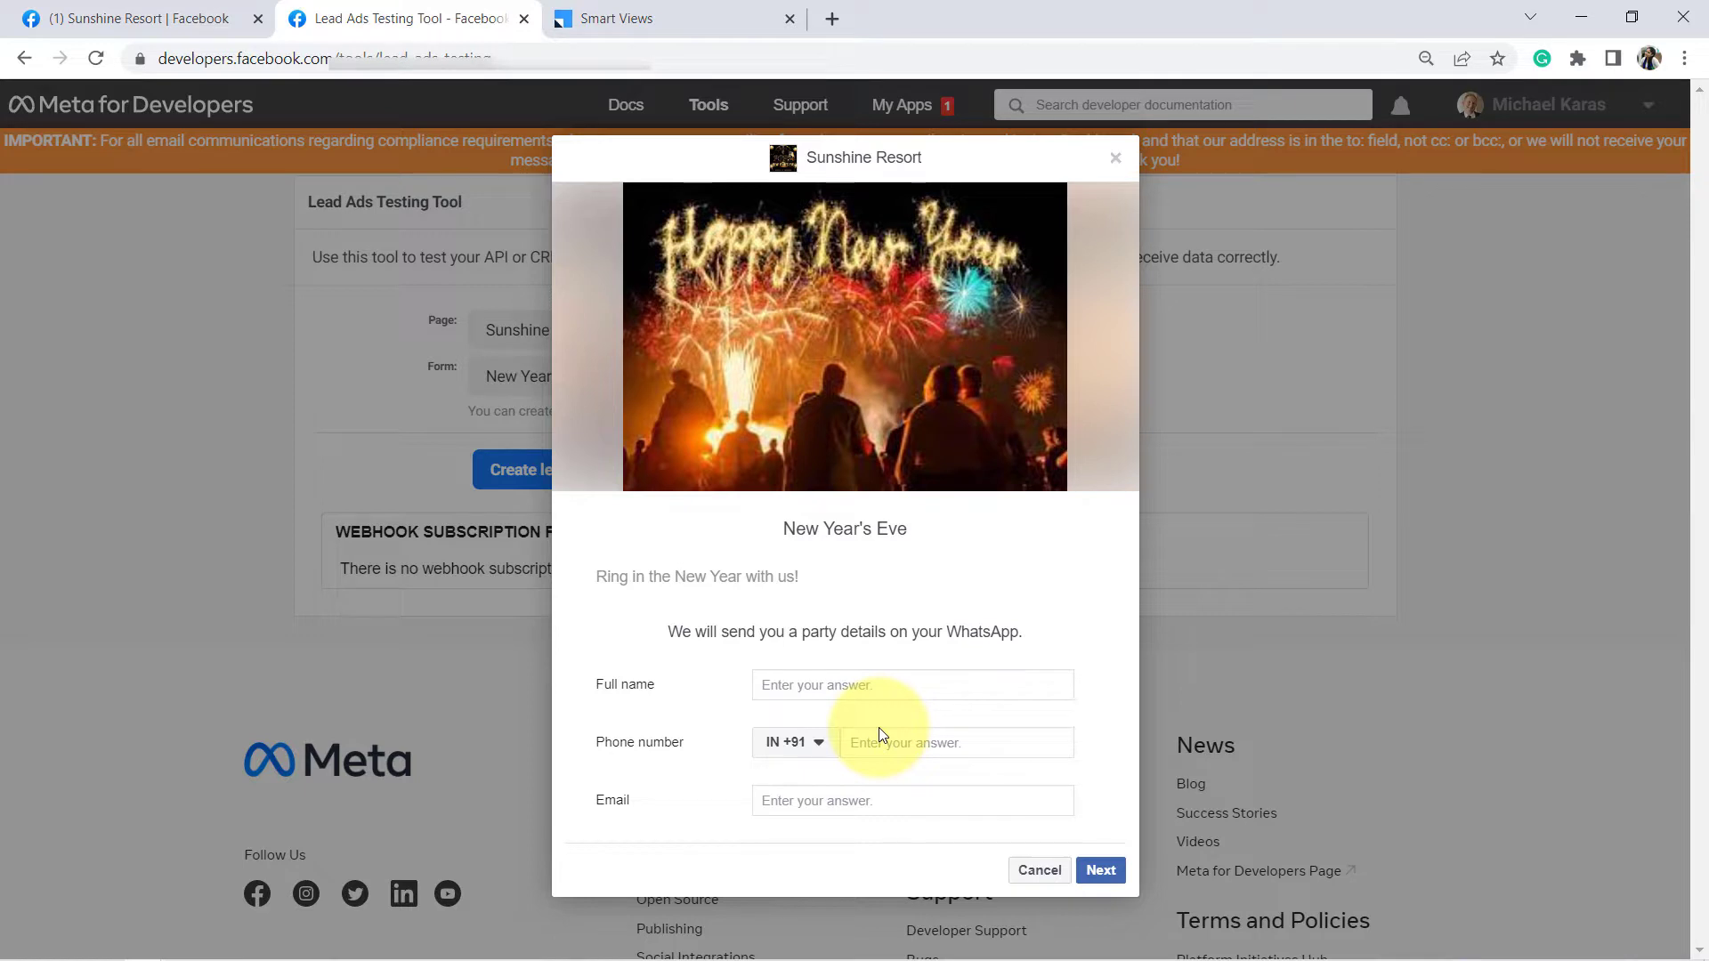
- Review the five leads in LeadSquared's My New Leads view, then open a blank browser tab
left_click(666, 13)
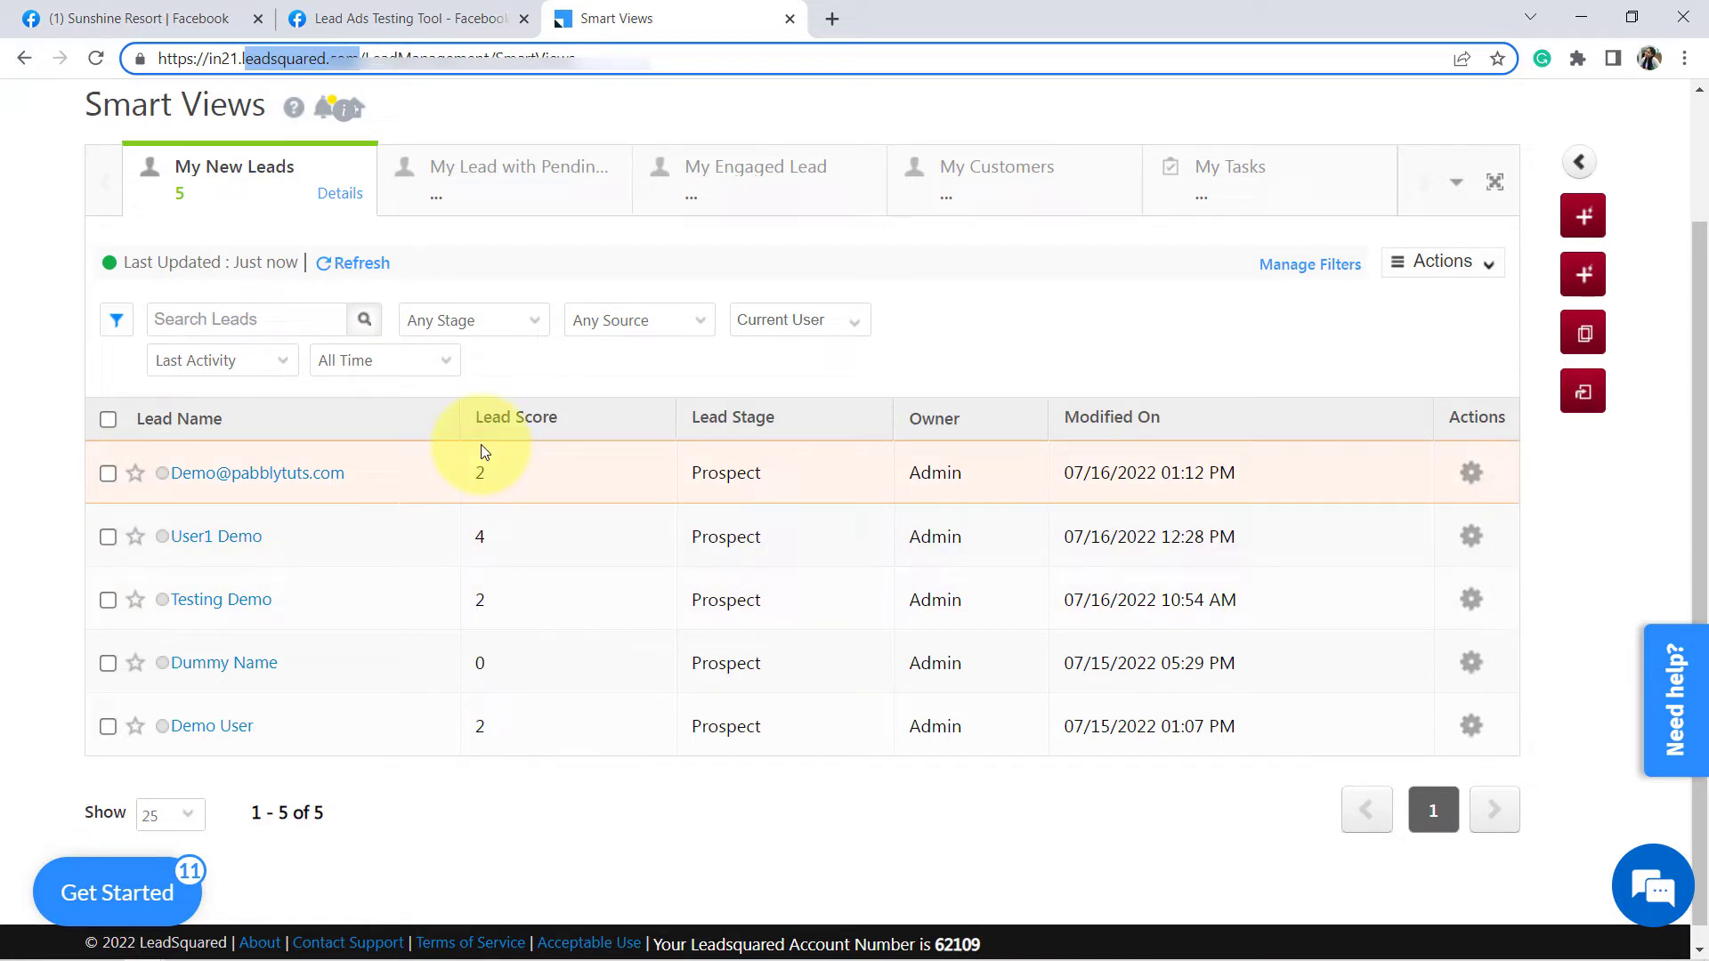
left_click(408, 8)
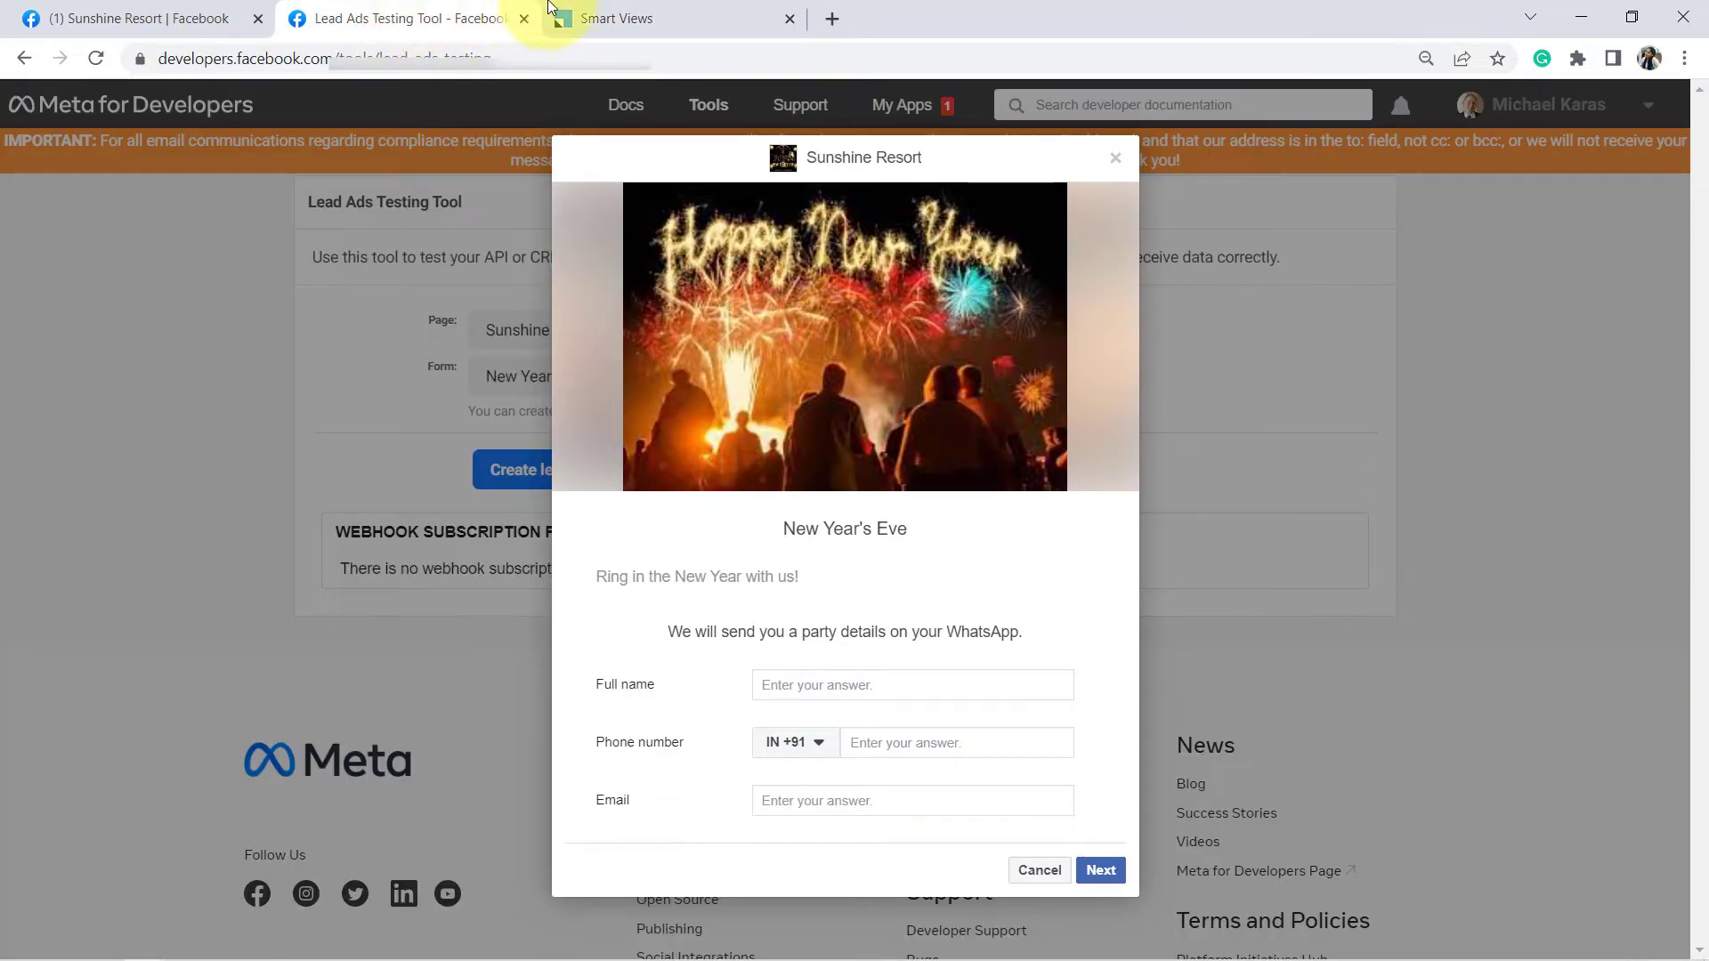
left_click(627, 5)
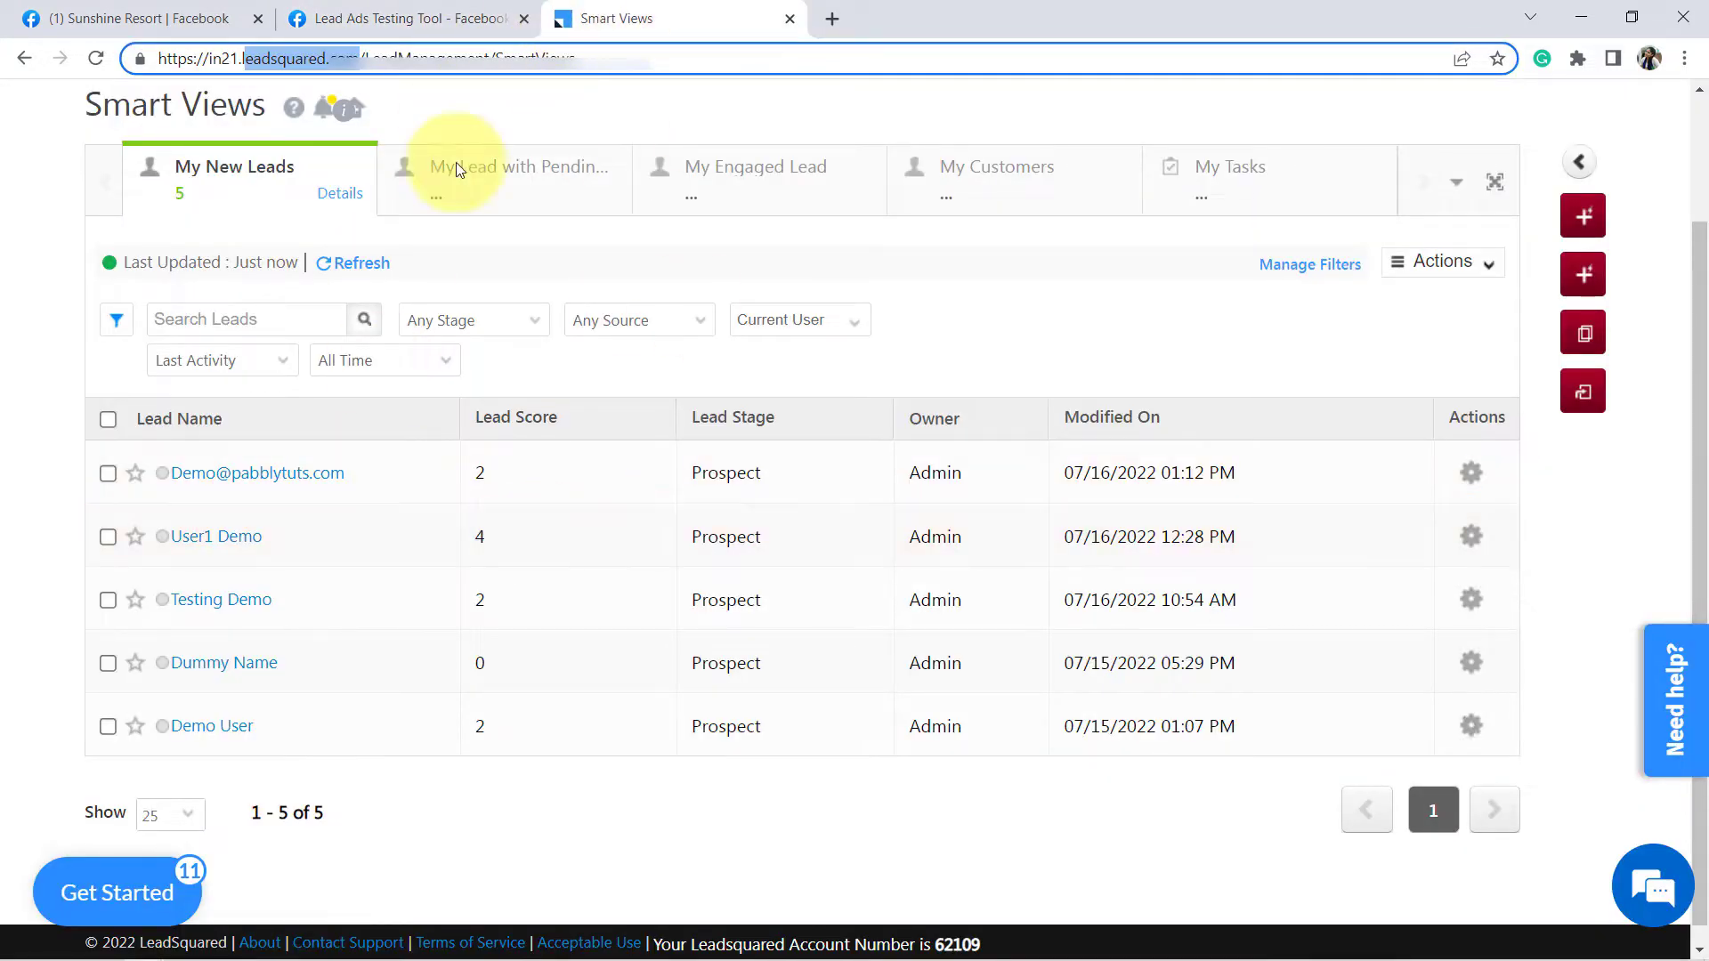
left_click(835, 14)
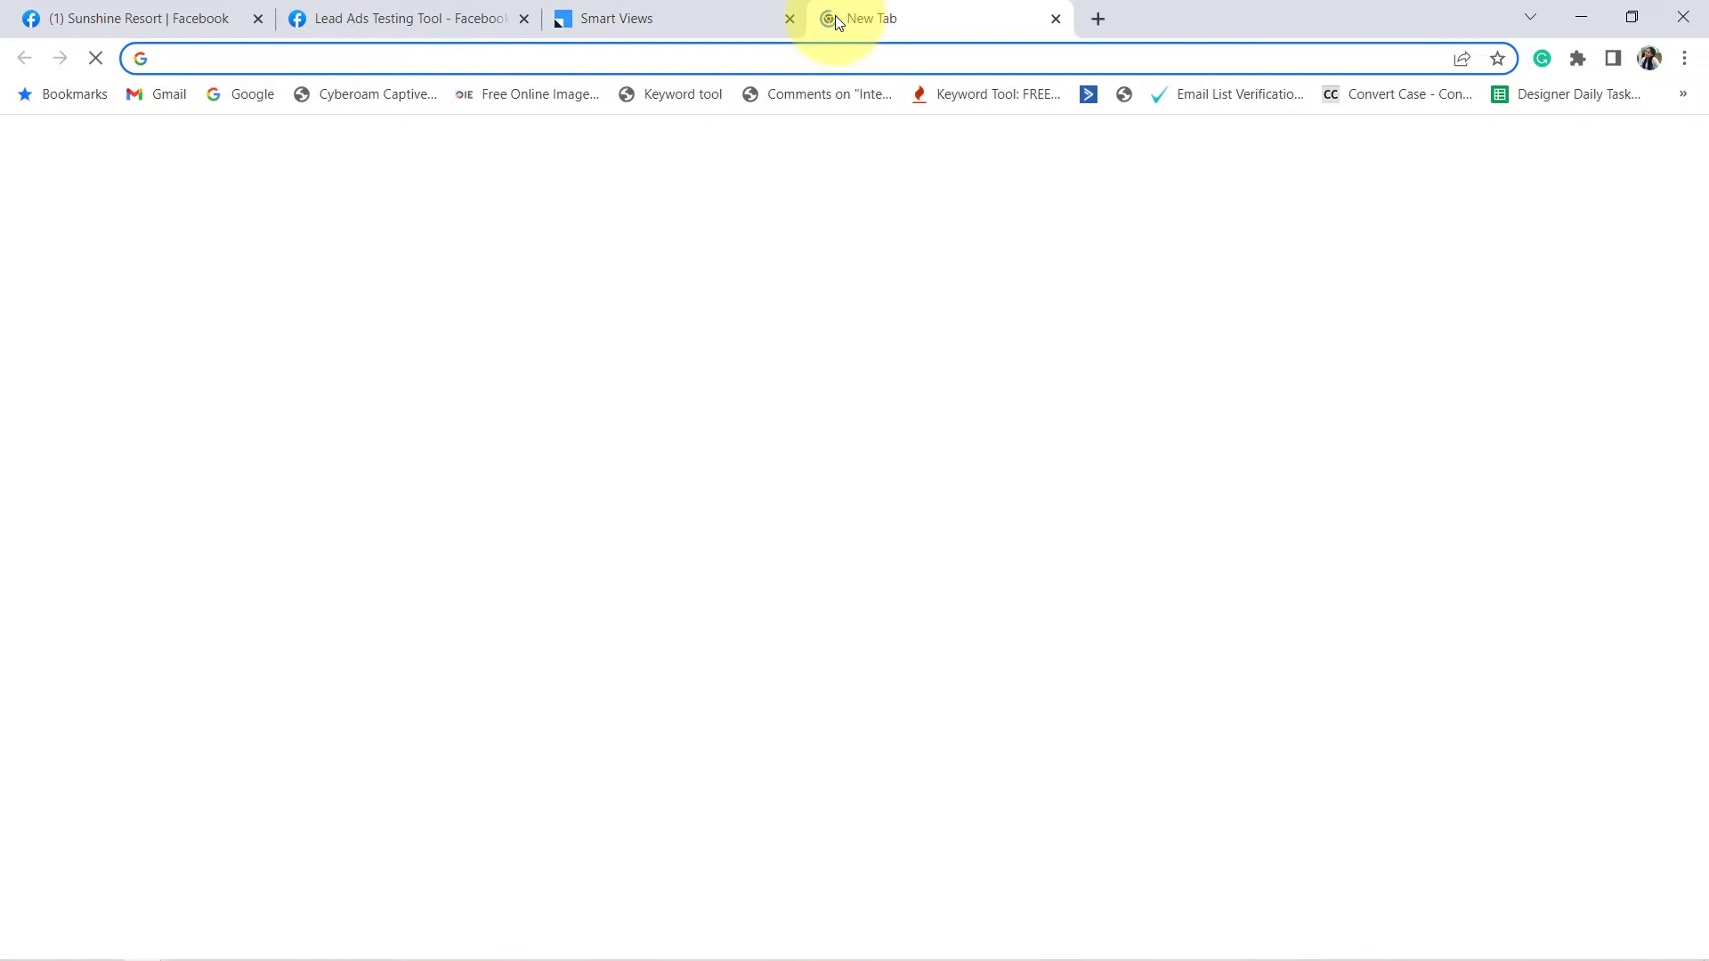
- Enter pabbly.com/connect in the new tab's address bar
type("pabbly")
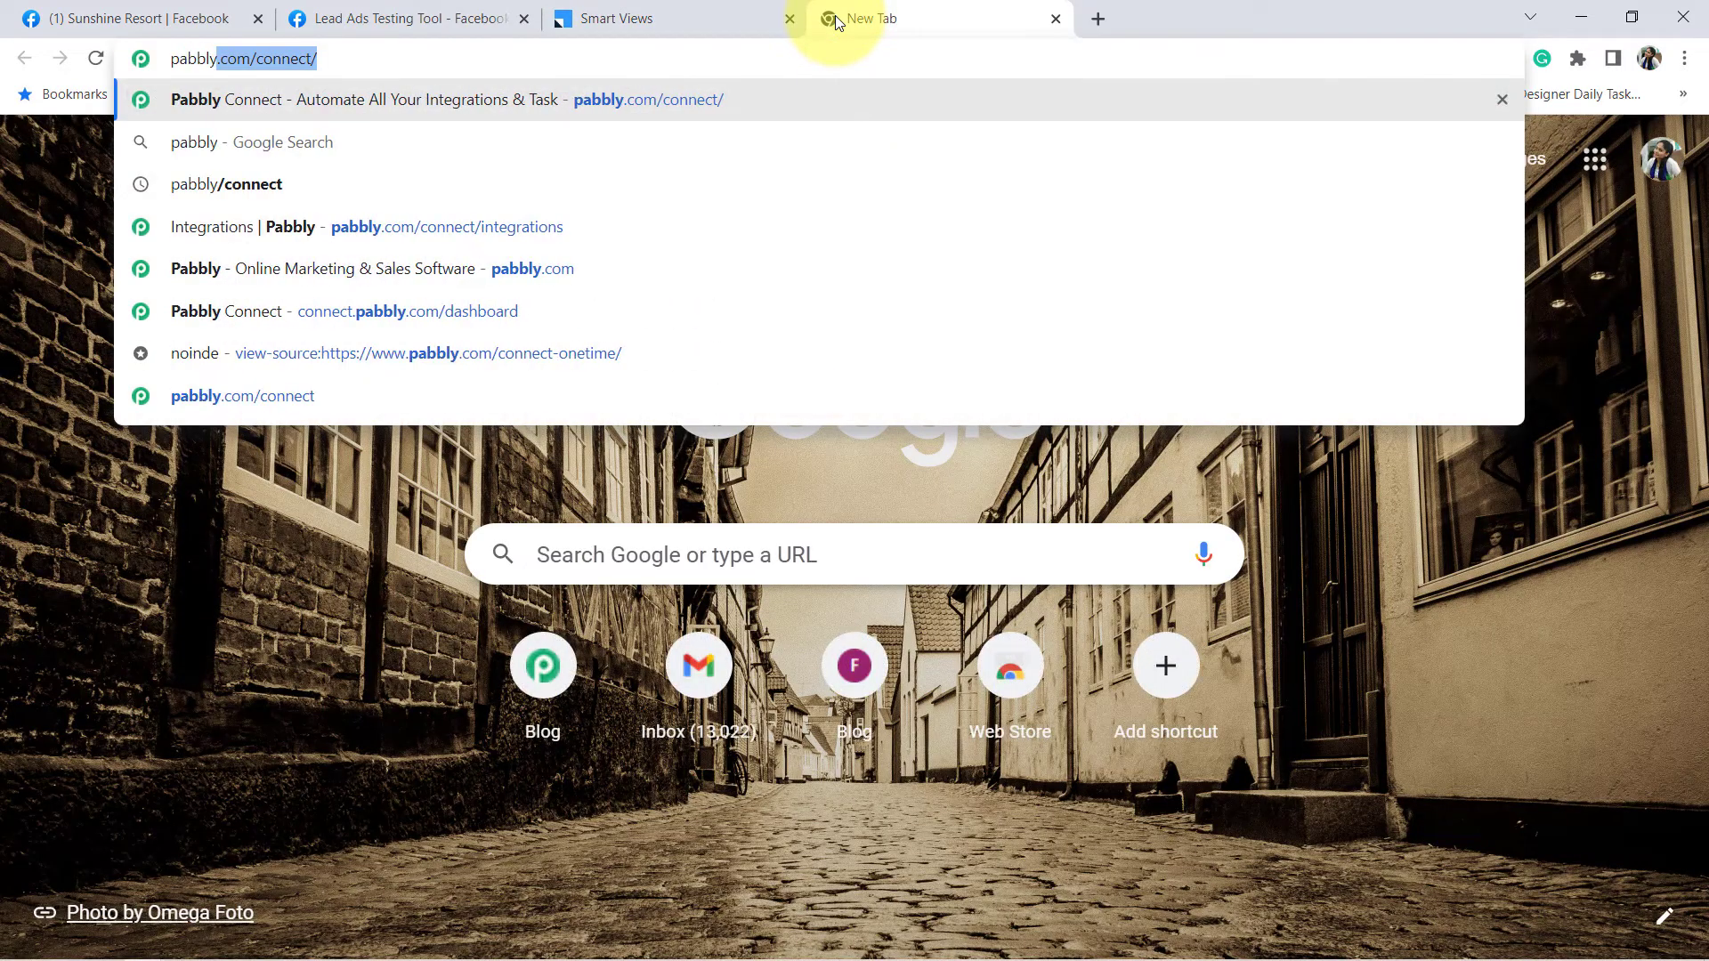
type(".com/")
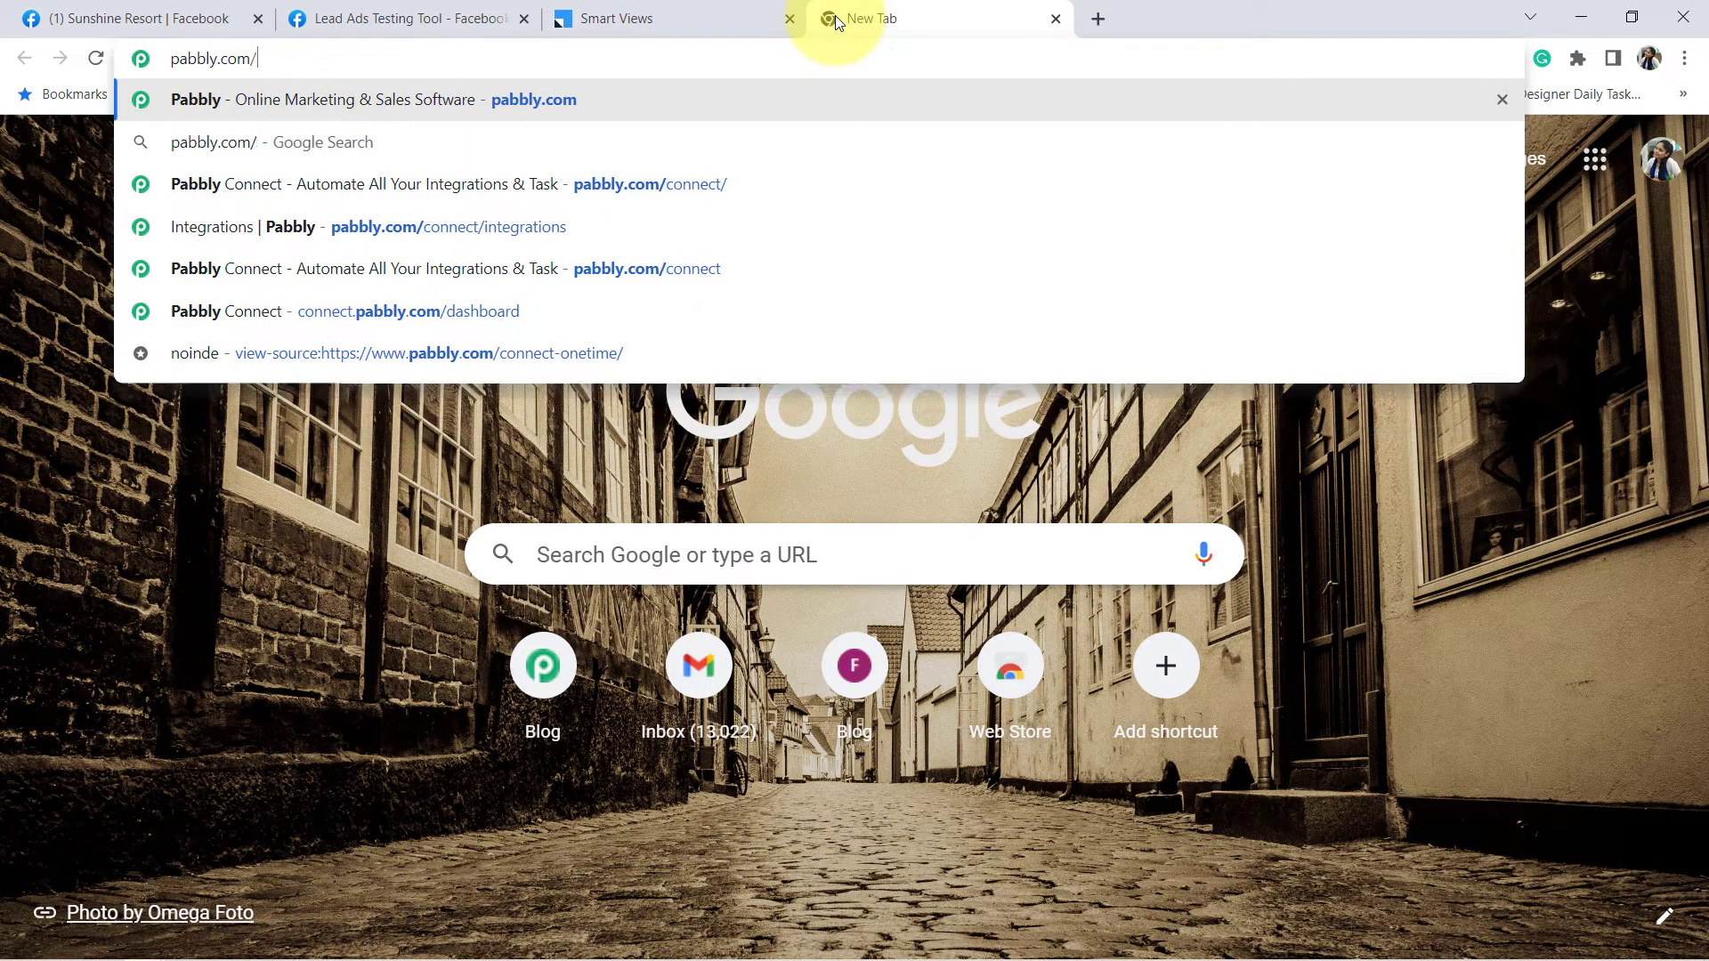
type("connect")
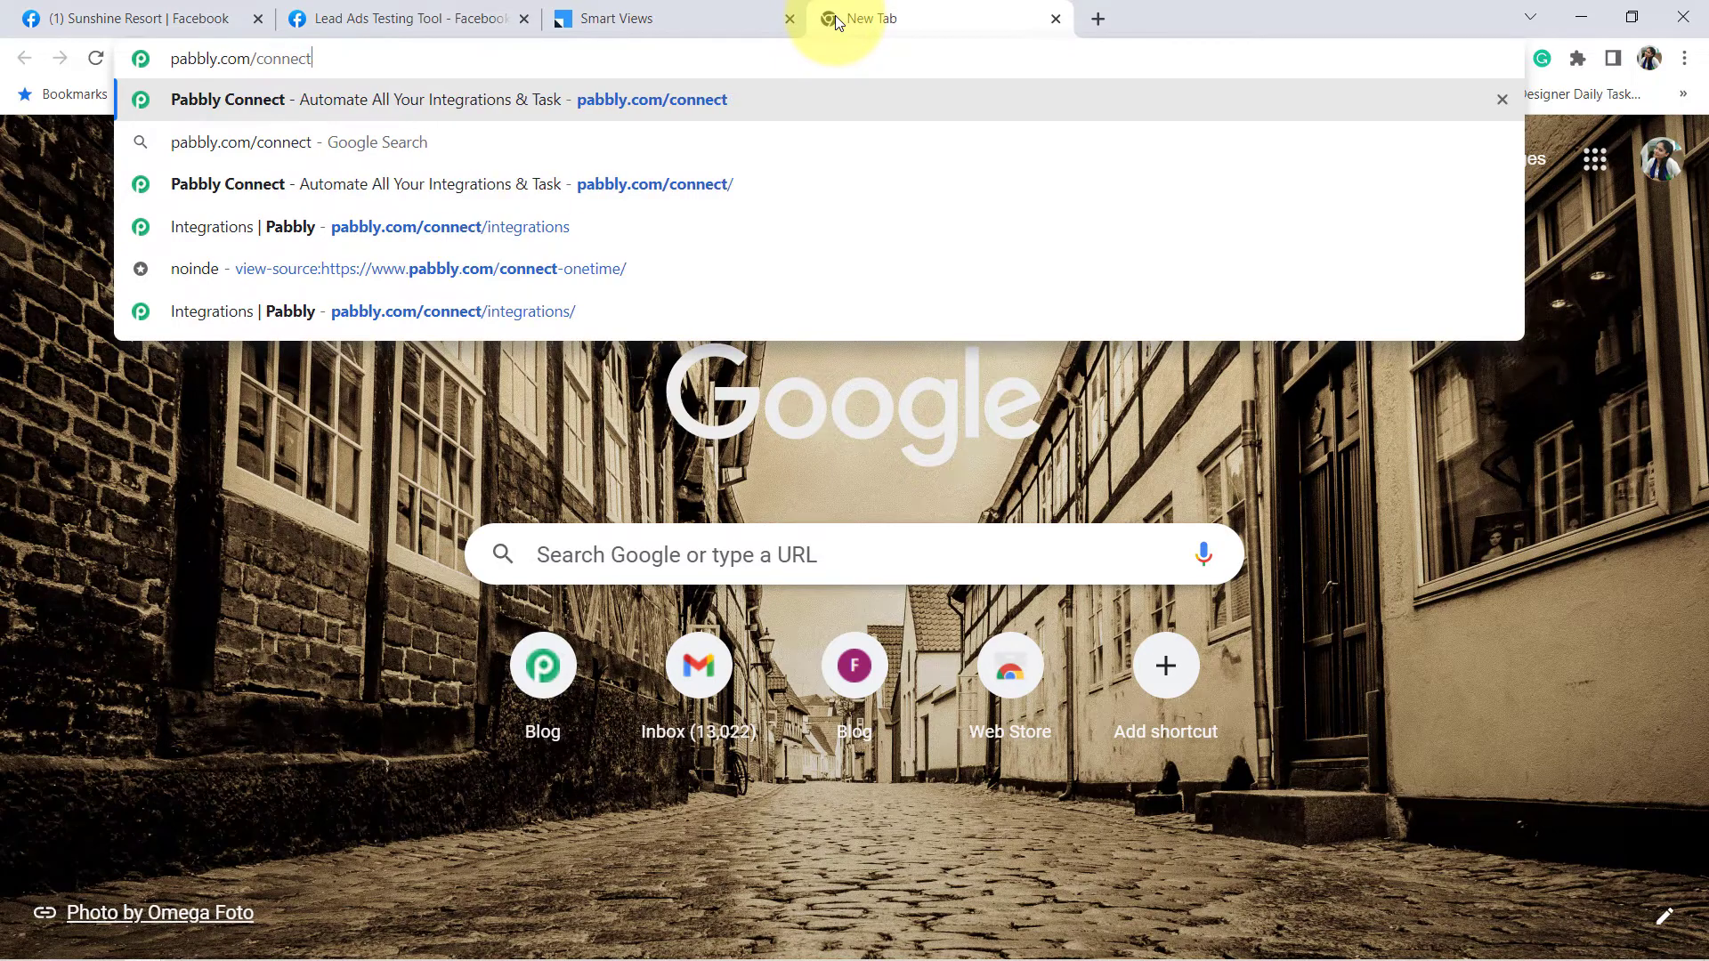
key("Return")
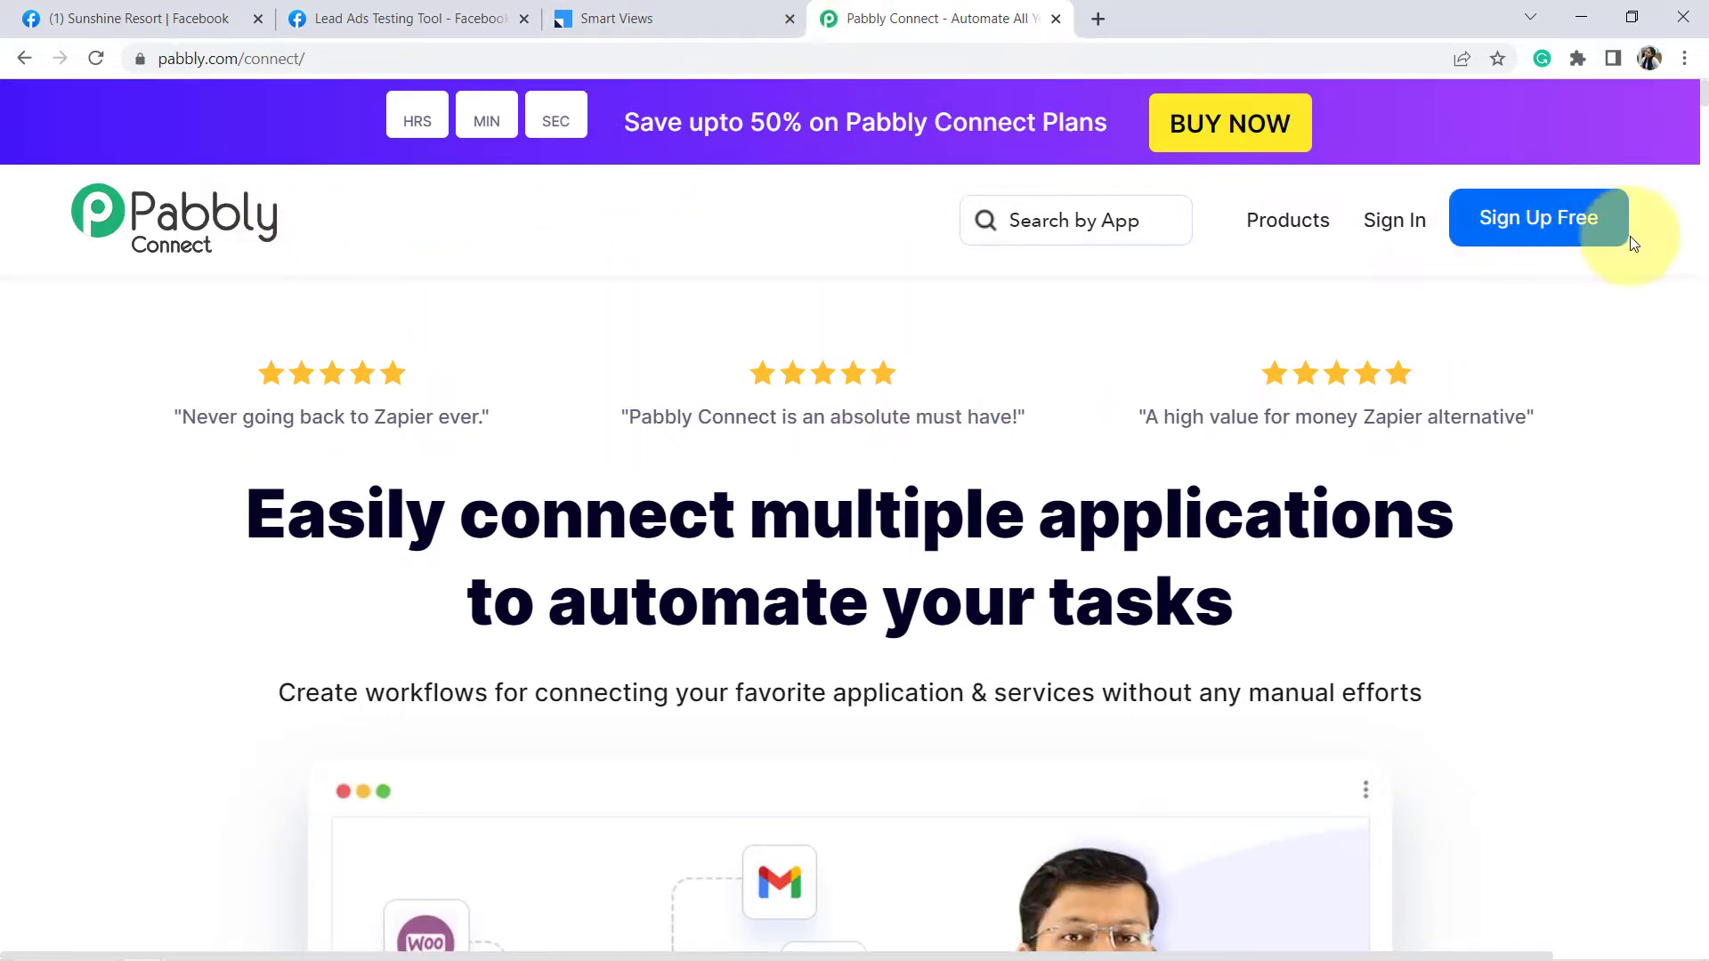
- Sign in to Pabbly, launch Pabbly Connect from All Apps, and start a new workflow
left_click(1395, 222)
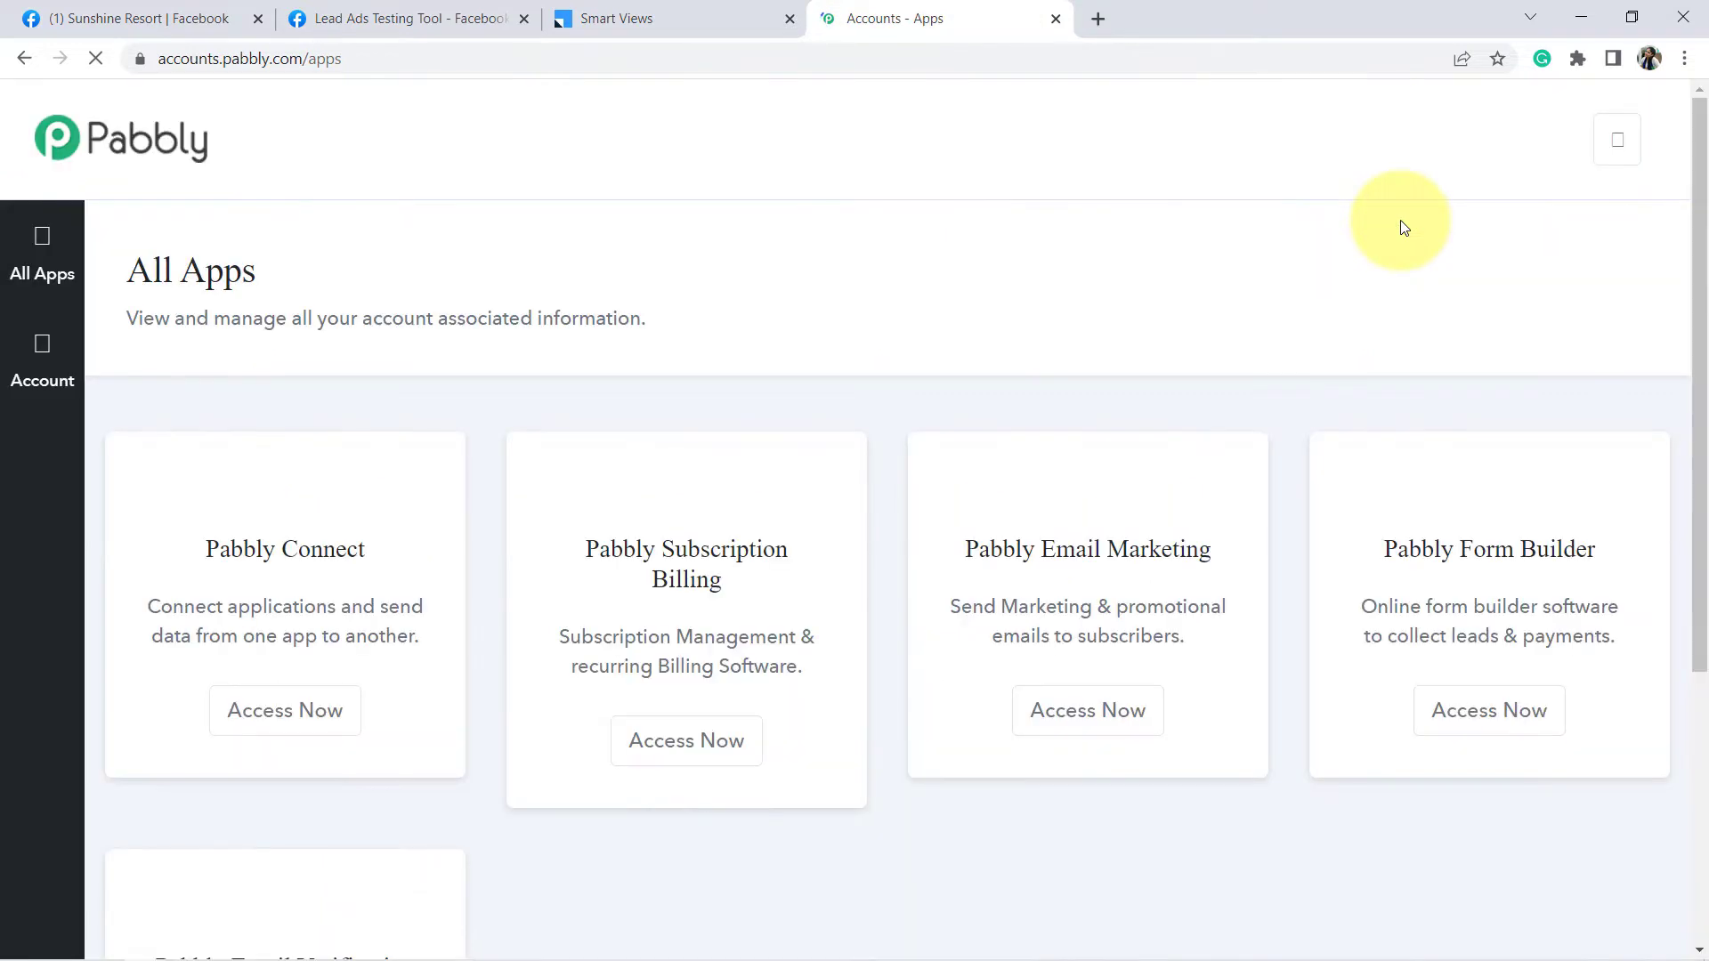
left_click(292, 739)
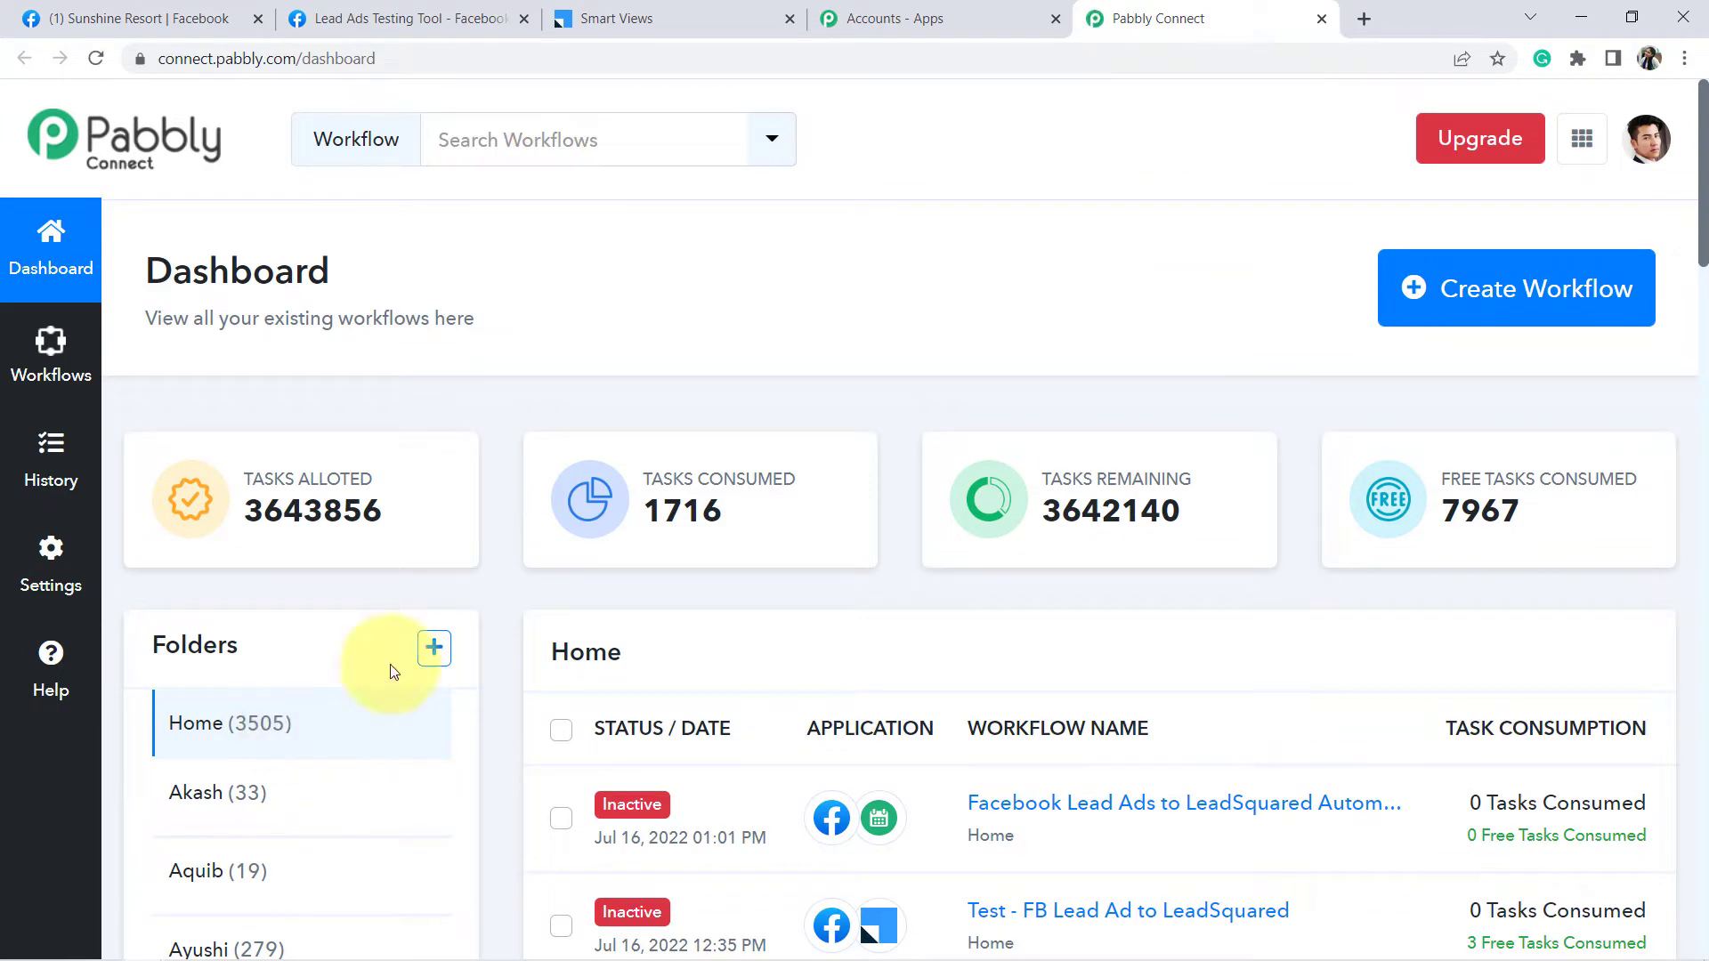
left_click(1531, 296)
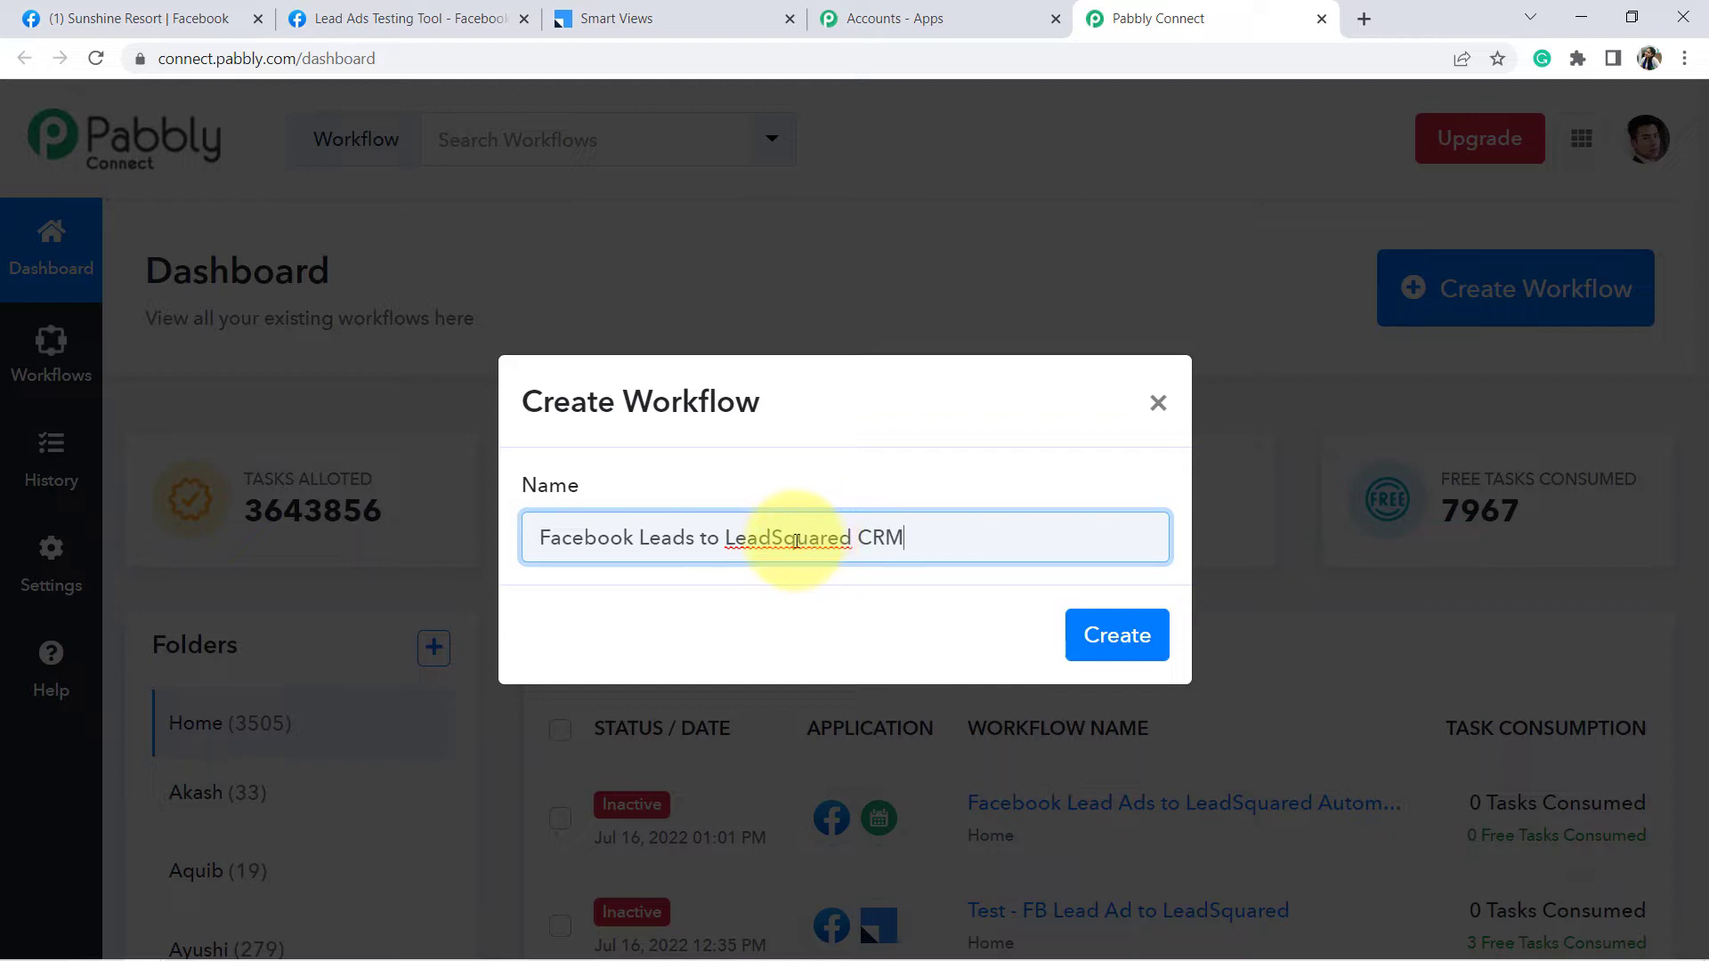
- Create the workflow 'Facebook Leads to LeadSquared CRM' and collapse its trigger step
left_click(1083, 637)
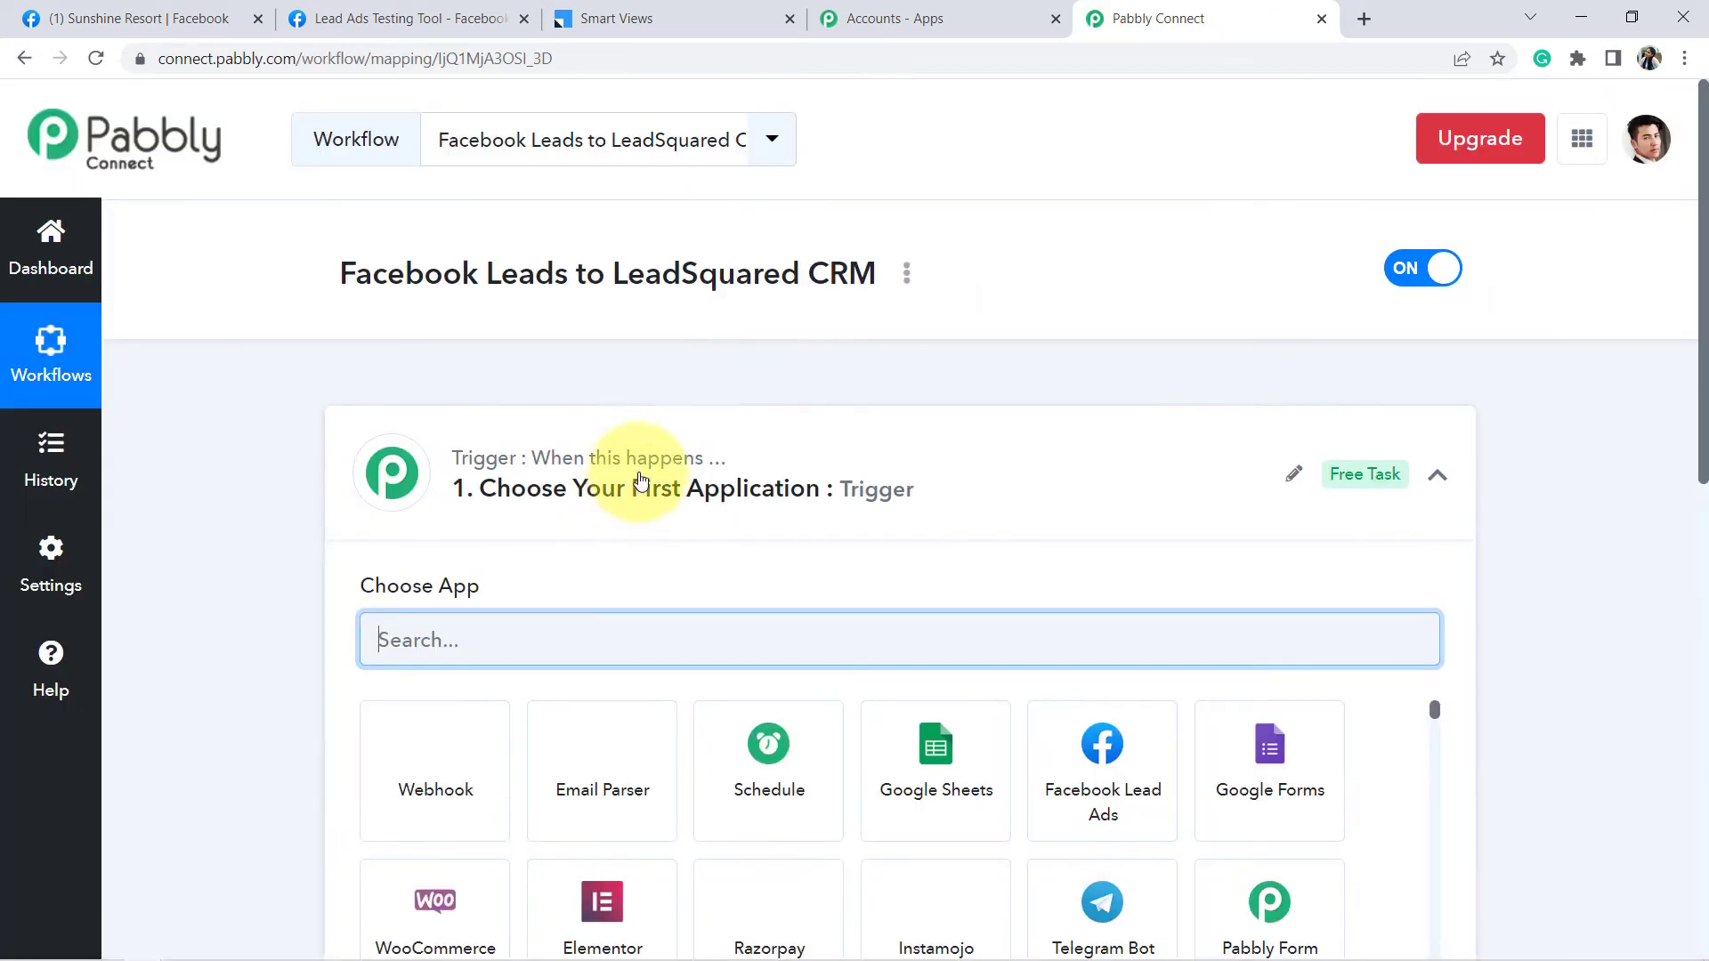
left_click(641, 481)
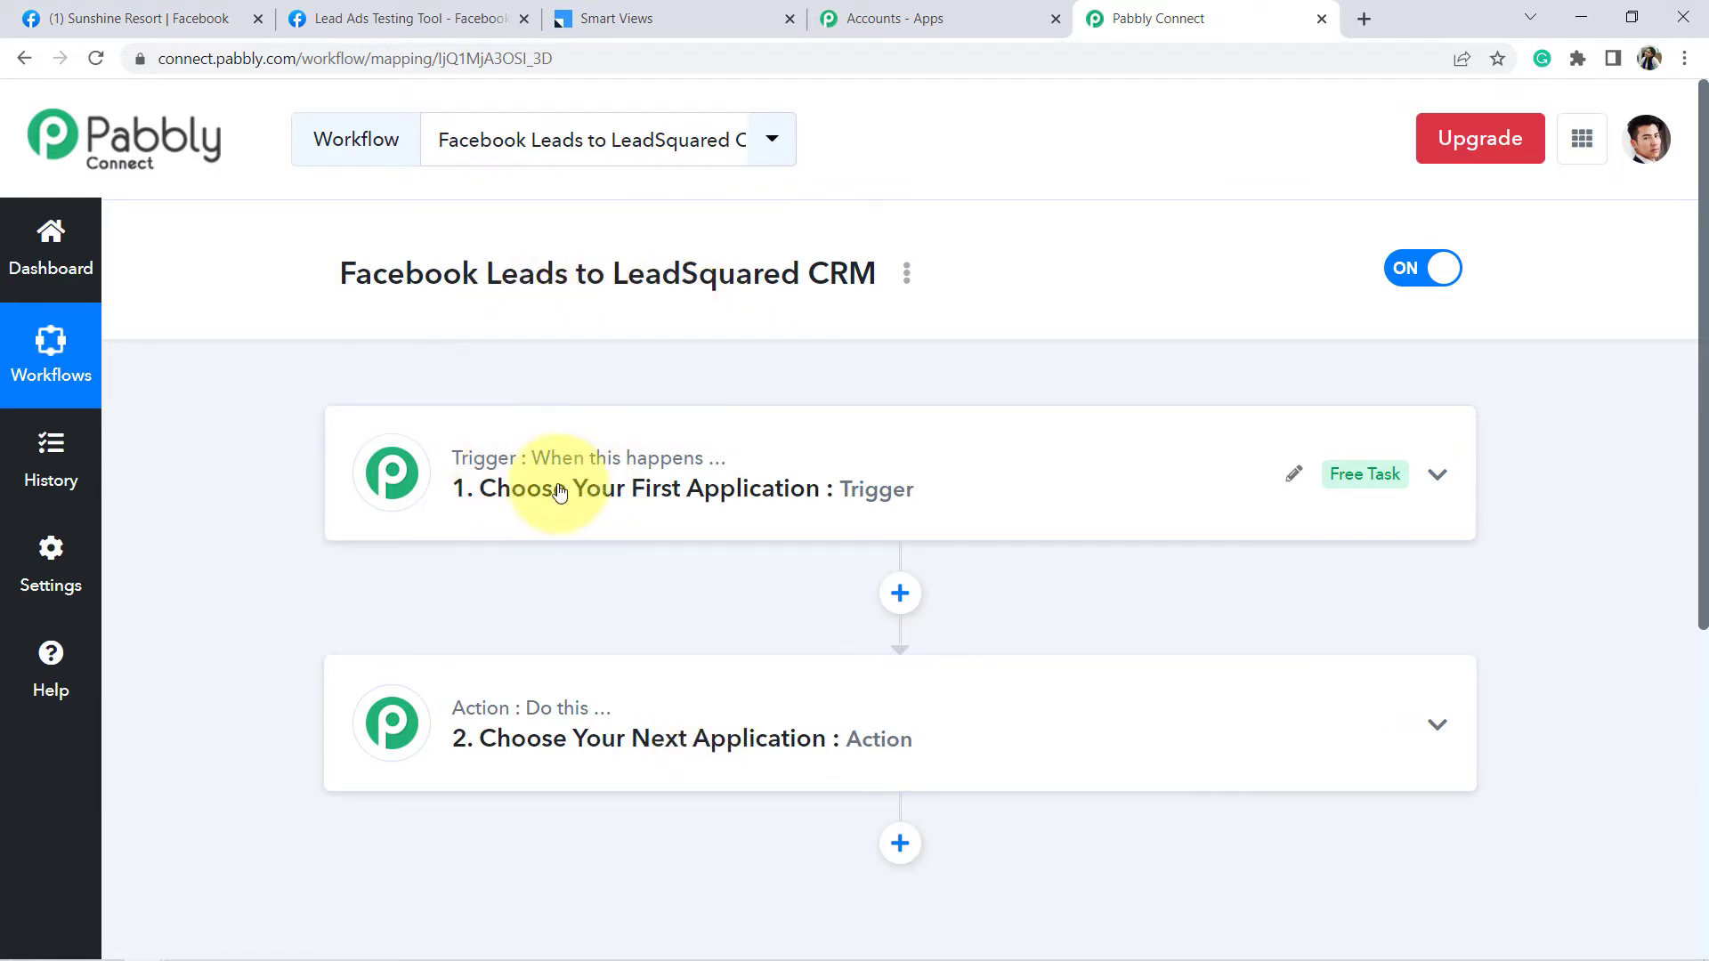
- Search 'faceb' in the trigger's Choose App list and pick Facebook Lead Ads
left_click(591, 481)
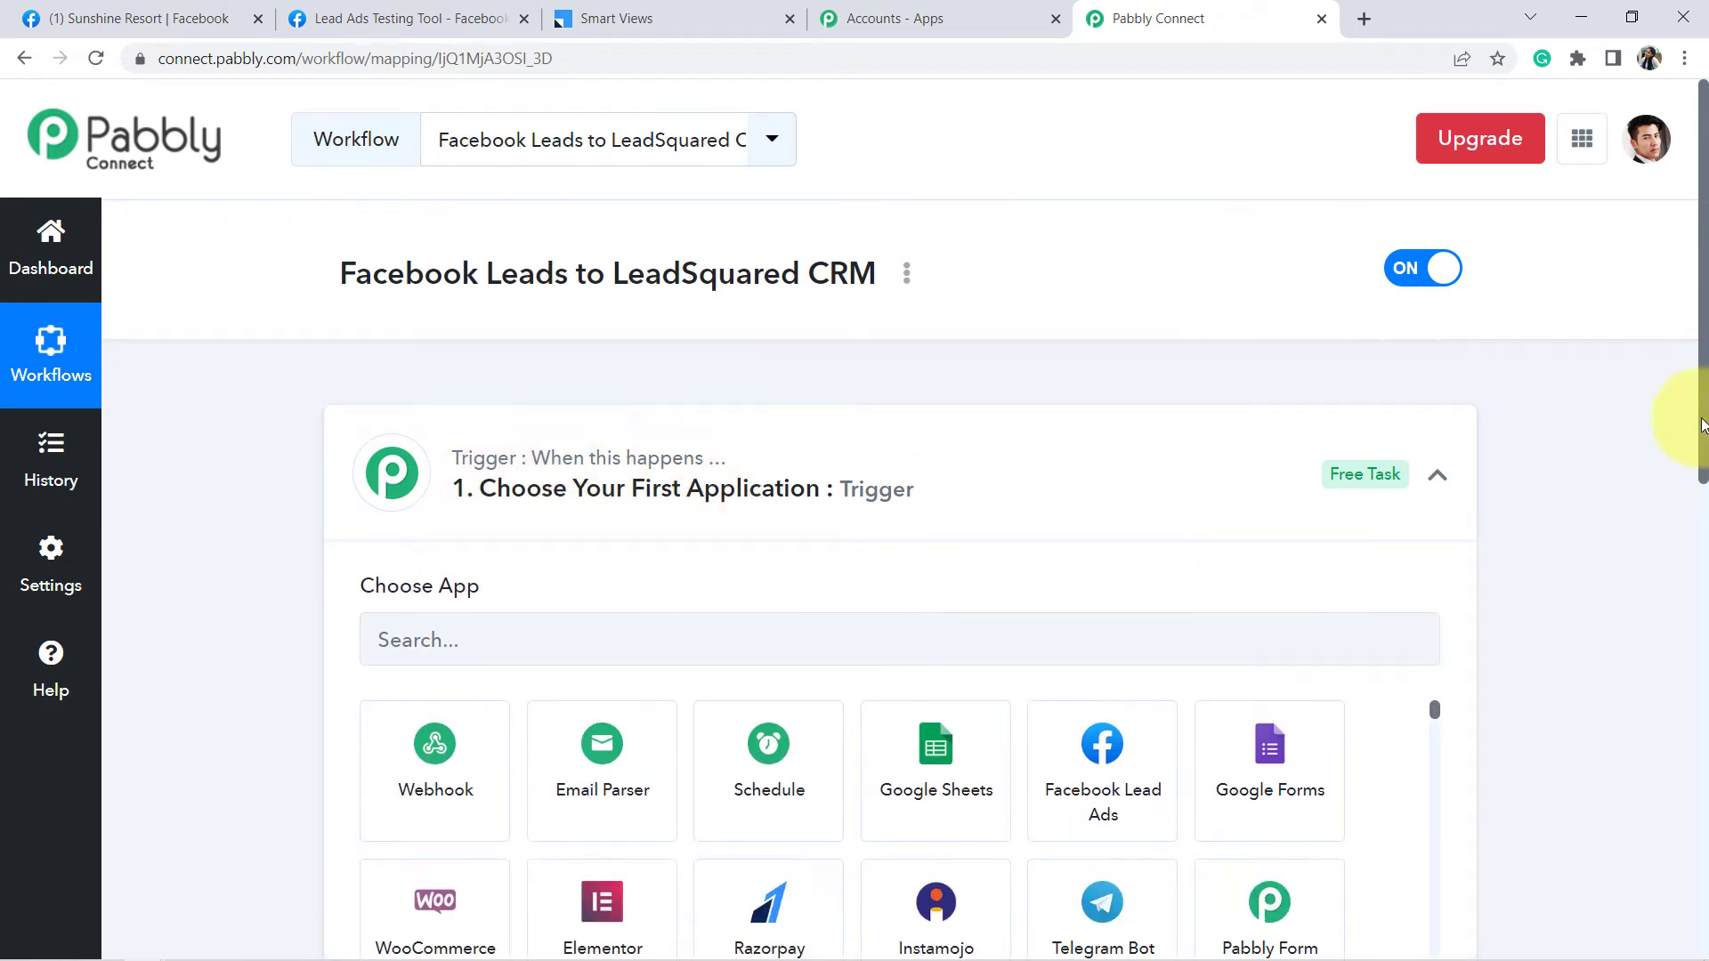
scroll(1702, 426, "down", 5)
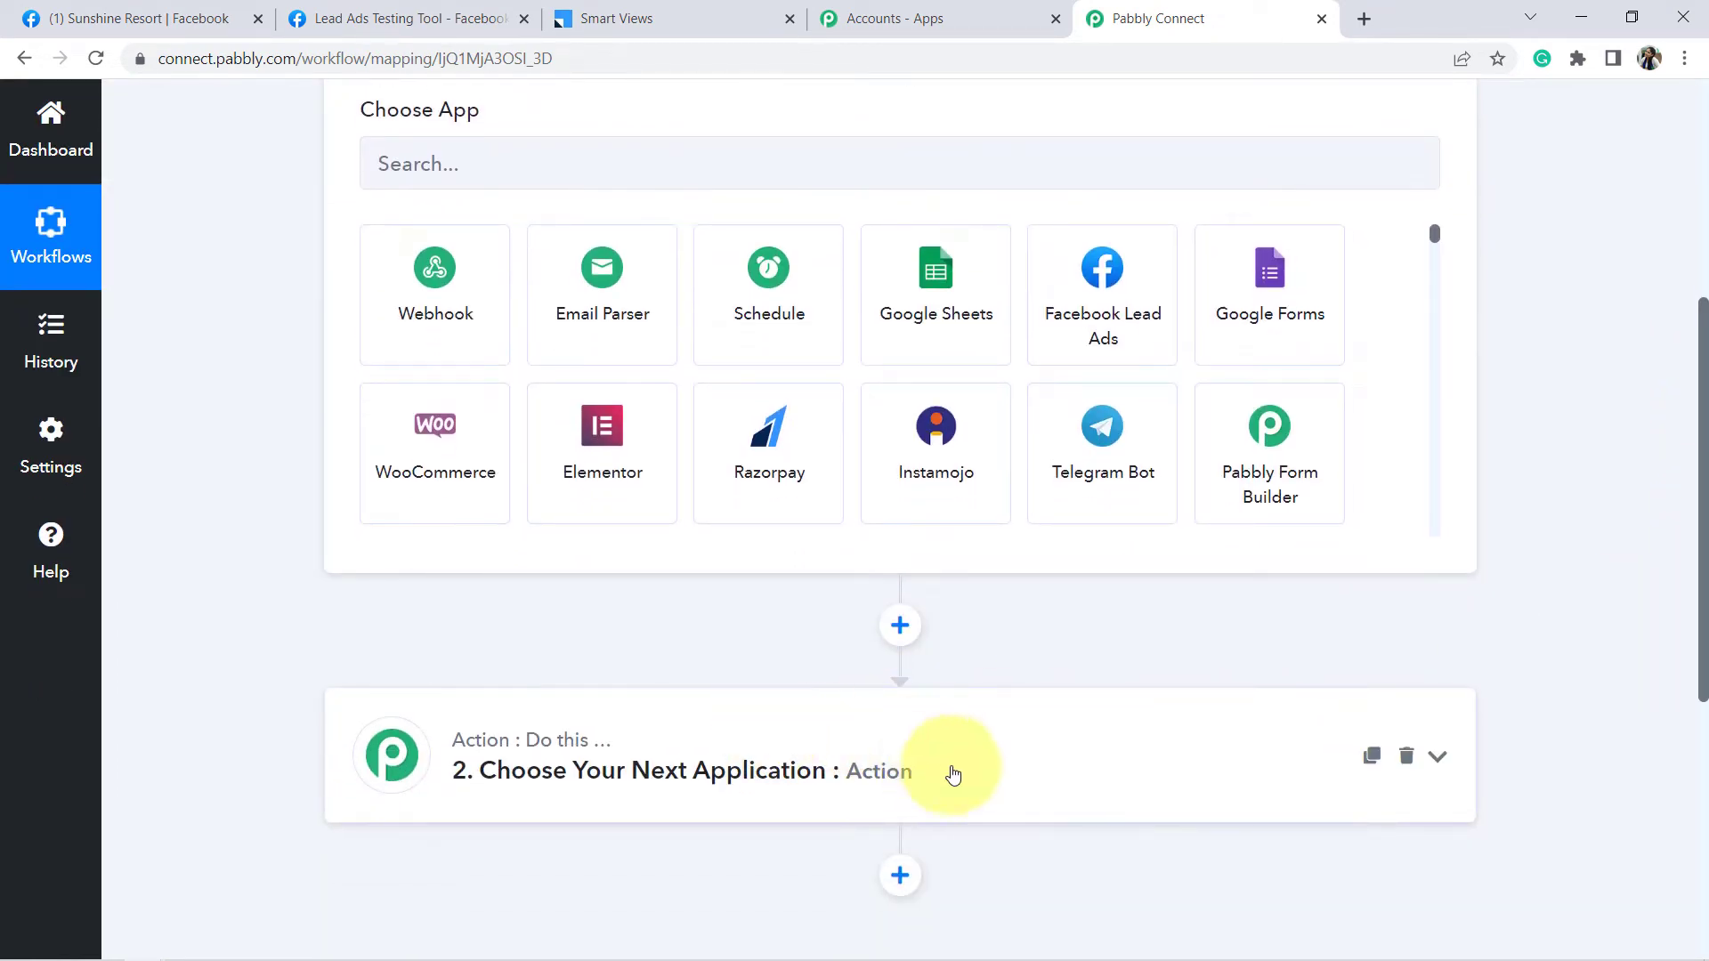
scroll(1702, 634, "up", 4)
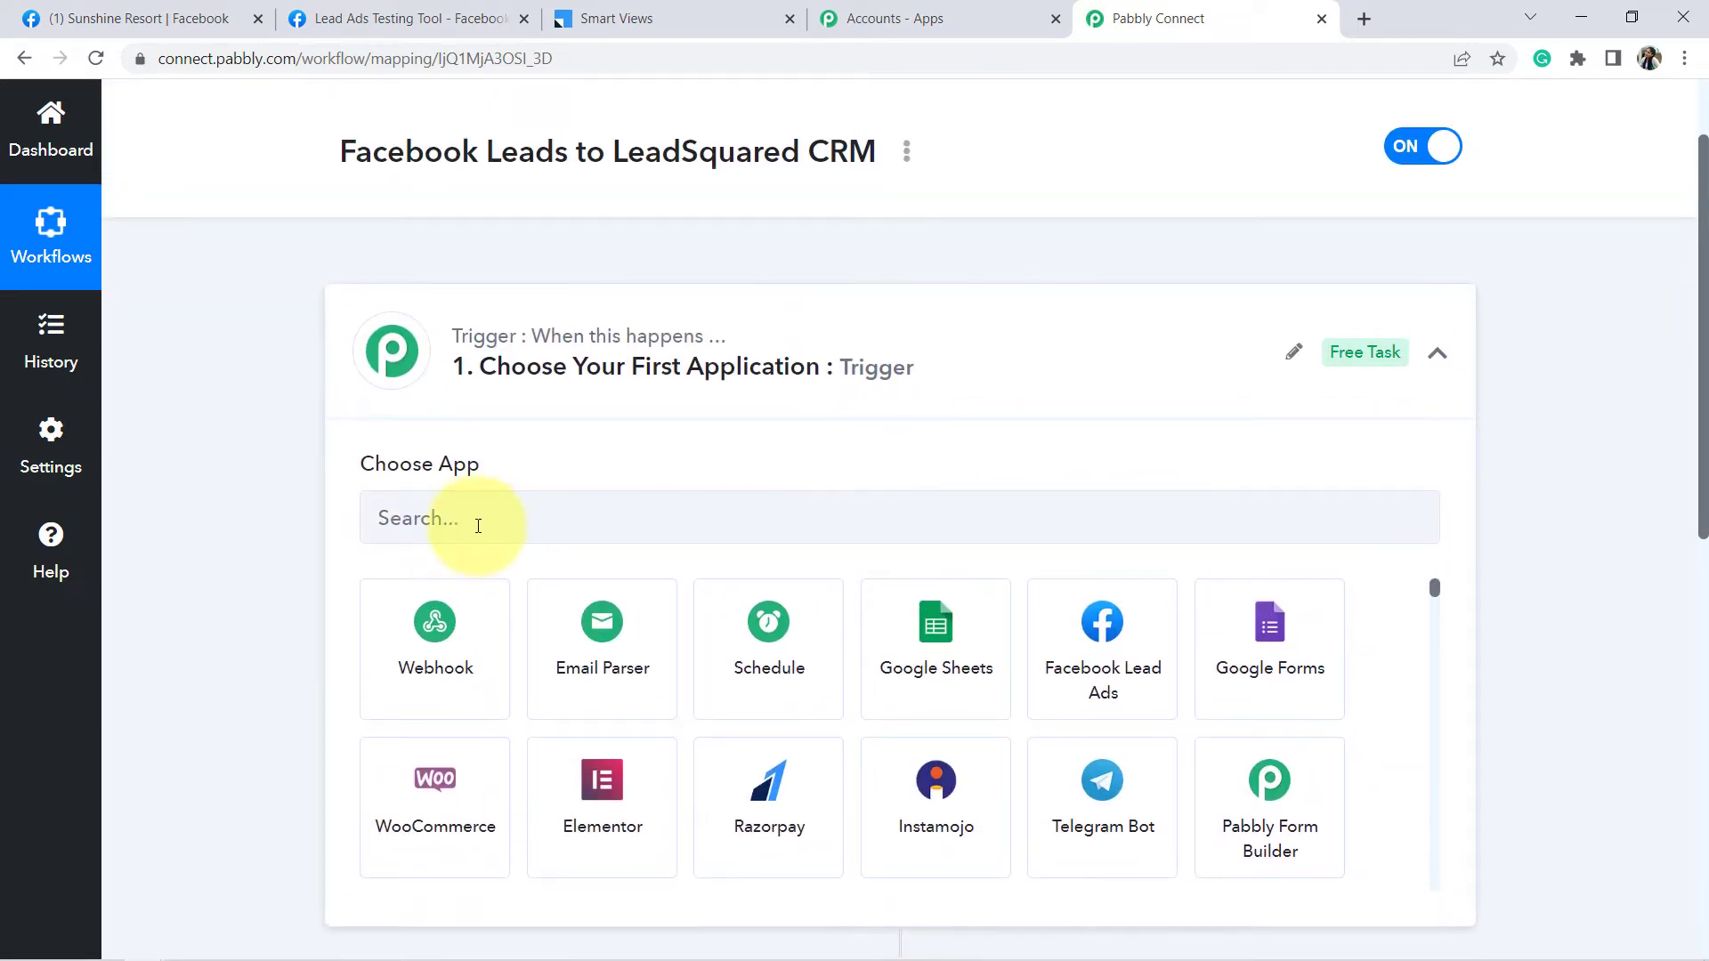
left_click(477, 523)
type("faceboo")
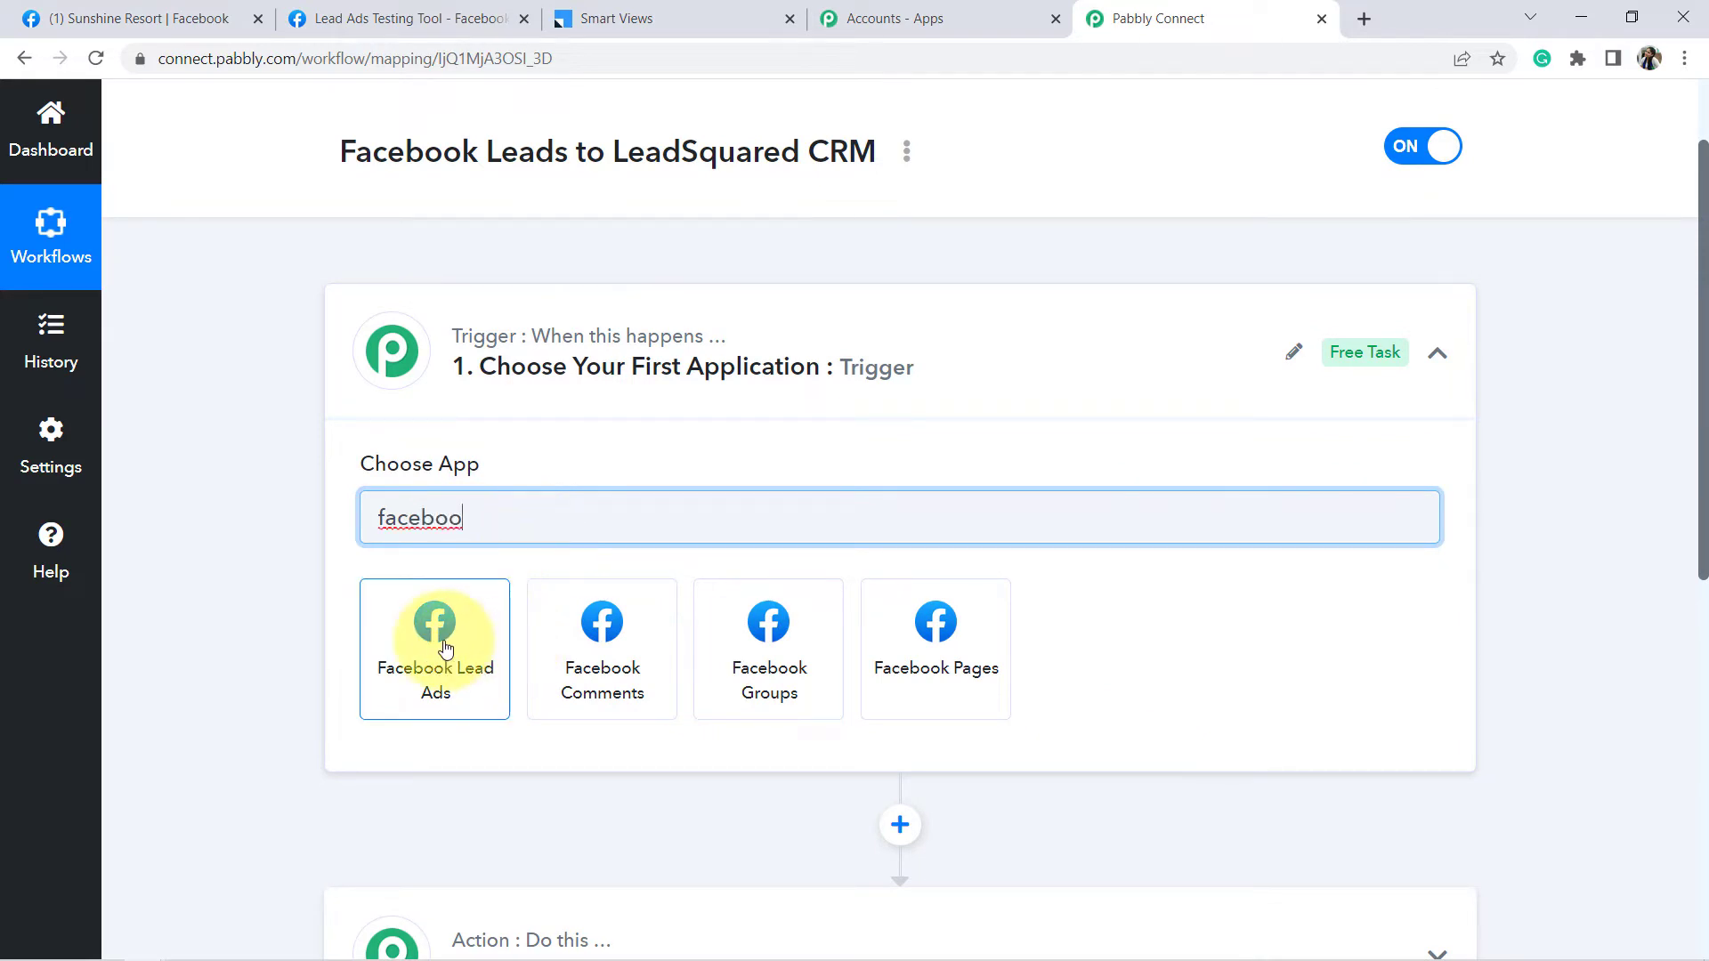
left_click(444, 647)
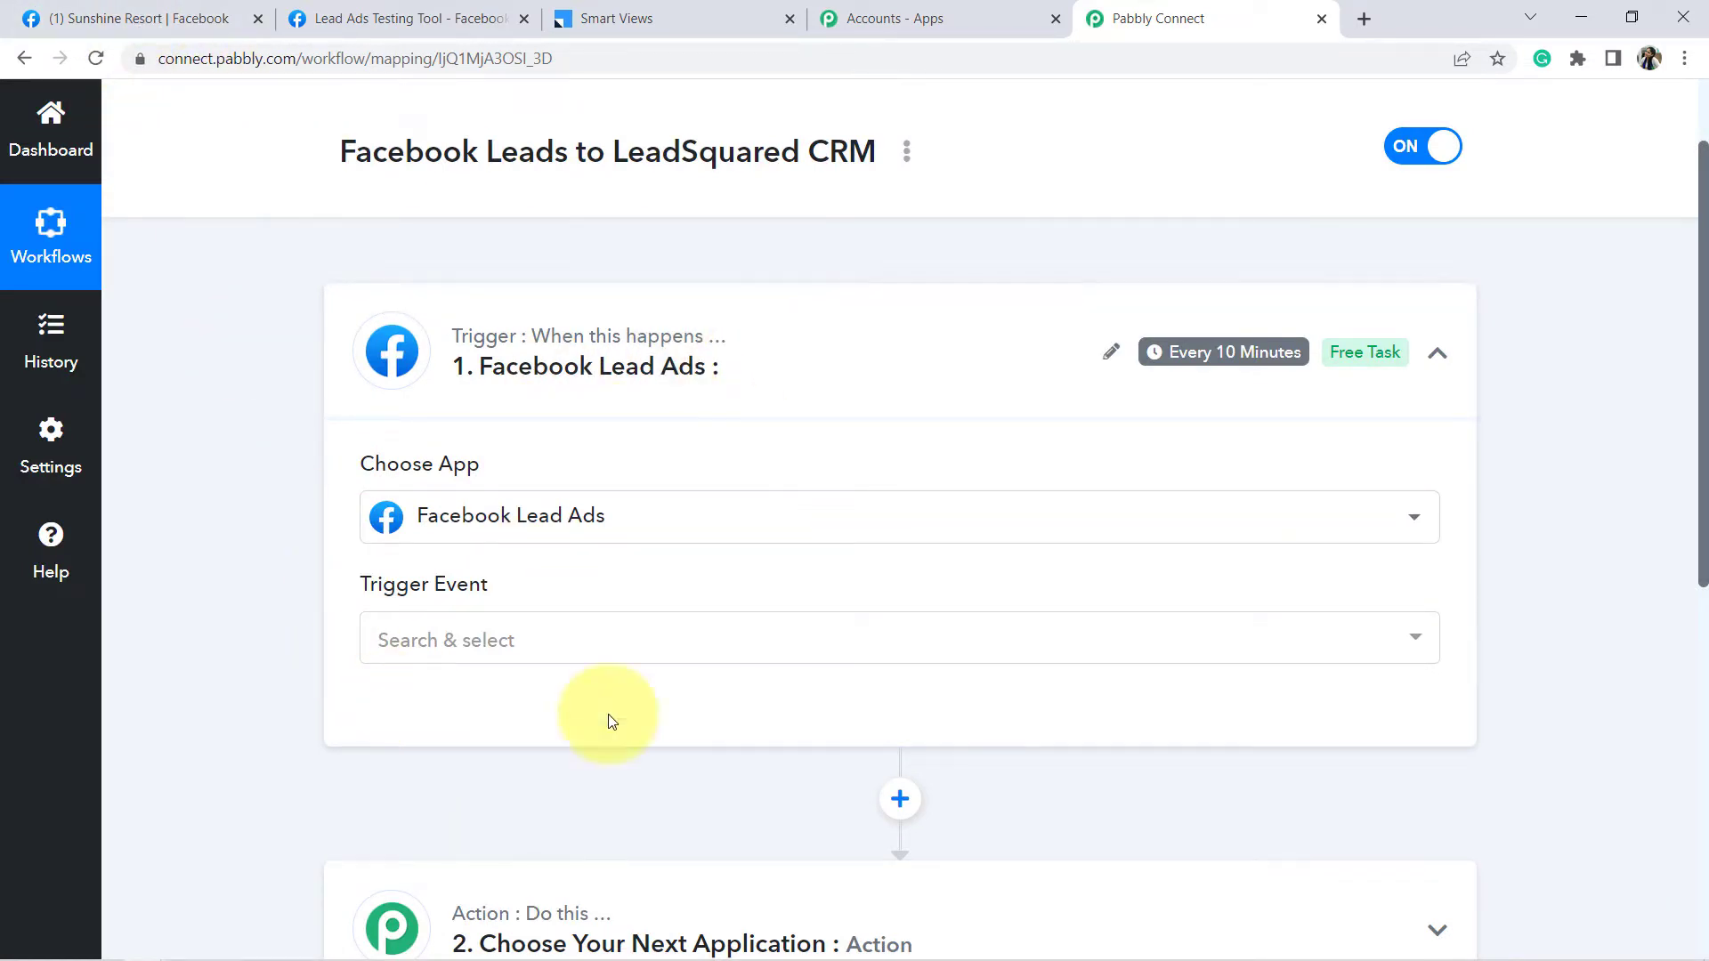
- Set the trigger event to New Lead (Instant) and save the existing Facebook Lead Ads #102 connection
left_click(446, 641)
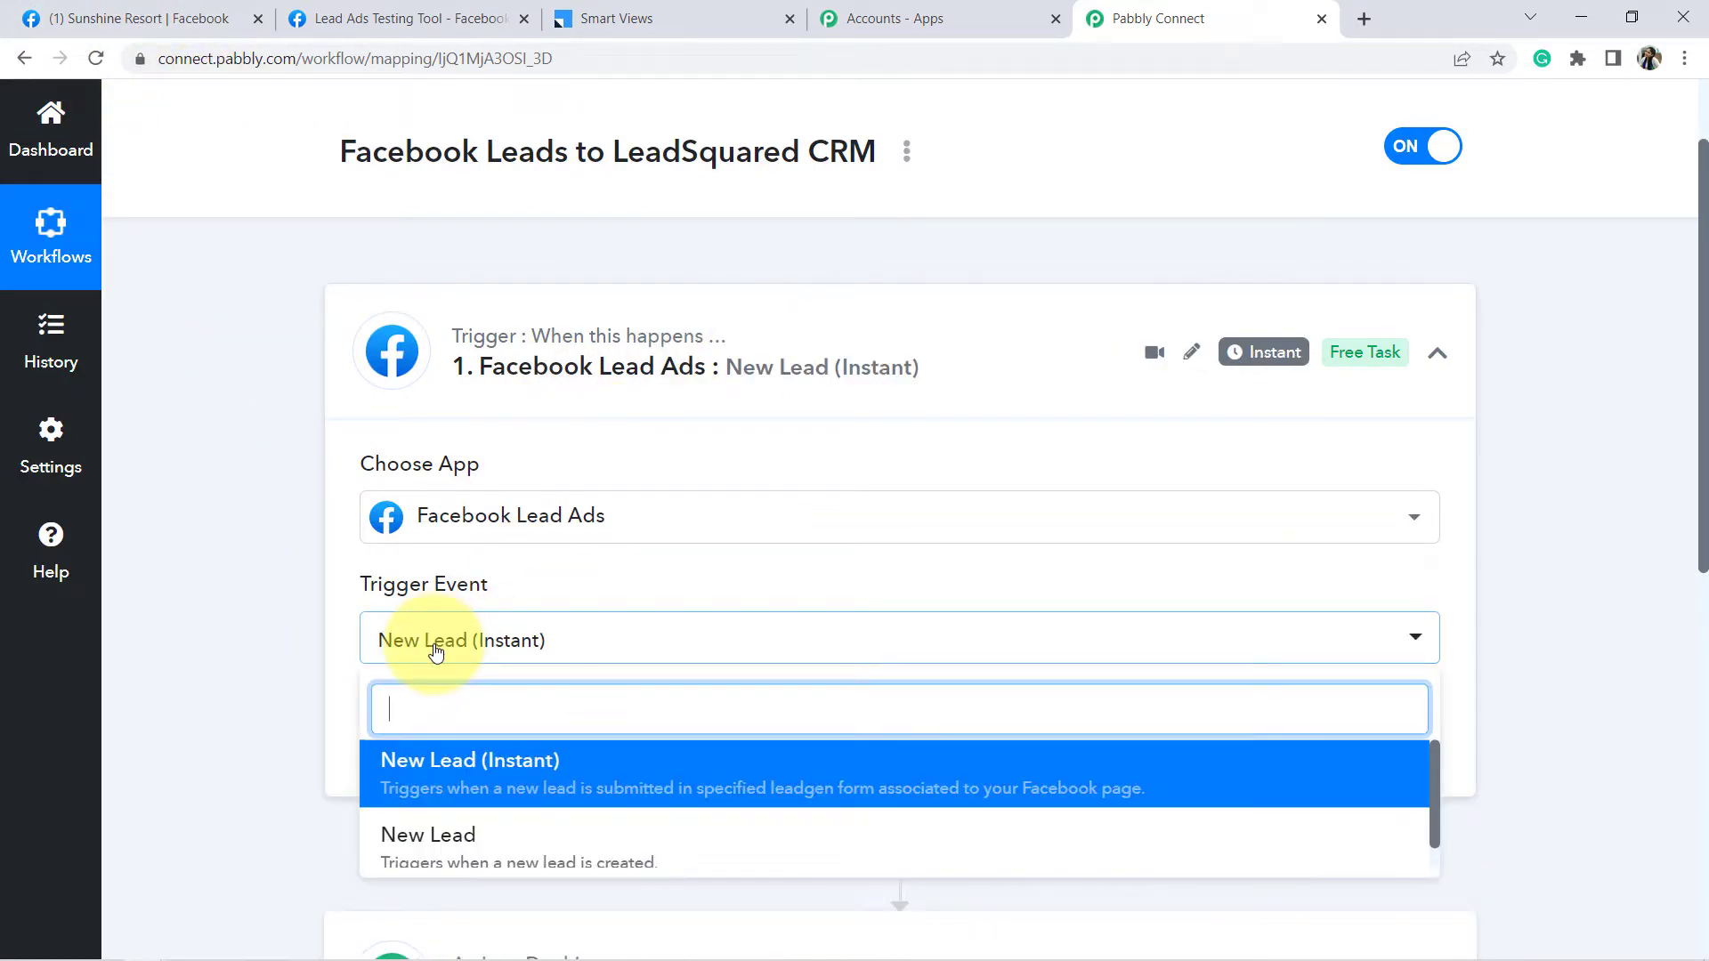
left_click(457, 771)
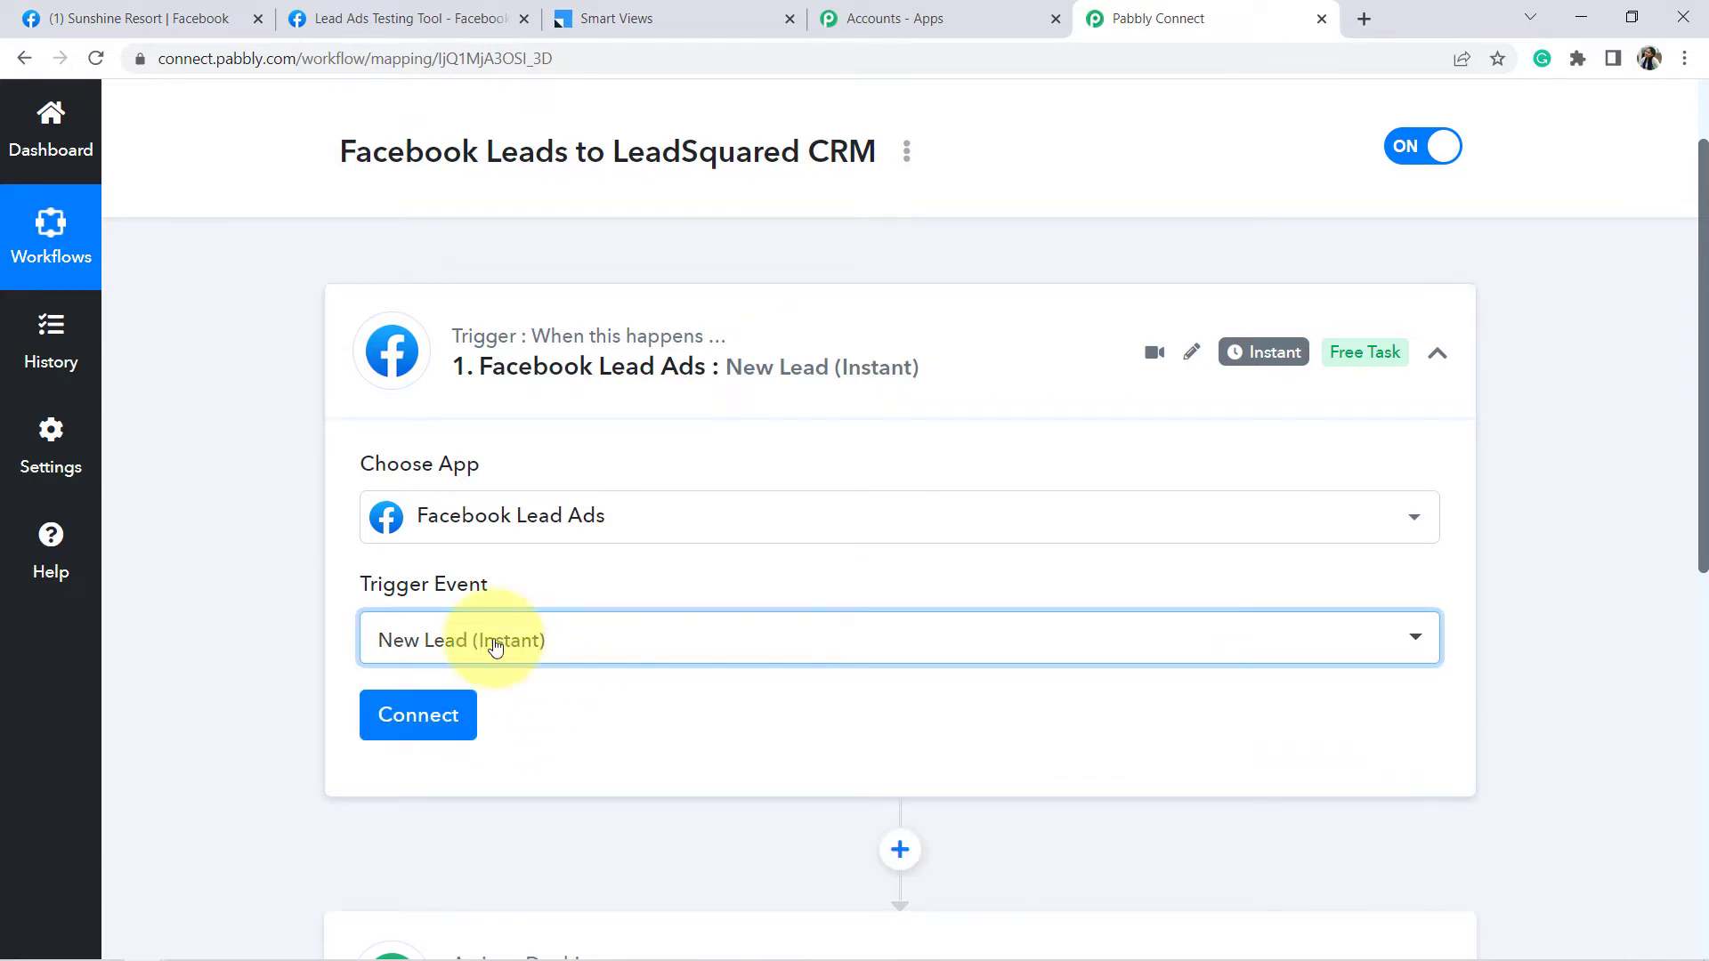
left_click(418, 717)
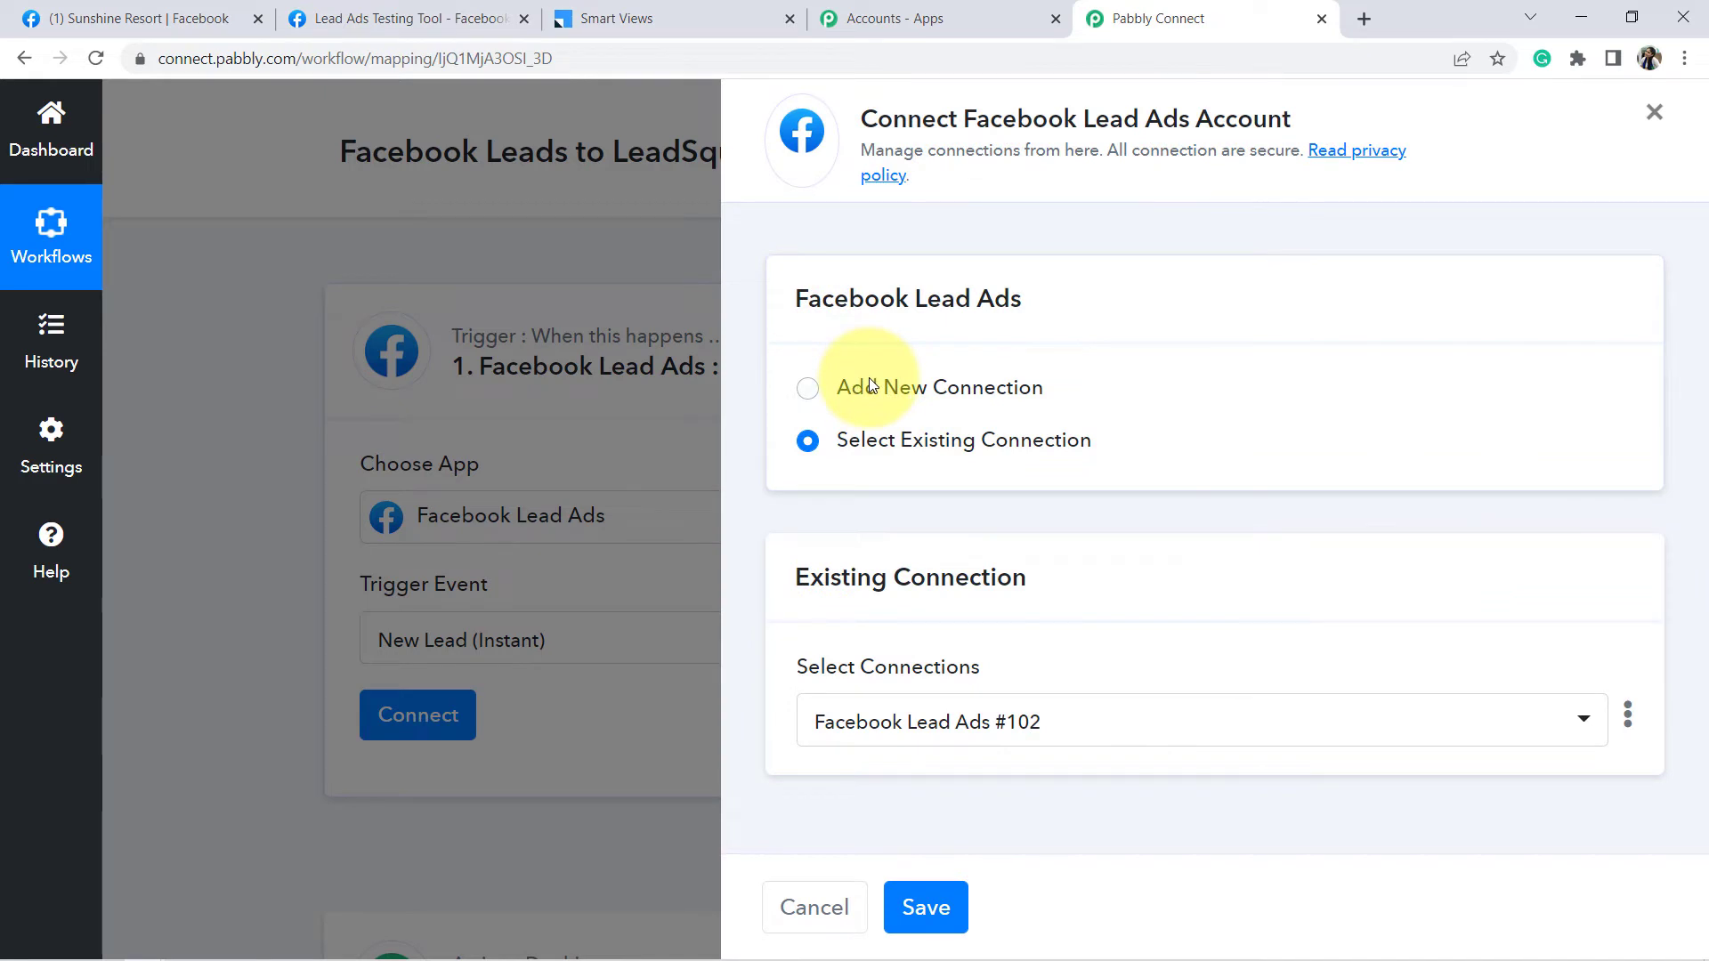
left_click(868, 378)
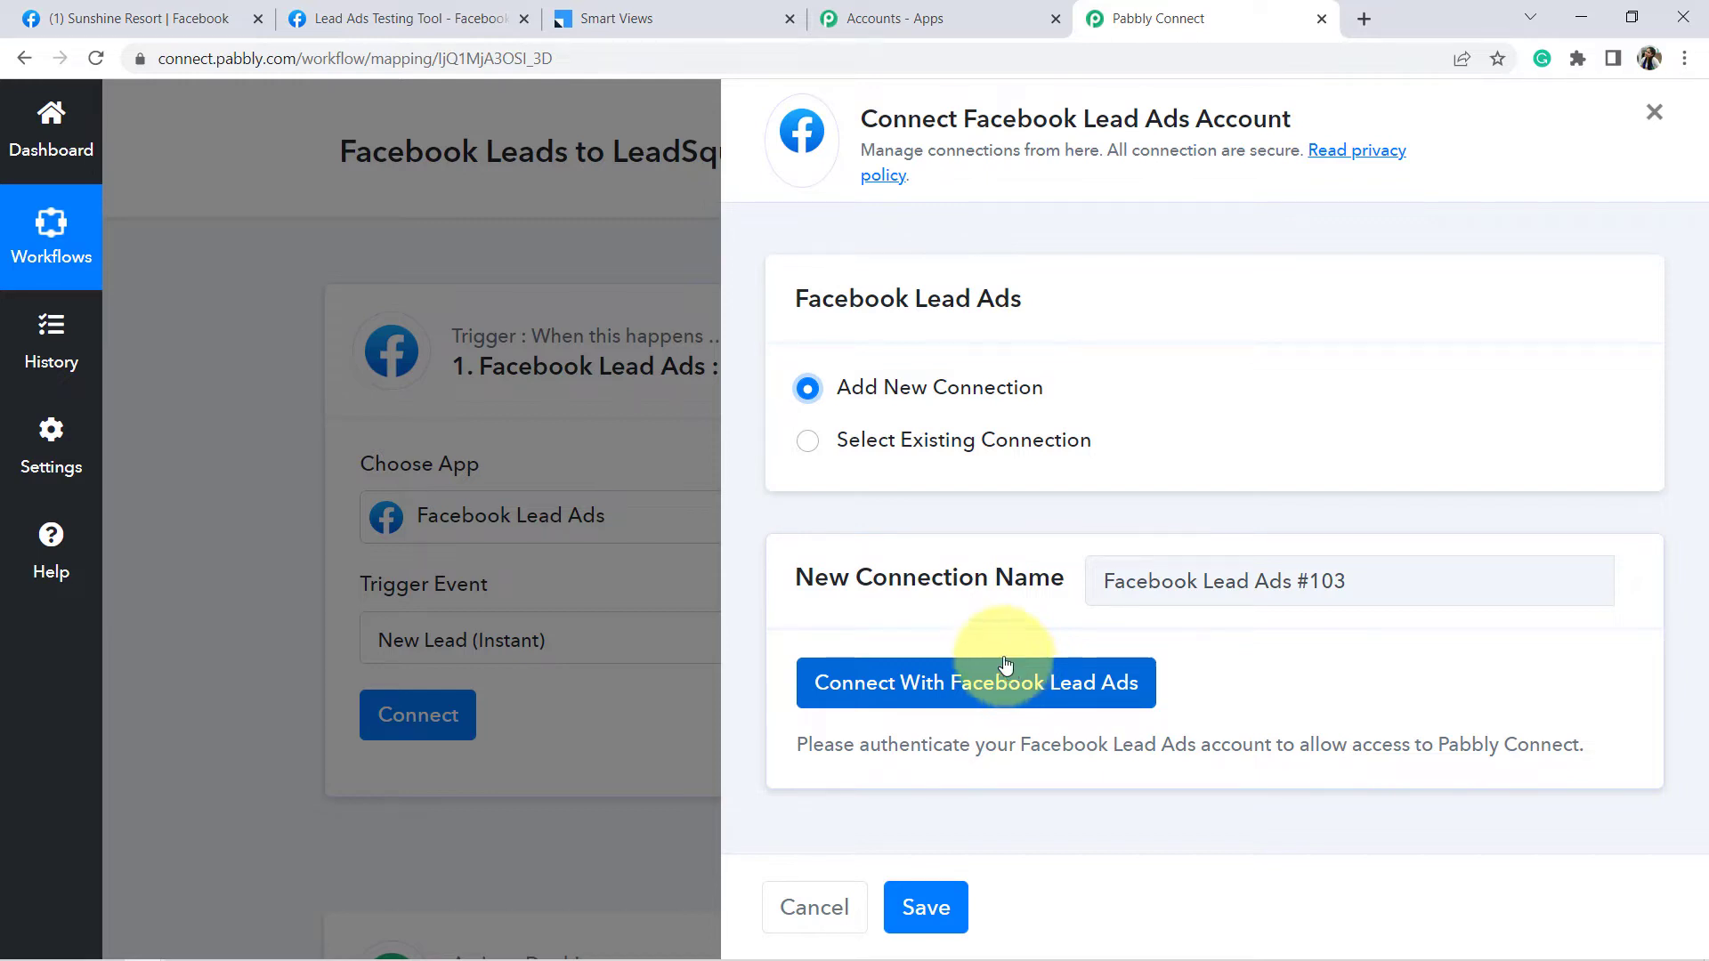
left_click(805, 444)
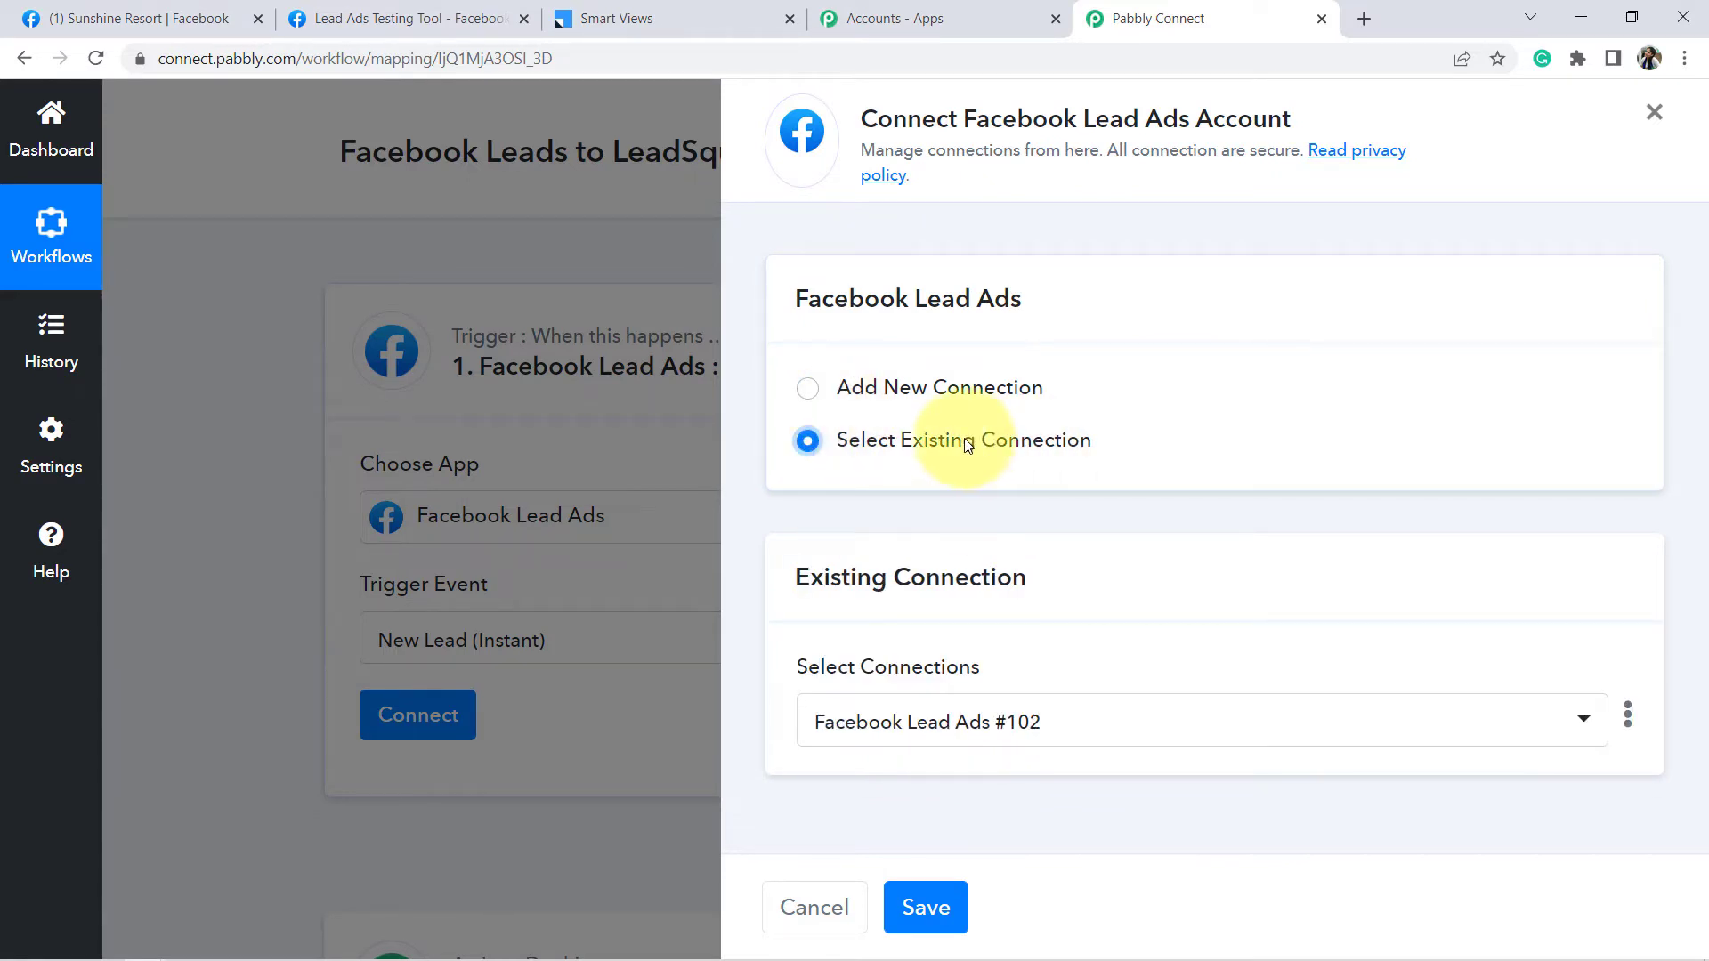
left_click(937, 919)
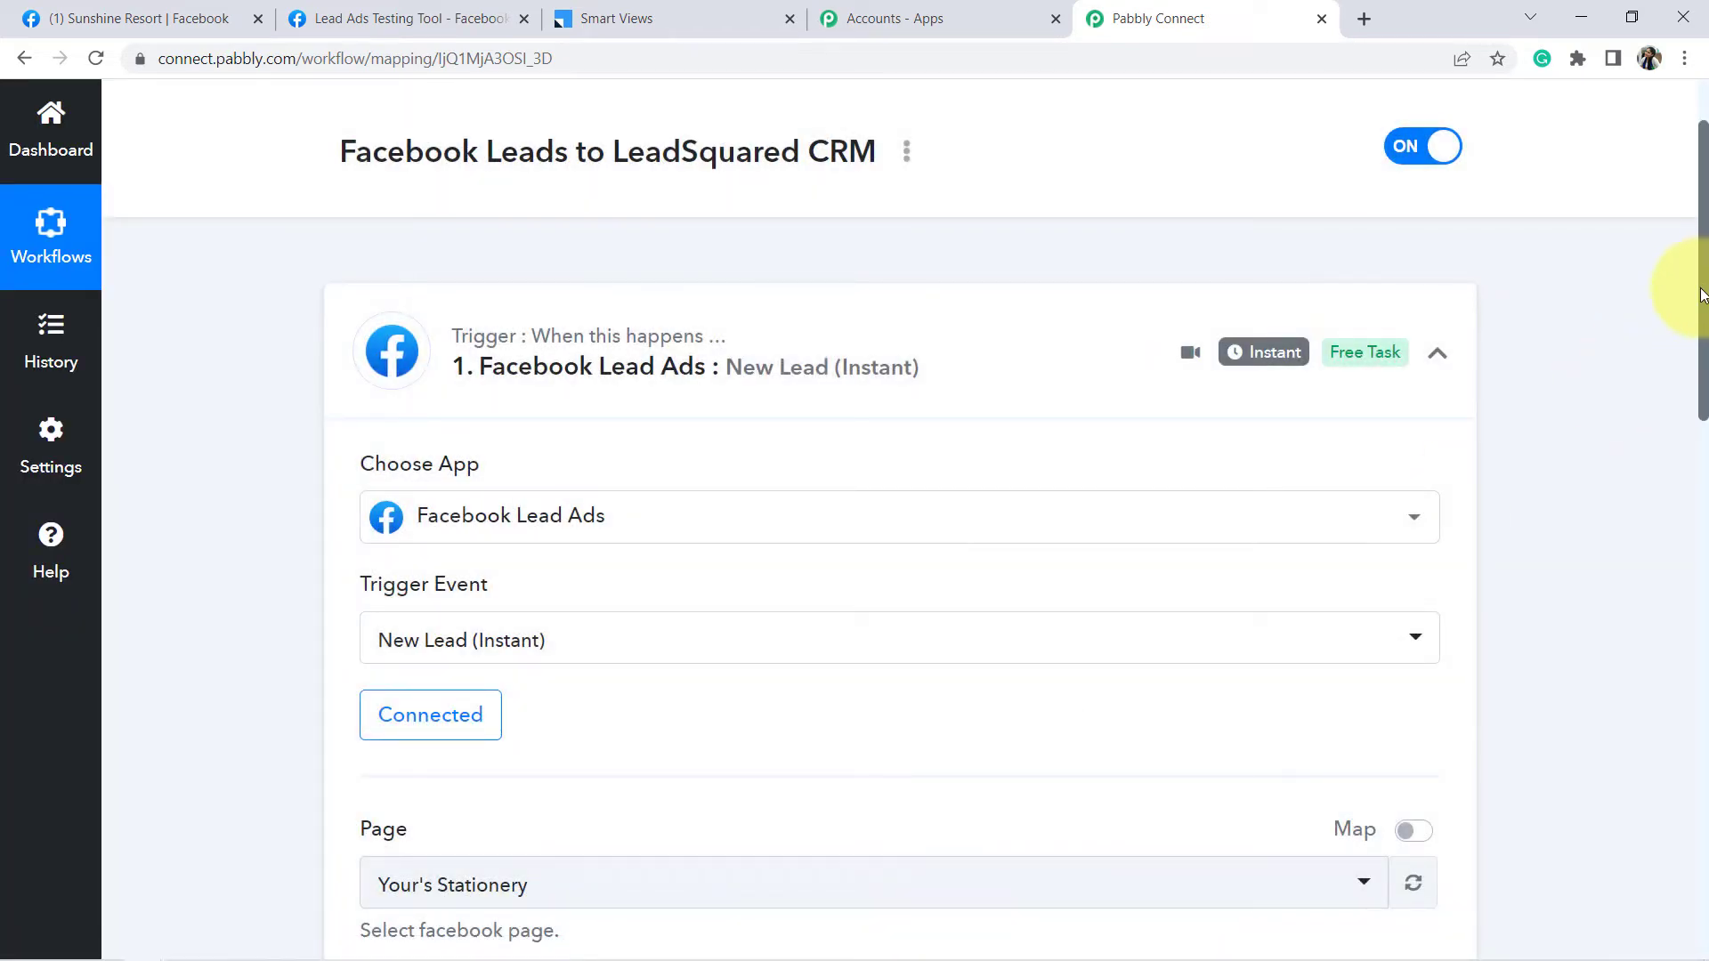
- Search 'suns' in the Page dropdown and choose Sunshine Resort as the trigger page
left_click_drag(1704, 312, 1700, 449)
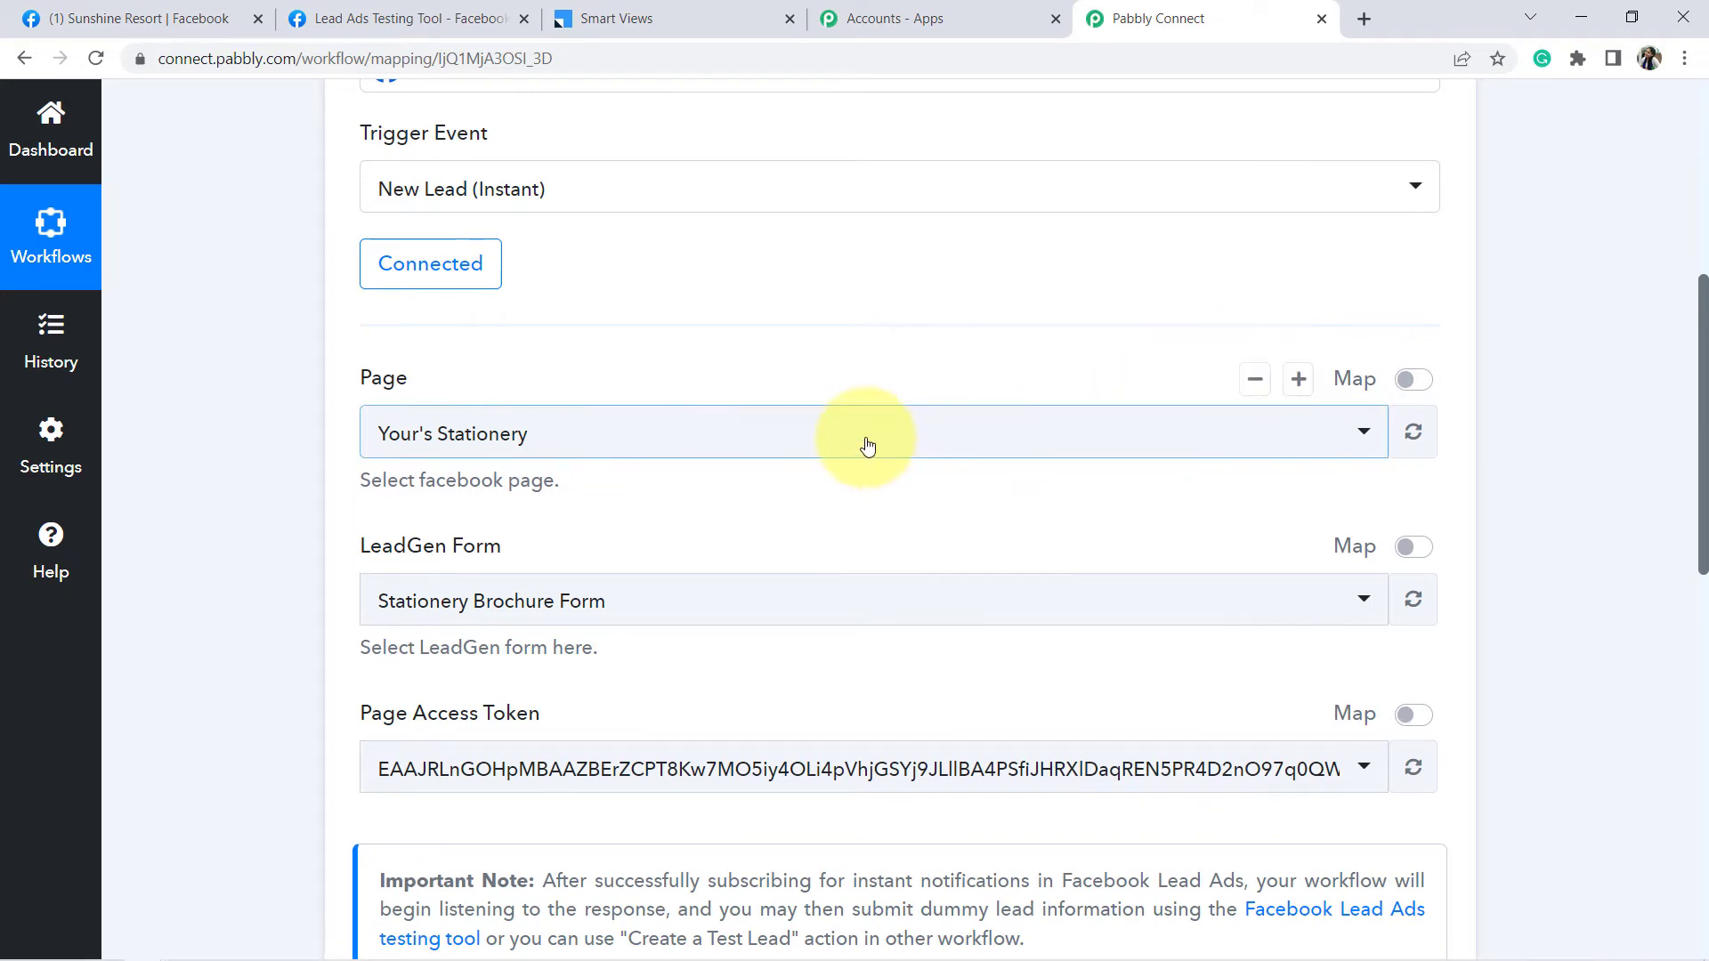
left_click(868, 445)
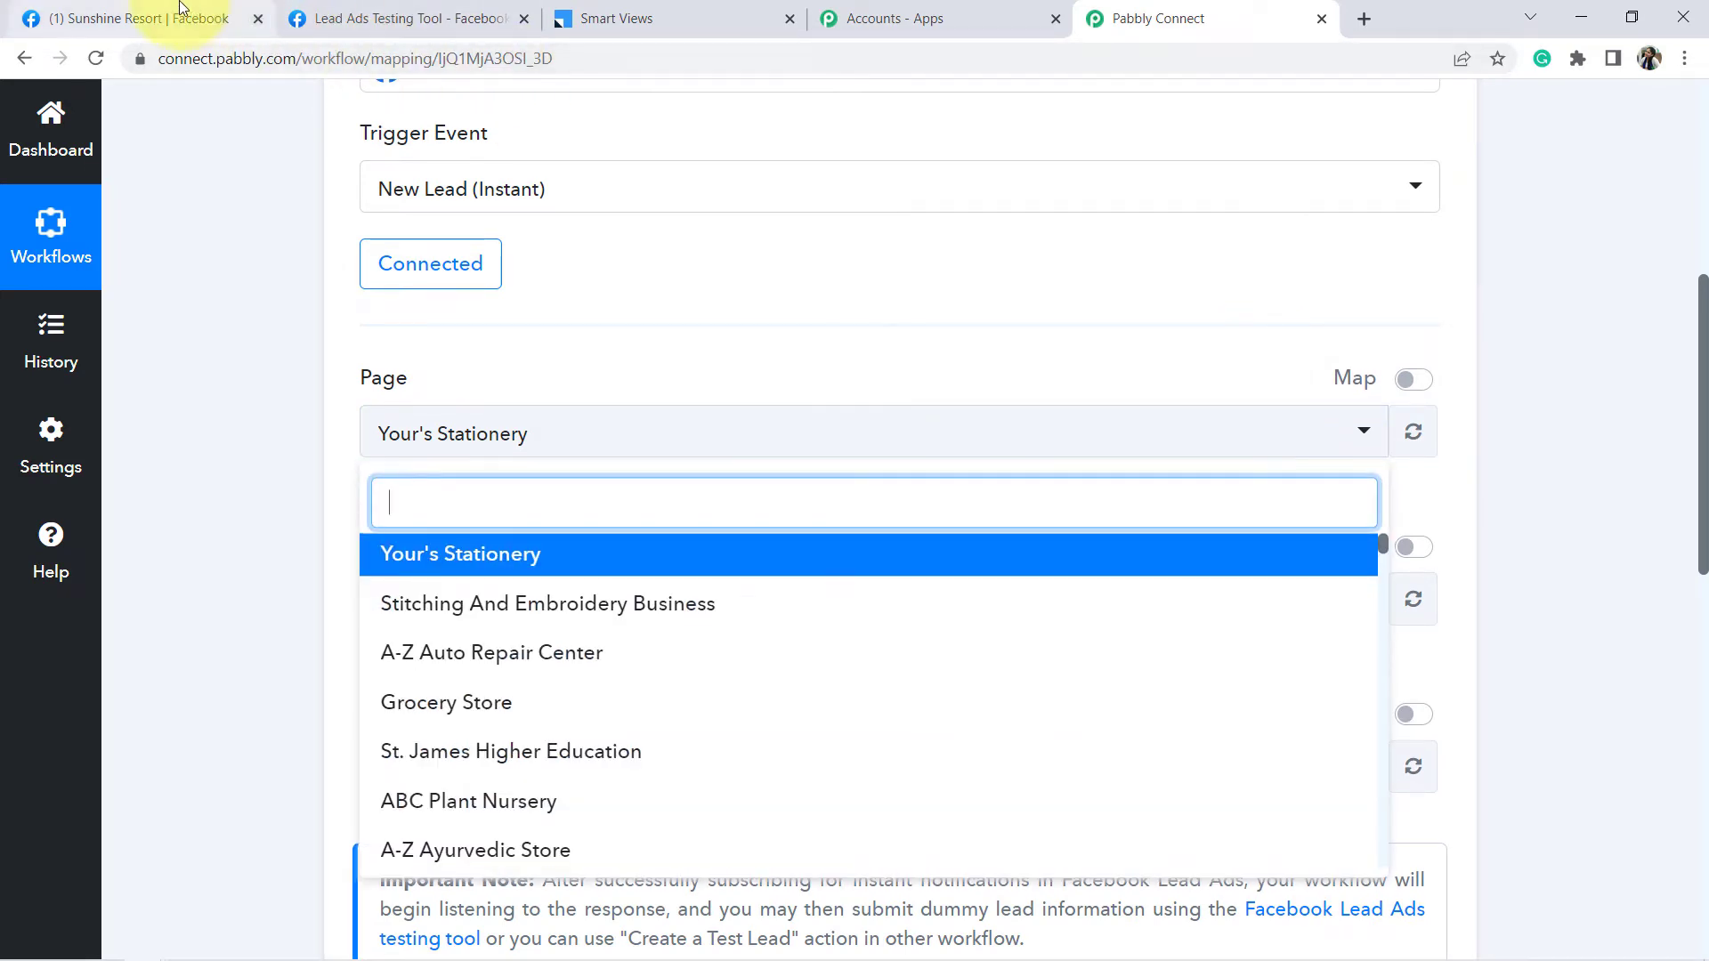
left_click(180, 7)
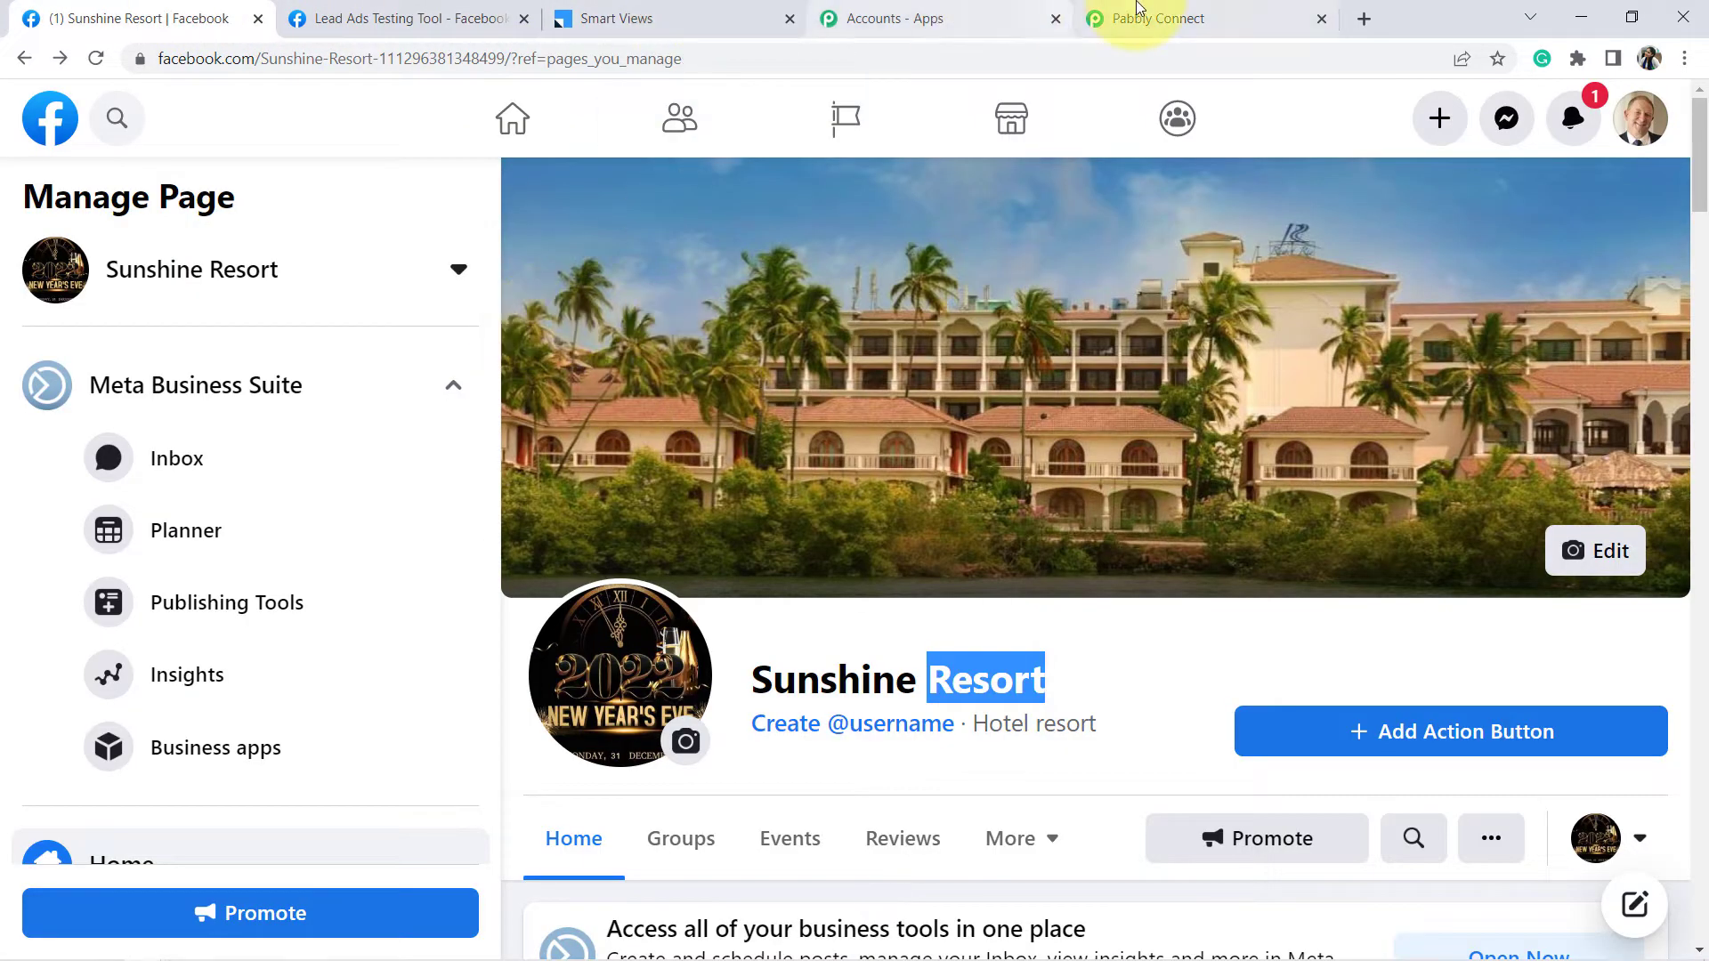
left_click(1137, 11)
type("suns")
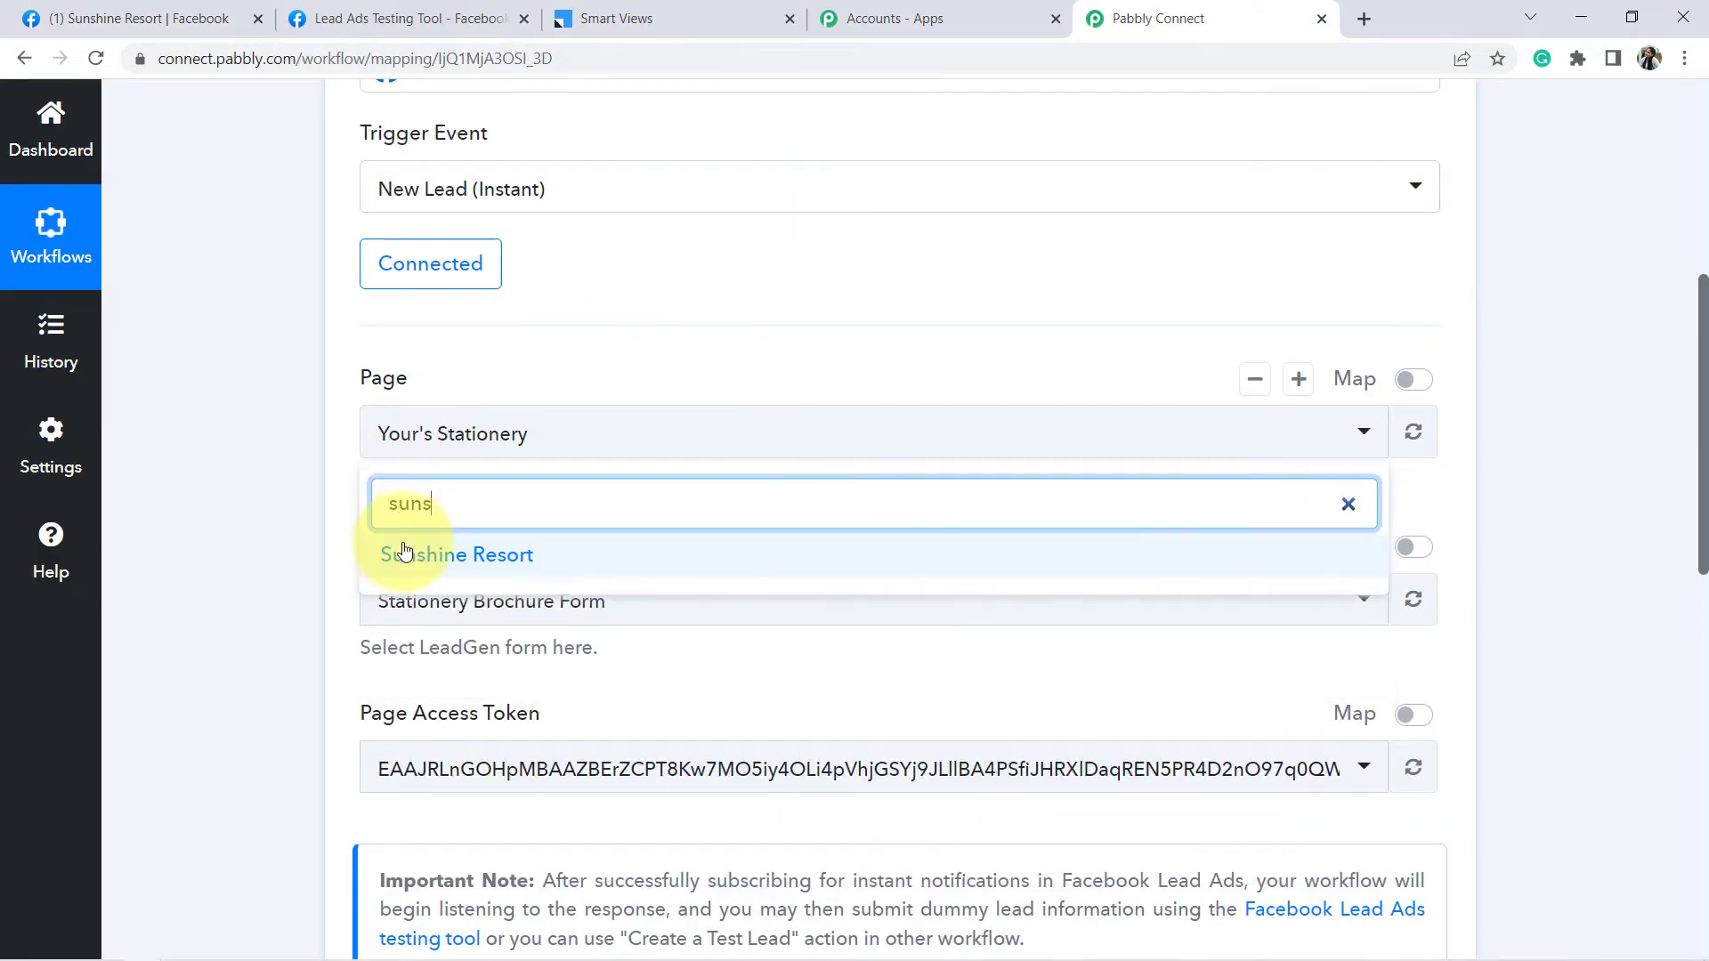
left_click(405, 552)
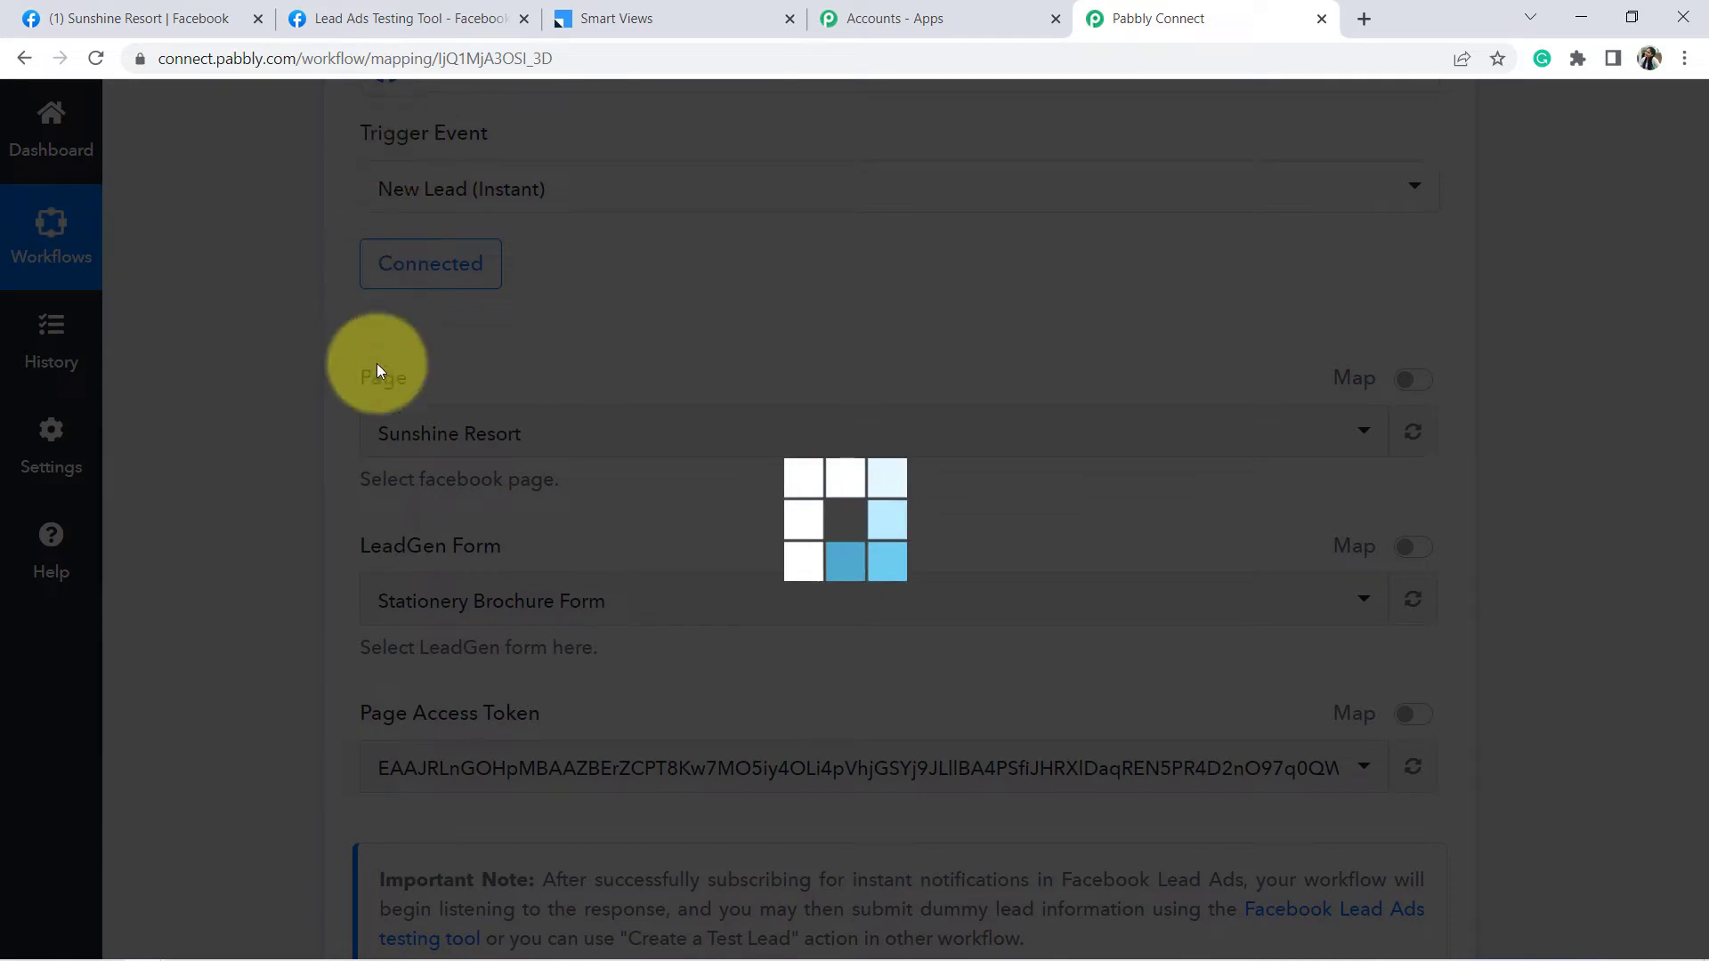
- Confirm the LeadGen form is New Year's Eve, matching the testing tool
left_click(356, 19)
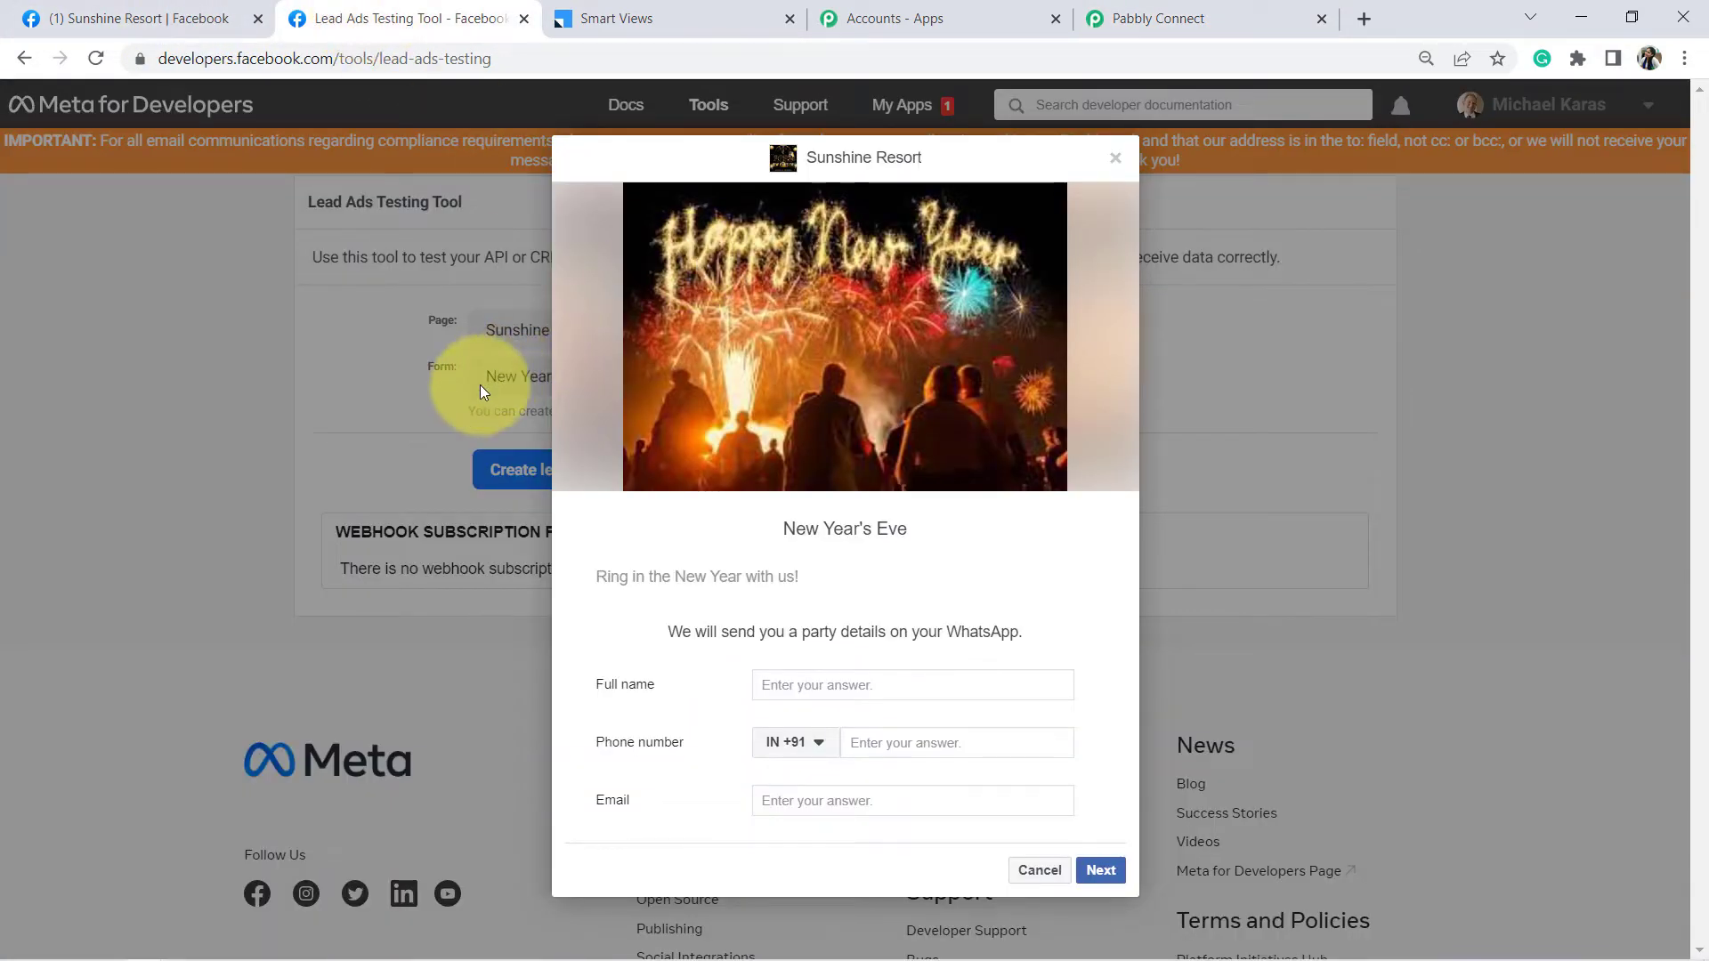
left_click(1120, 17)
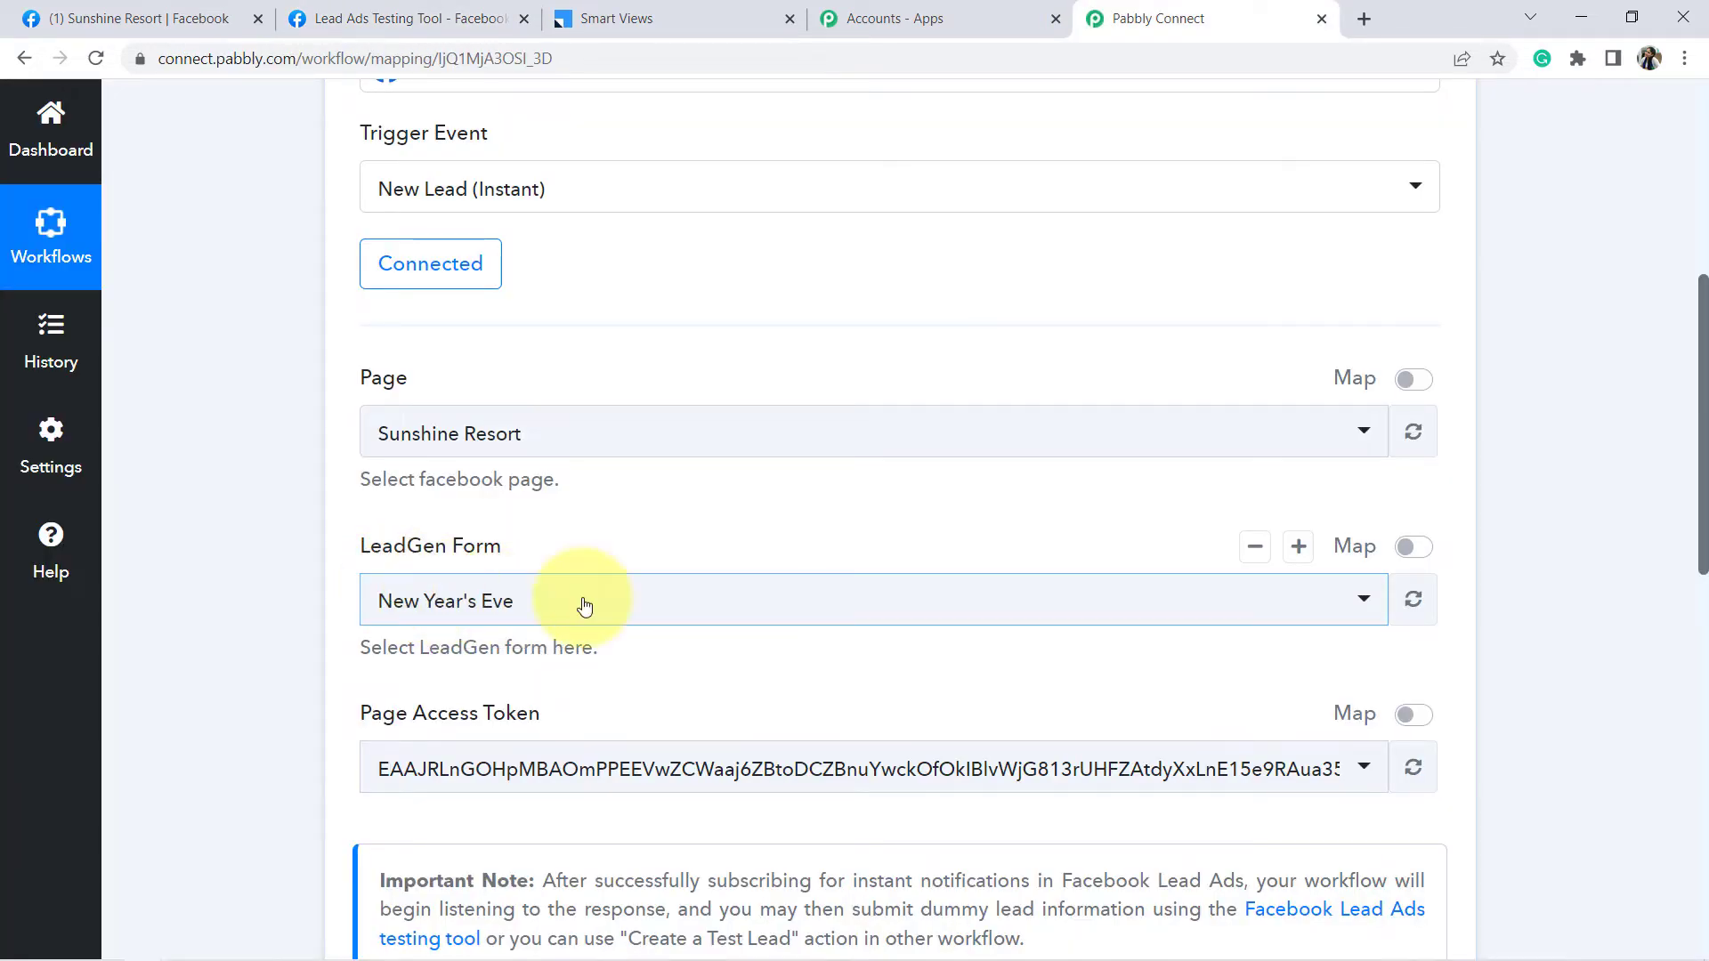
scroll(1679, 428, "down", 5)
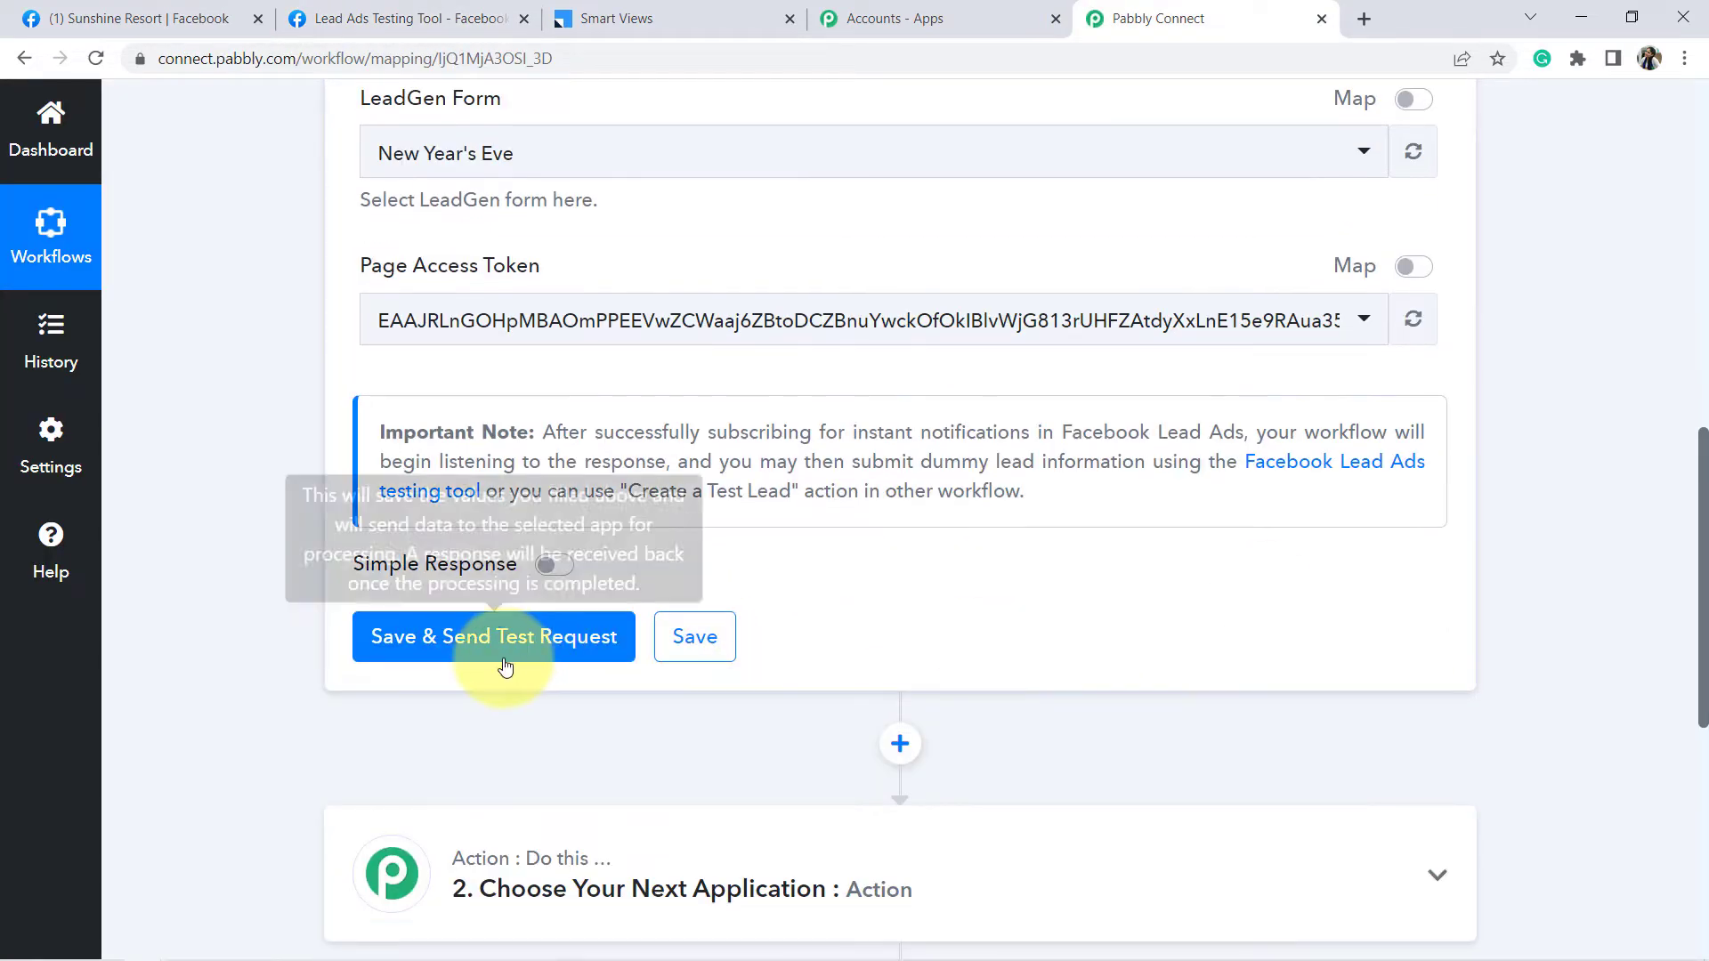
- Save the trigger with Save & Send Test Request and follow the Lead Ads testing tool link
left_click(455, 642)
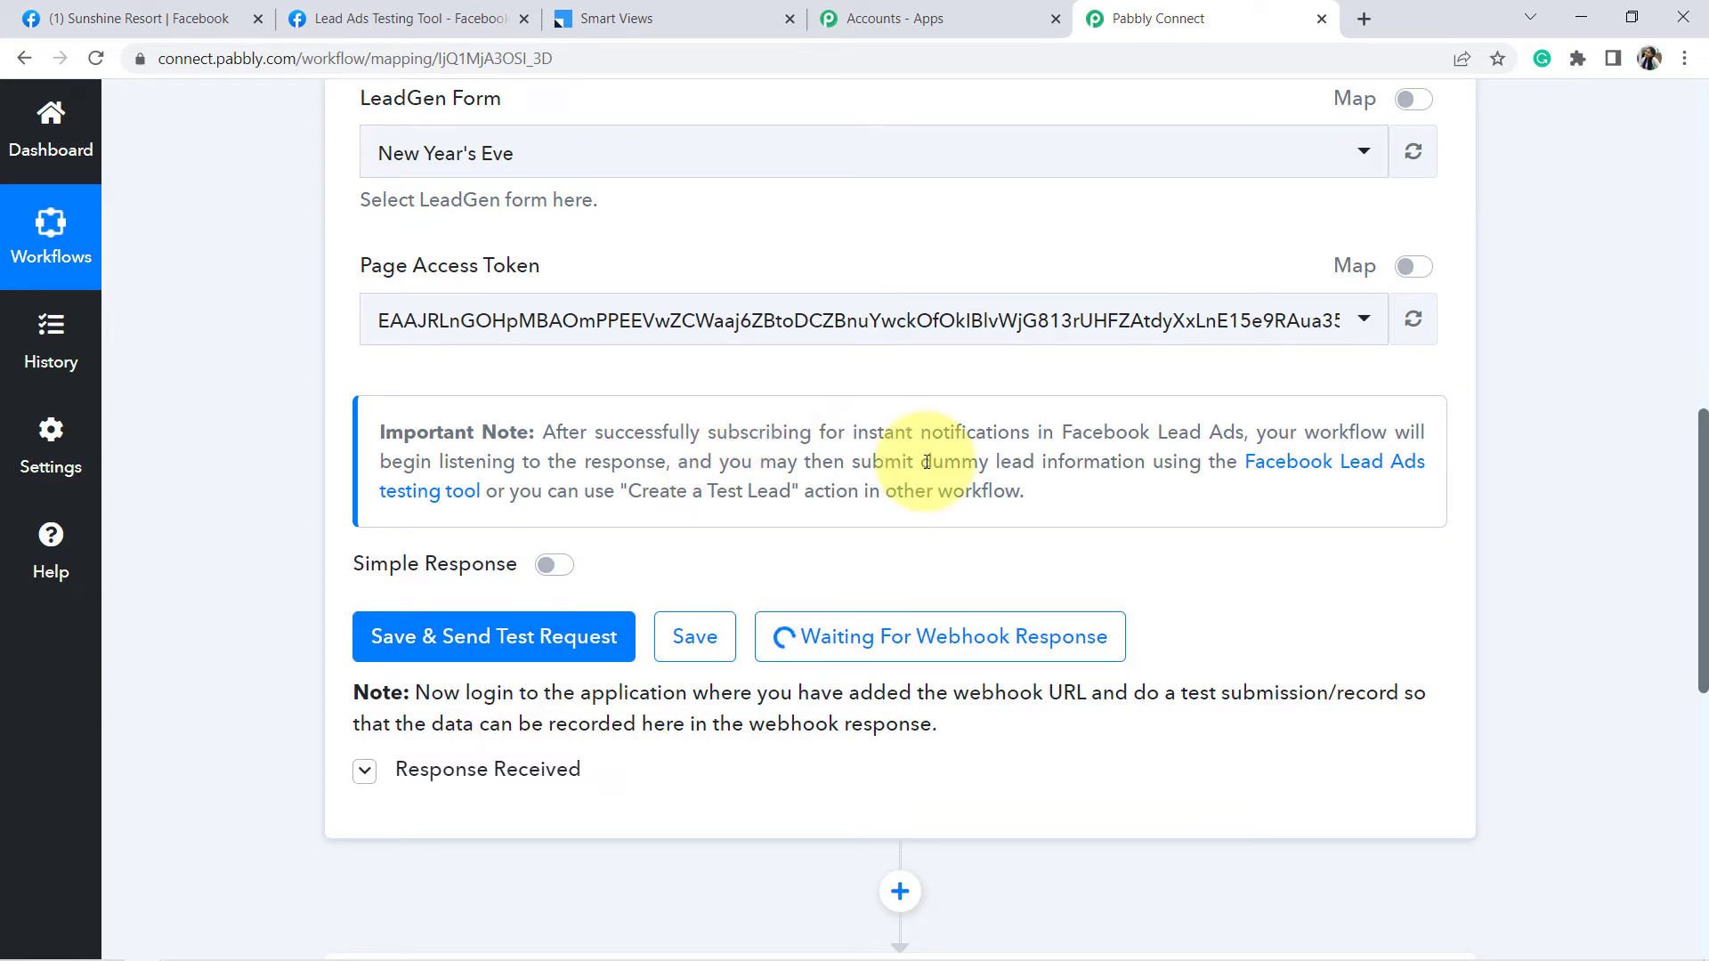
left_click_drag(1216, 459, 1072, 481)
left_click(1070, 474)
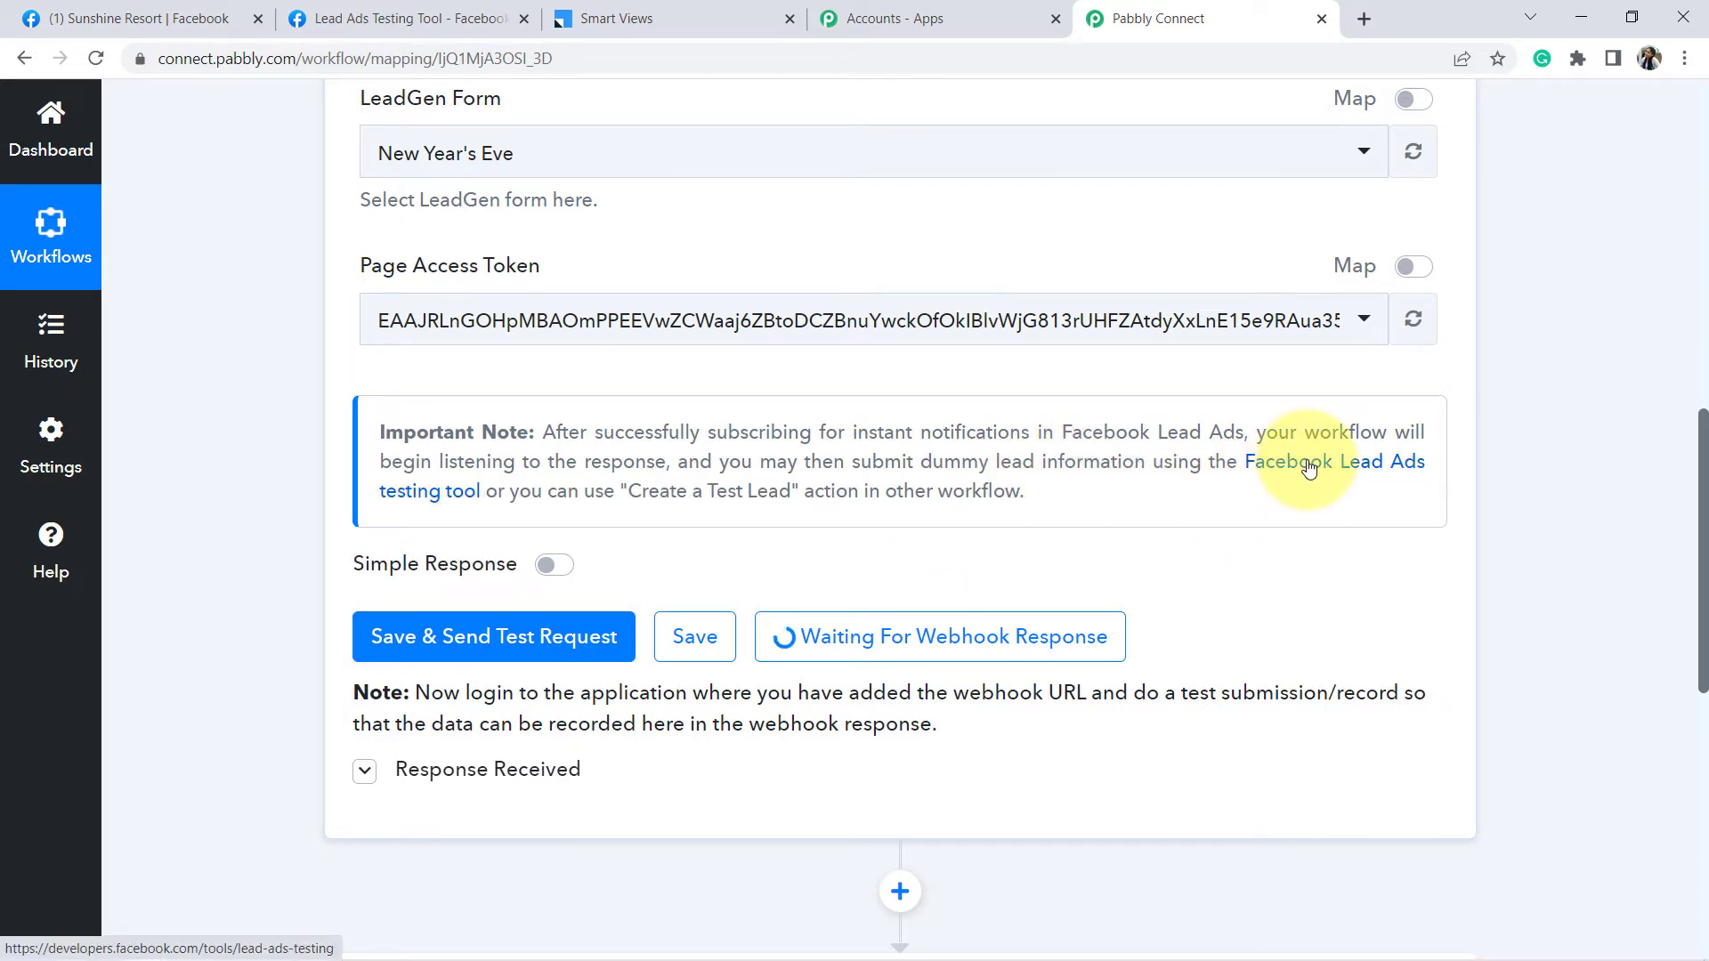
left_click(1308, 469)
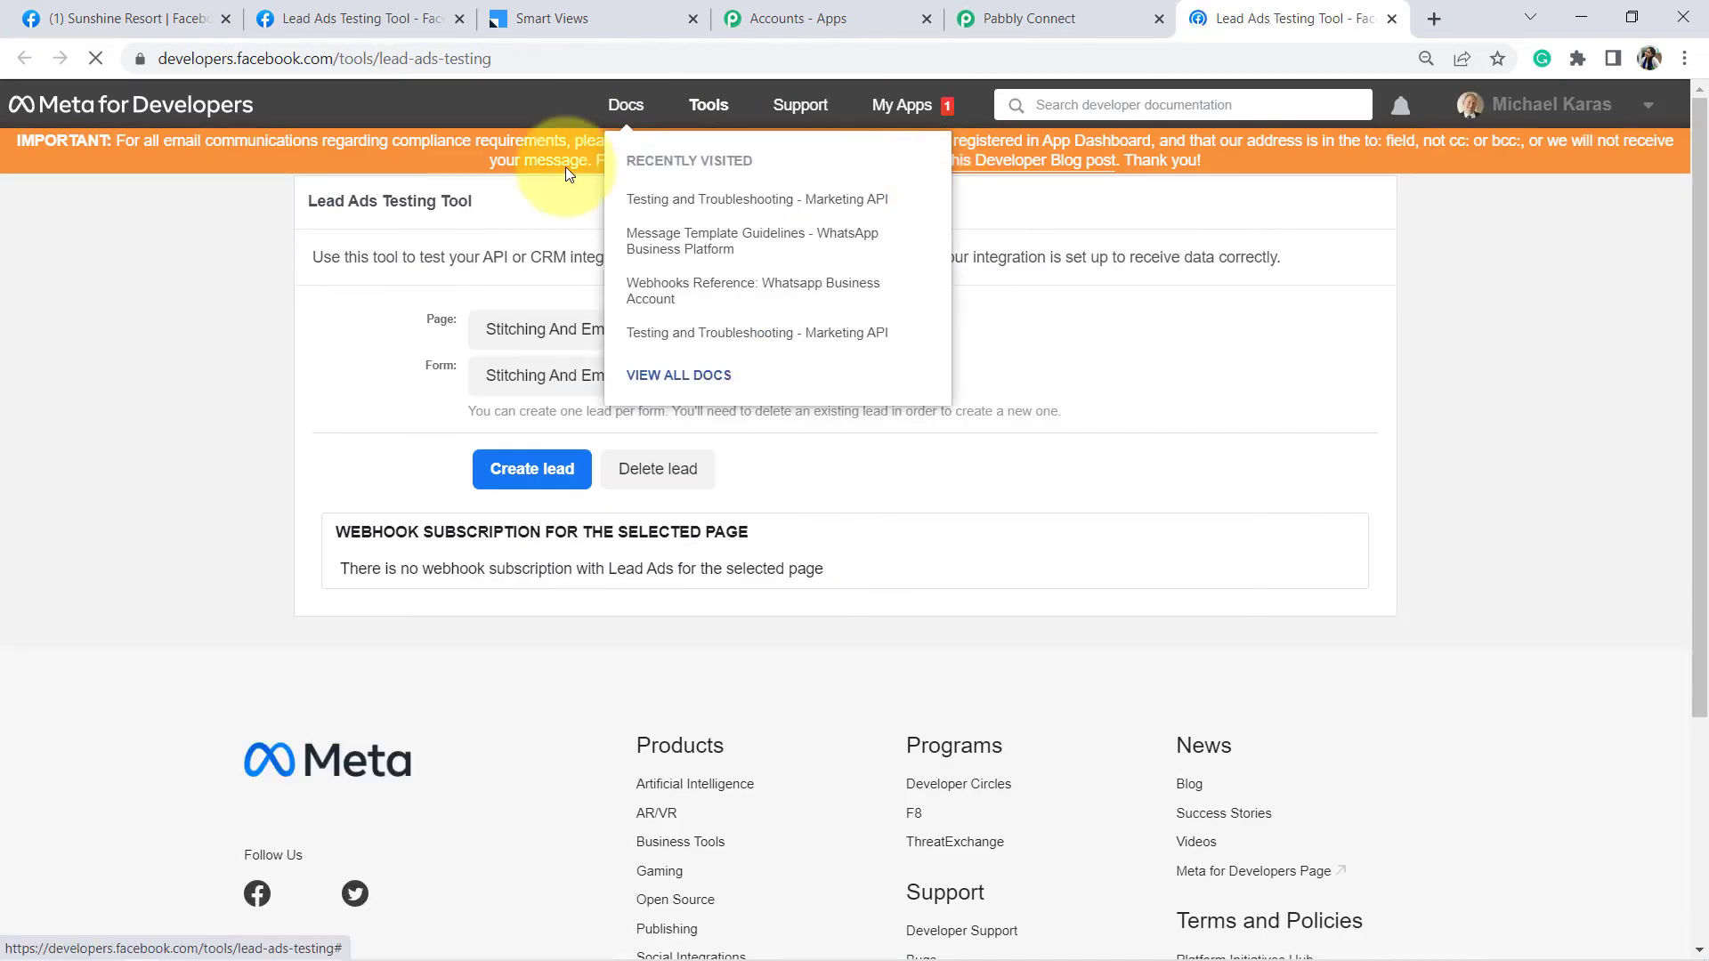
- Select Sunshine Resort as the testing tool's page
left_click_drag(339, 207, 450, 201)
left_click(439, 203)
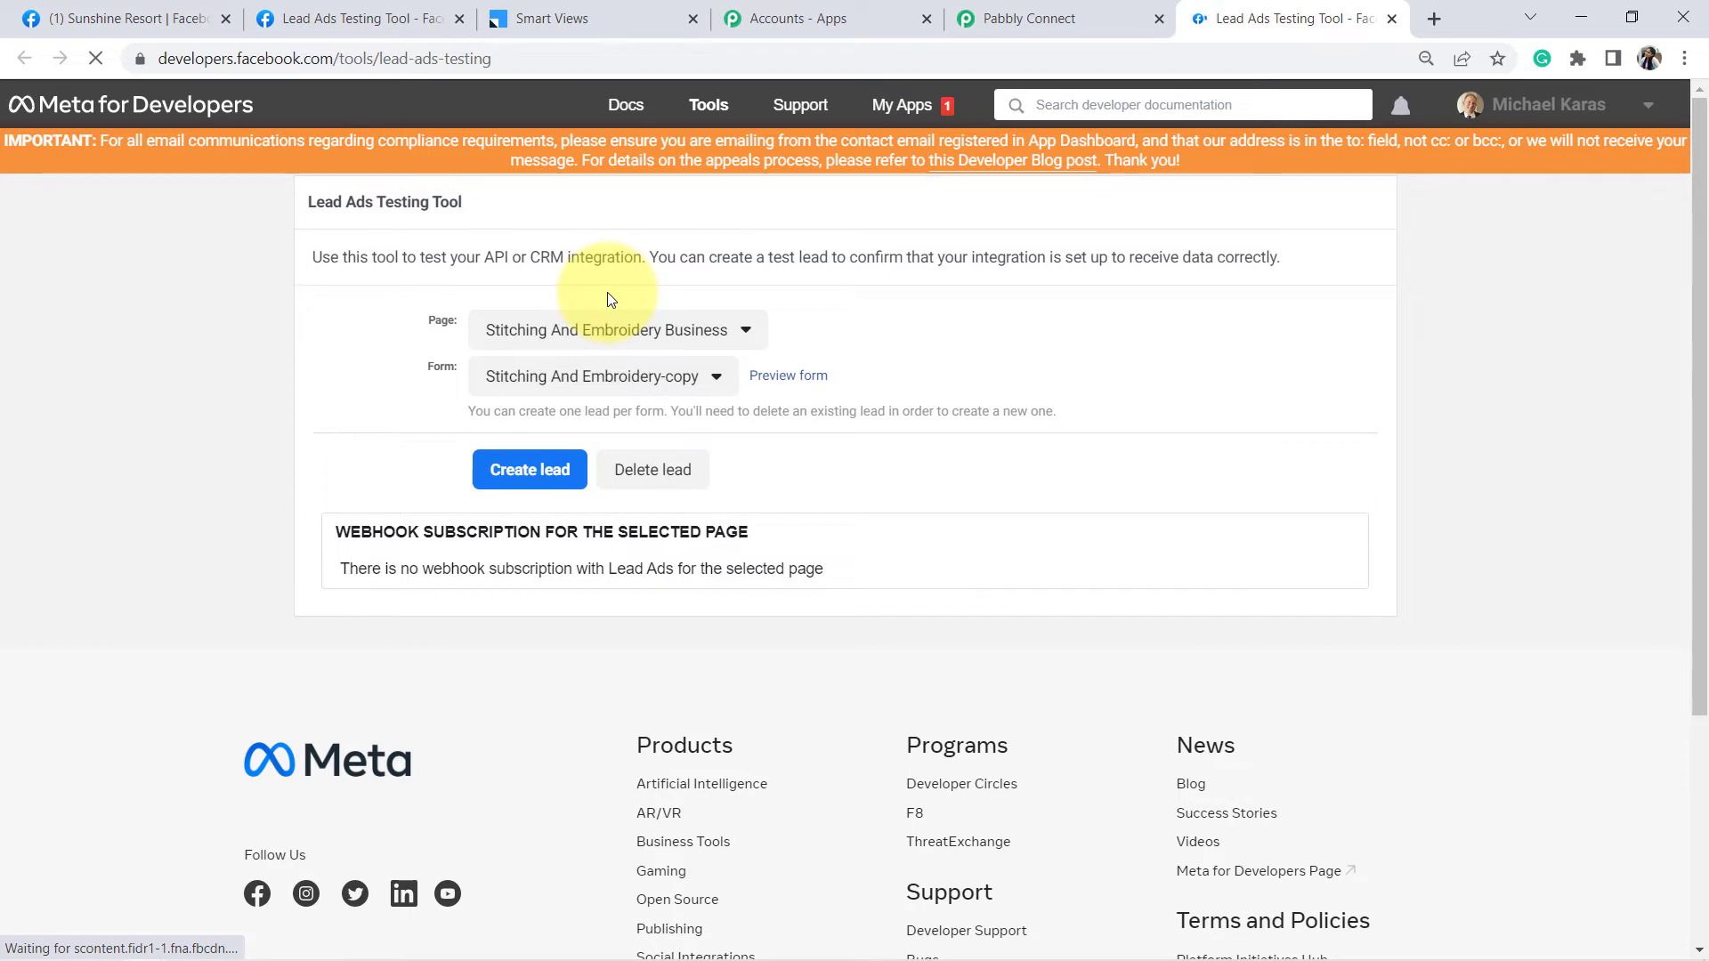
left_click(617, 331)
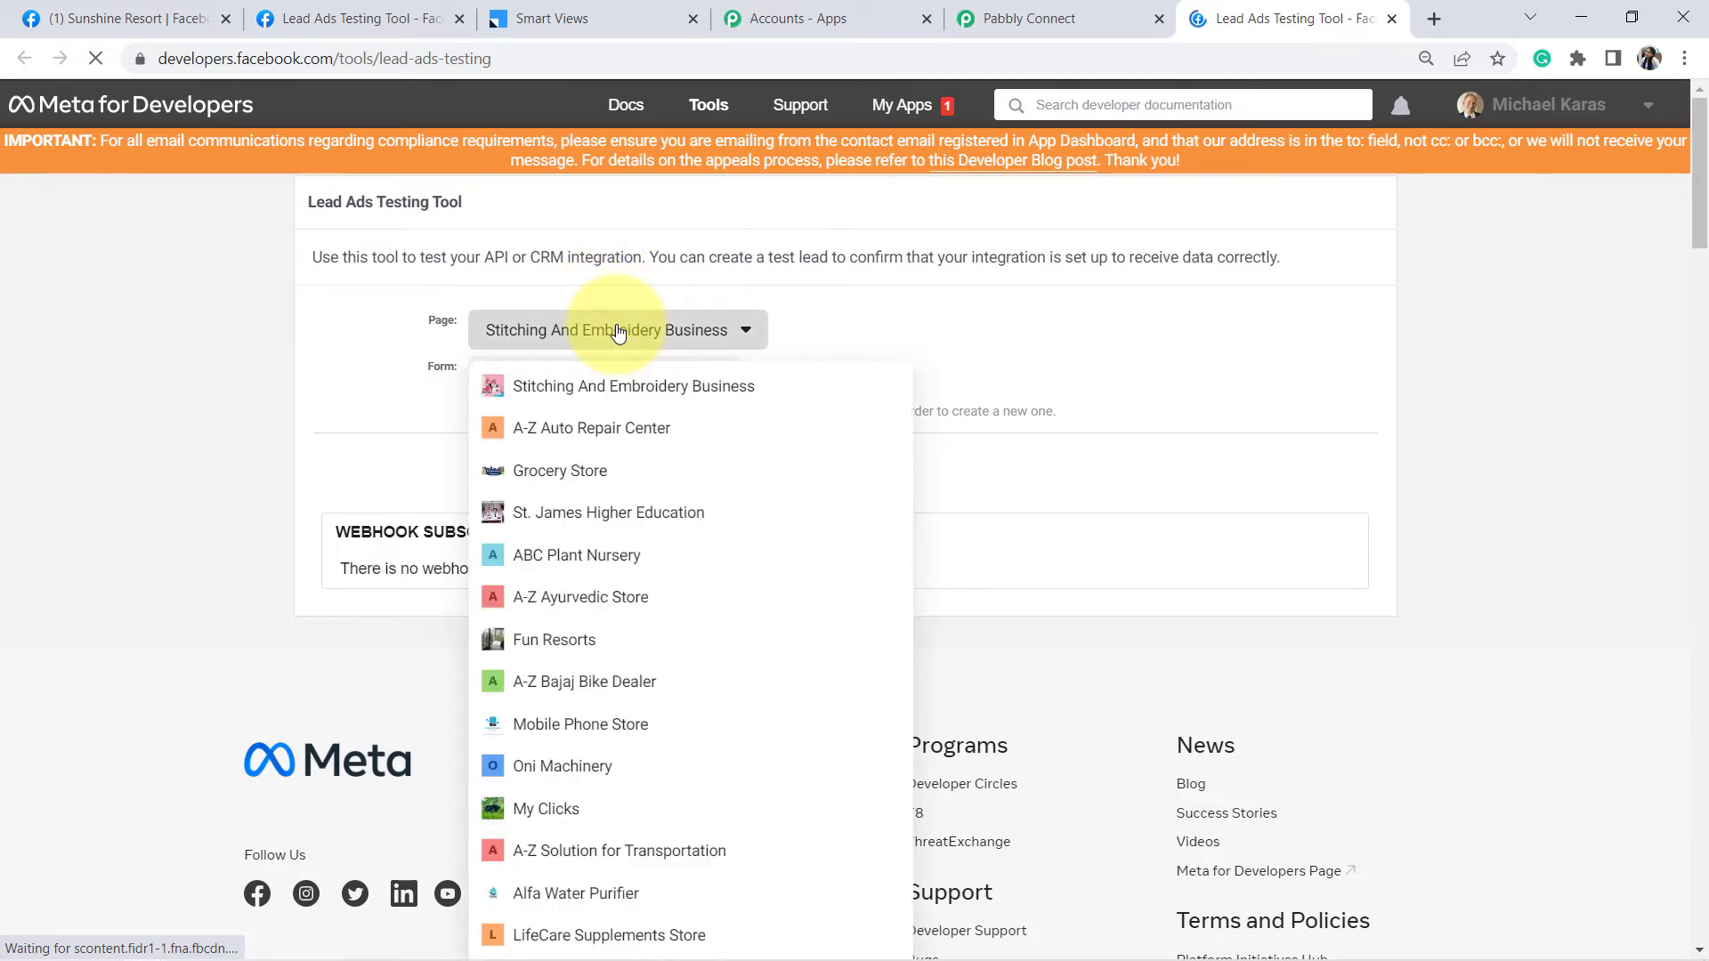
type("pabbly")
key("Down")
key("Down")
key("Down")
key("Down")
key("Down")
key("Down")
key("Down")
key("Down")
key("Down")
key("Down")
key("Down")
key("Down")
key("Down")
key("Down")
key("Down")
key("Down")
key("Down")
key("Down")
key("Down")
key("Down")
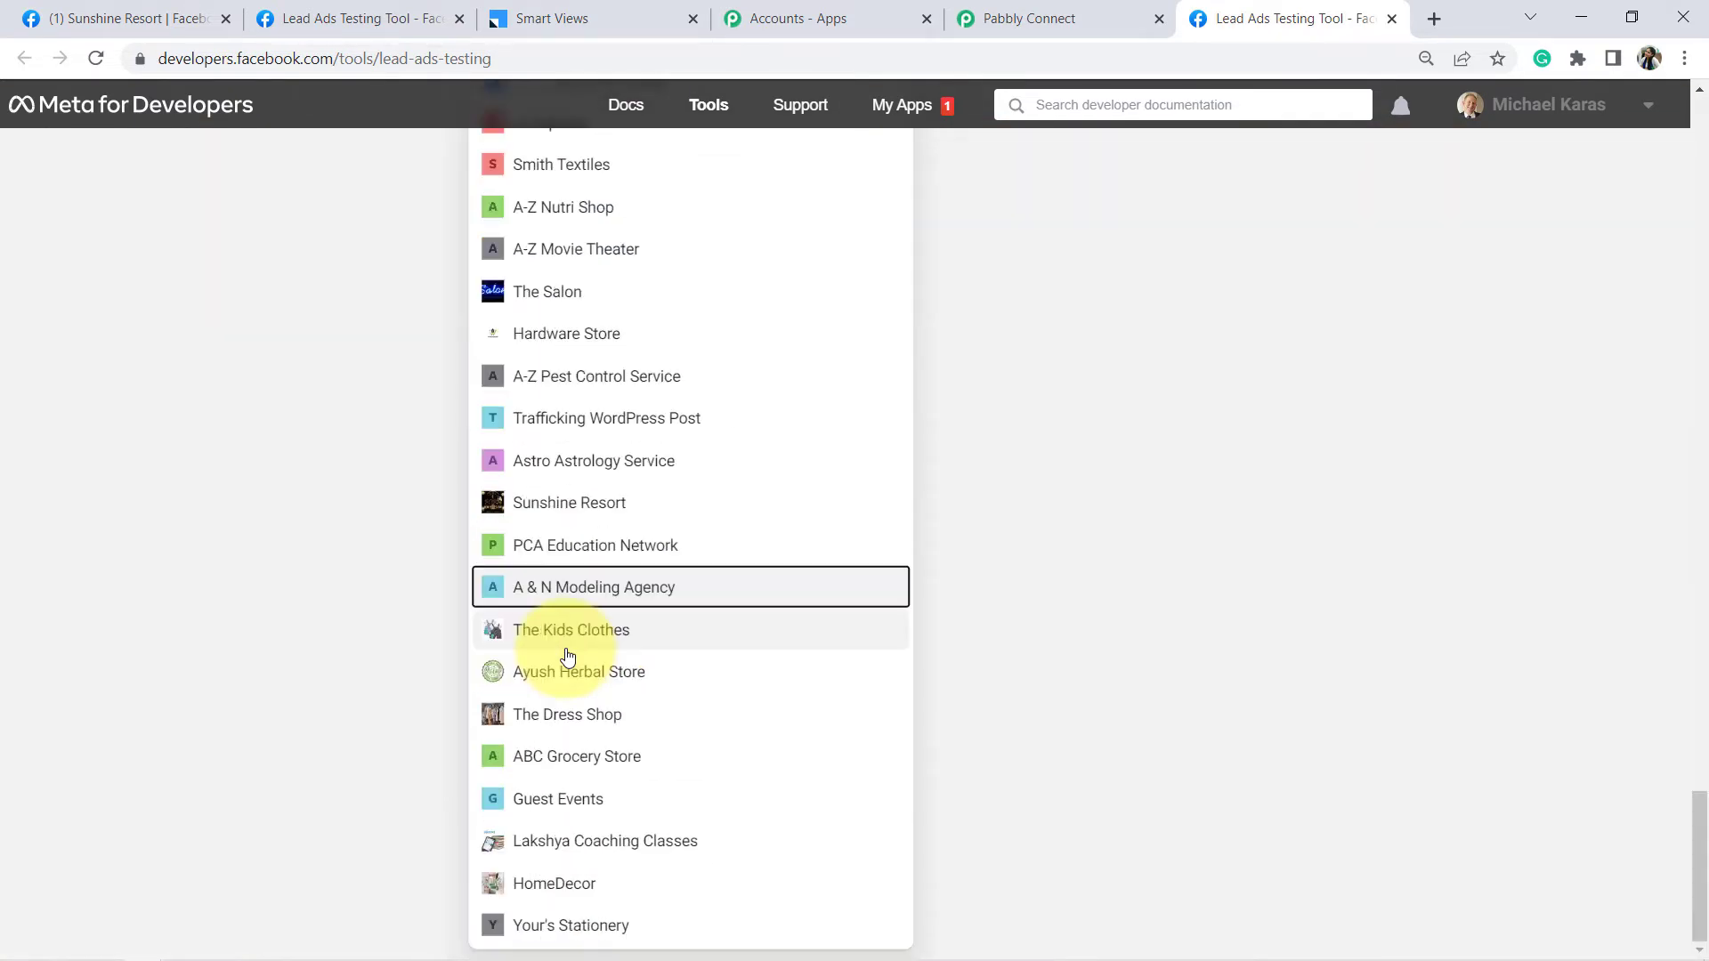
key("Up")
key("Up")
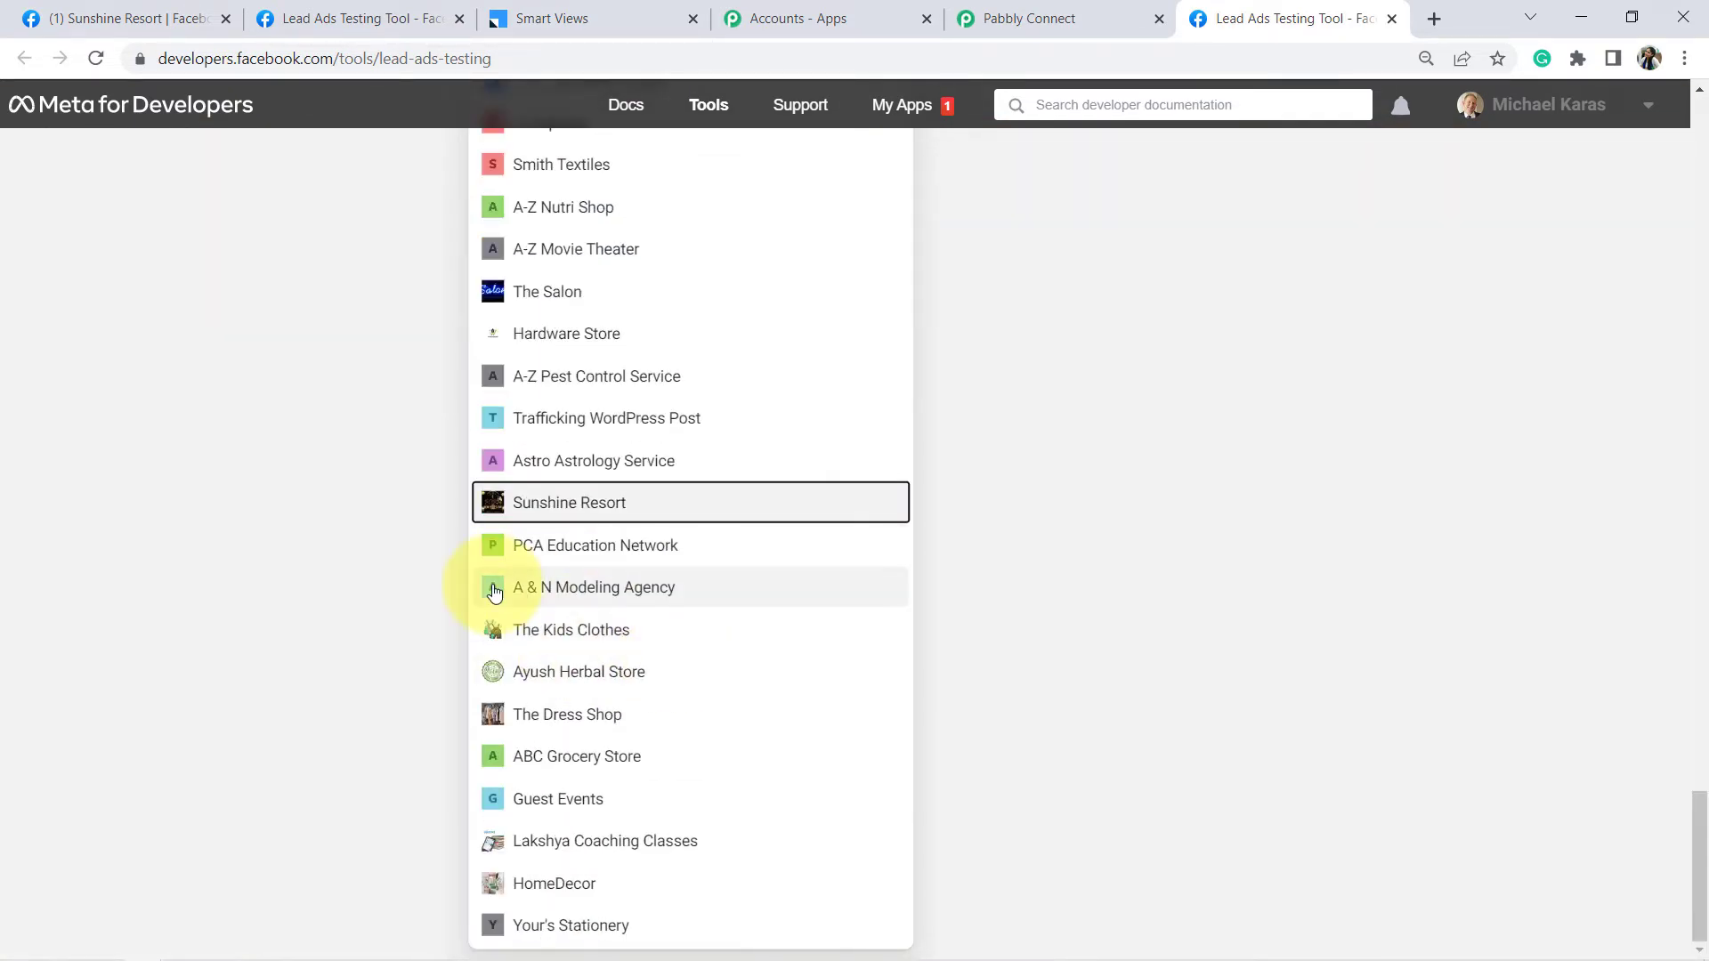
left_click(607, 501)
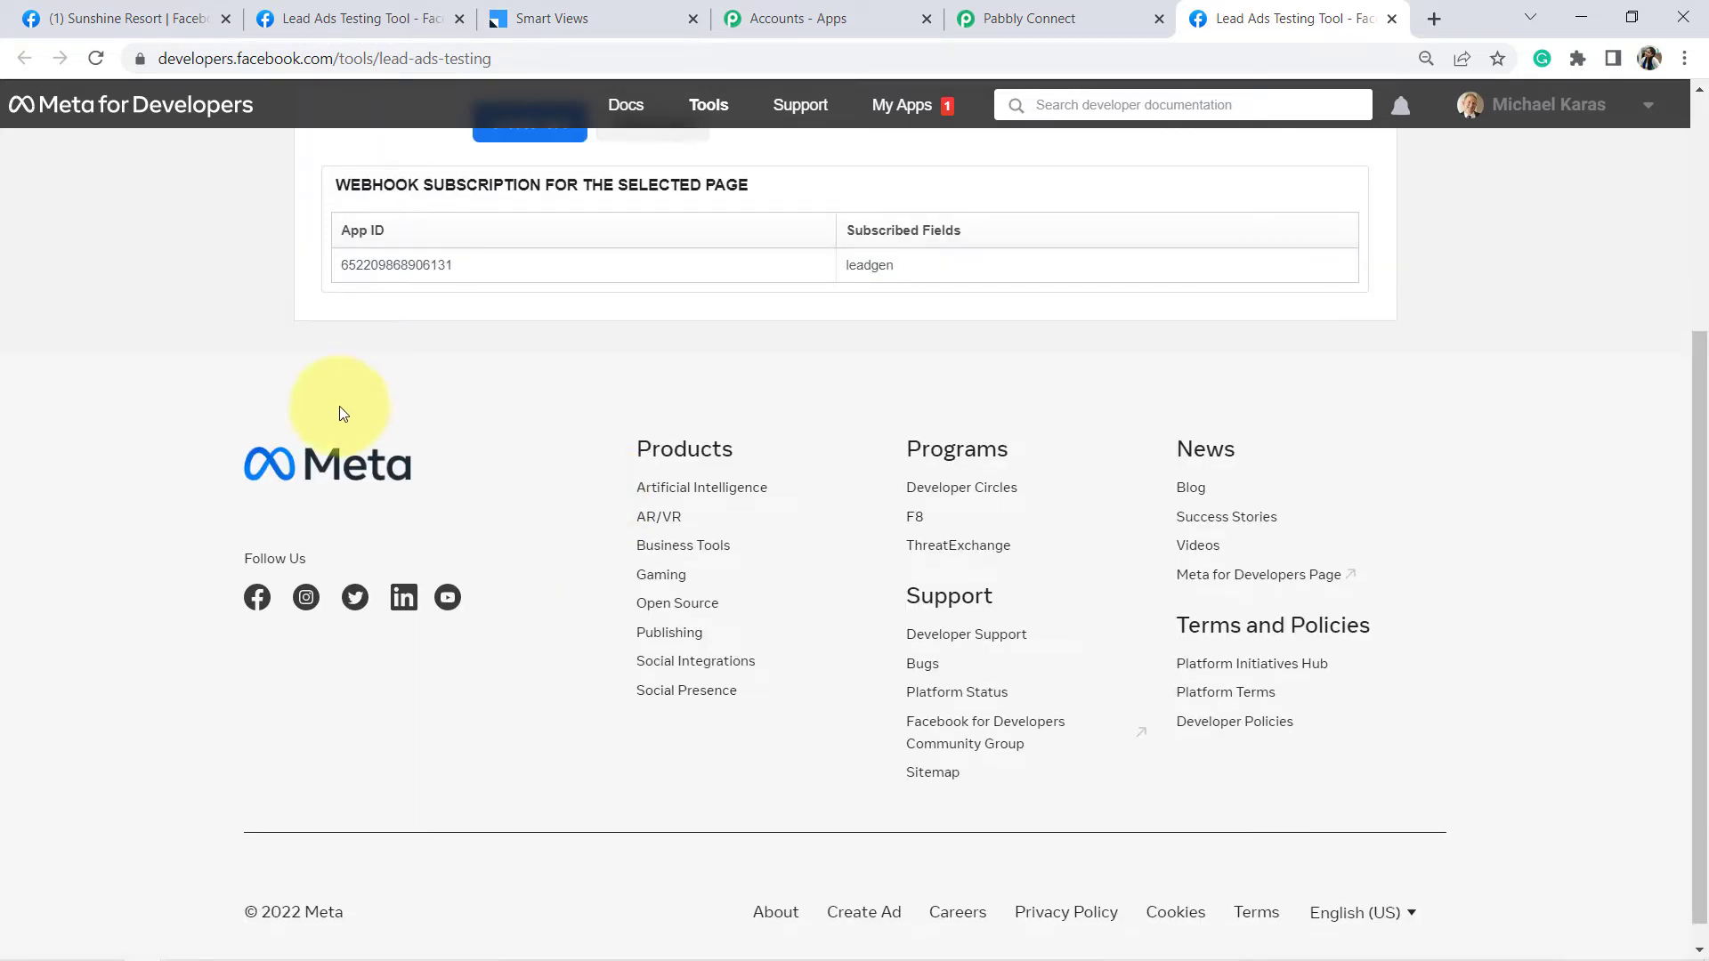
- Keep New Year's Eve as the form and preview it
scroll(231, 361, "up", 5)
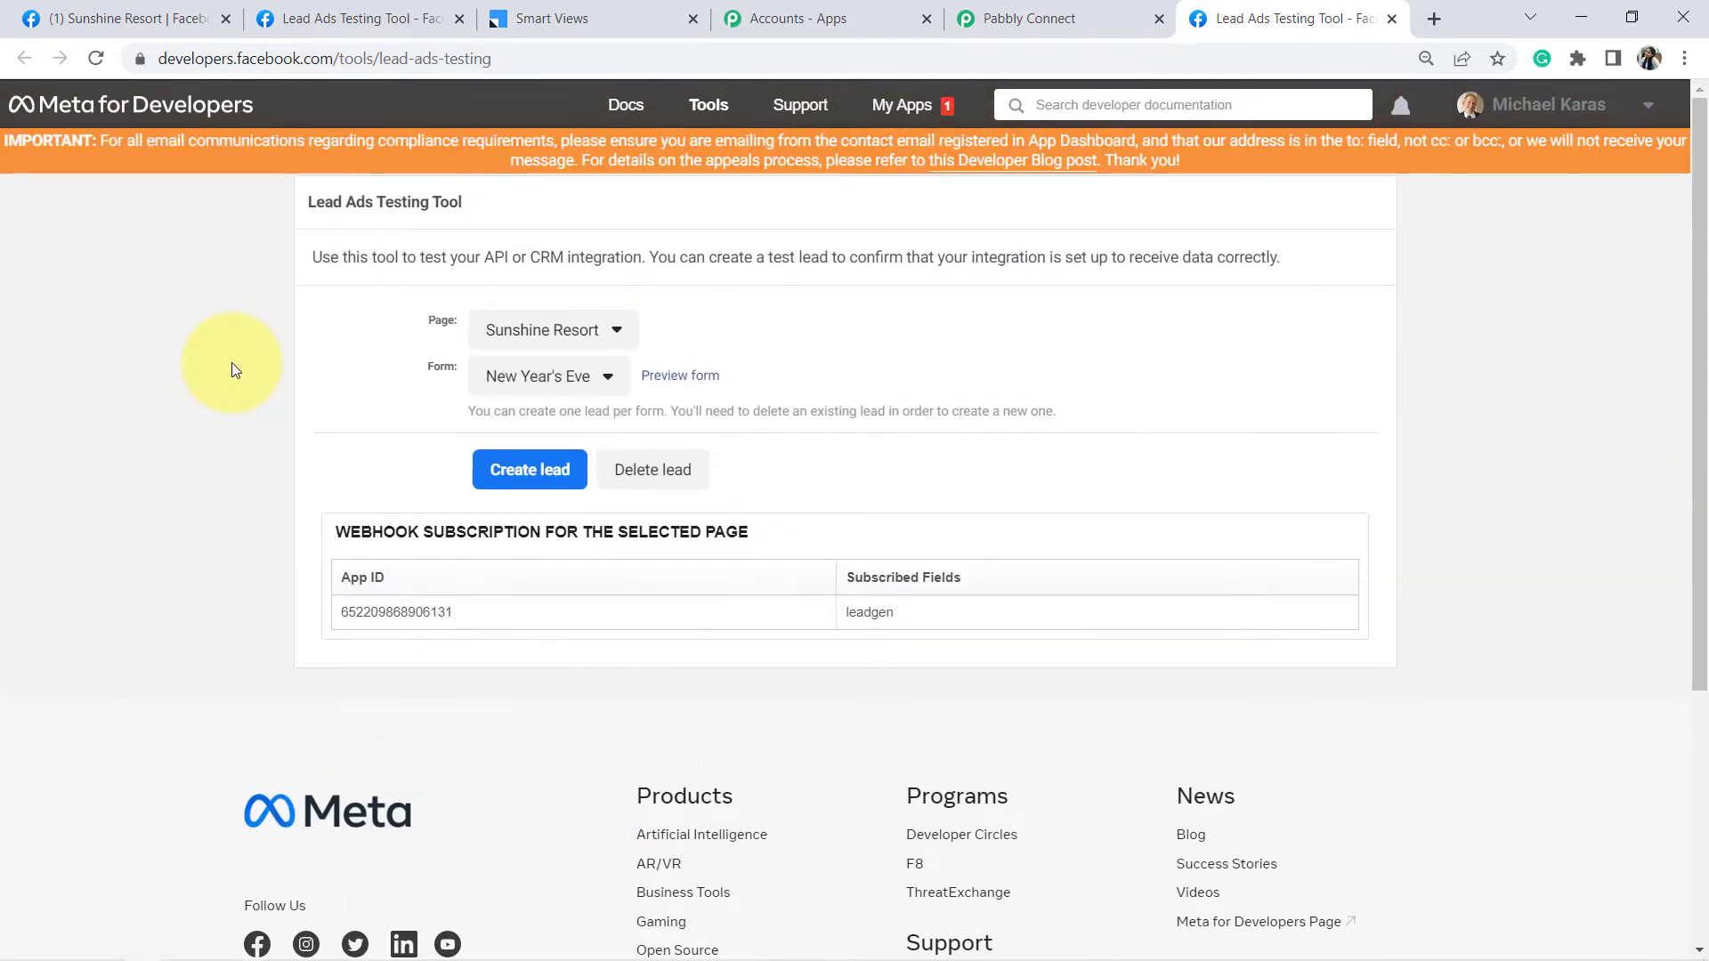
left_click(488, 377)
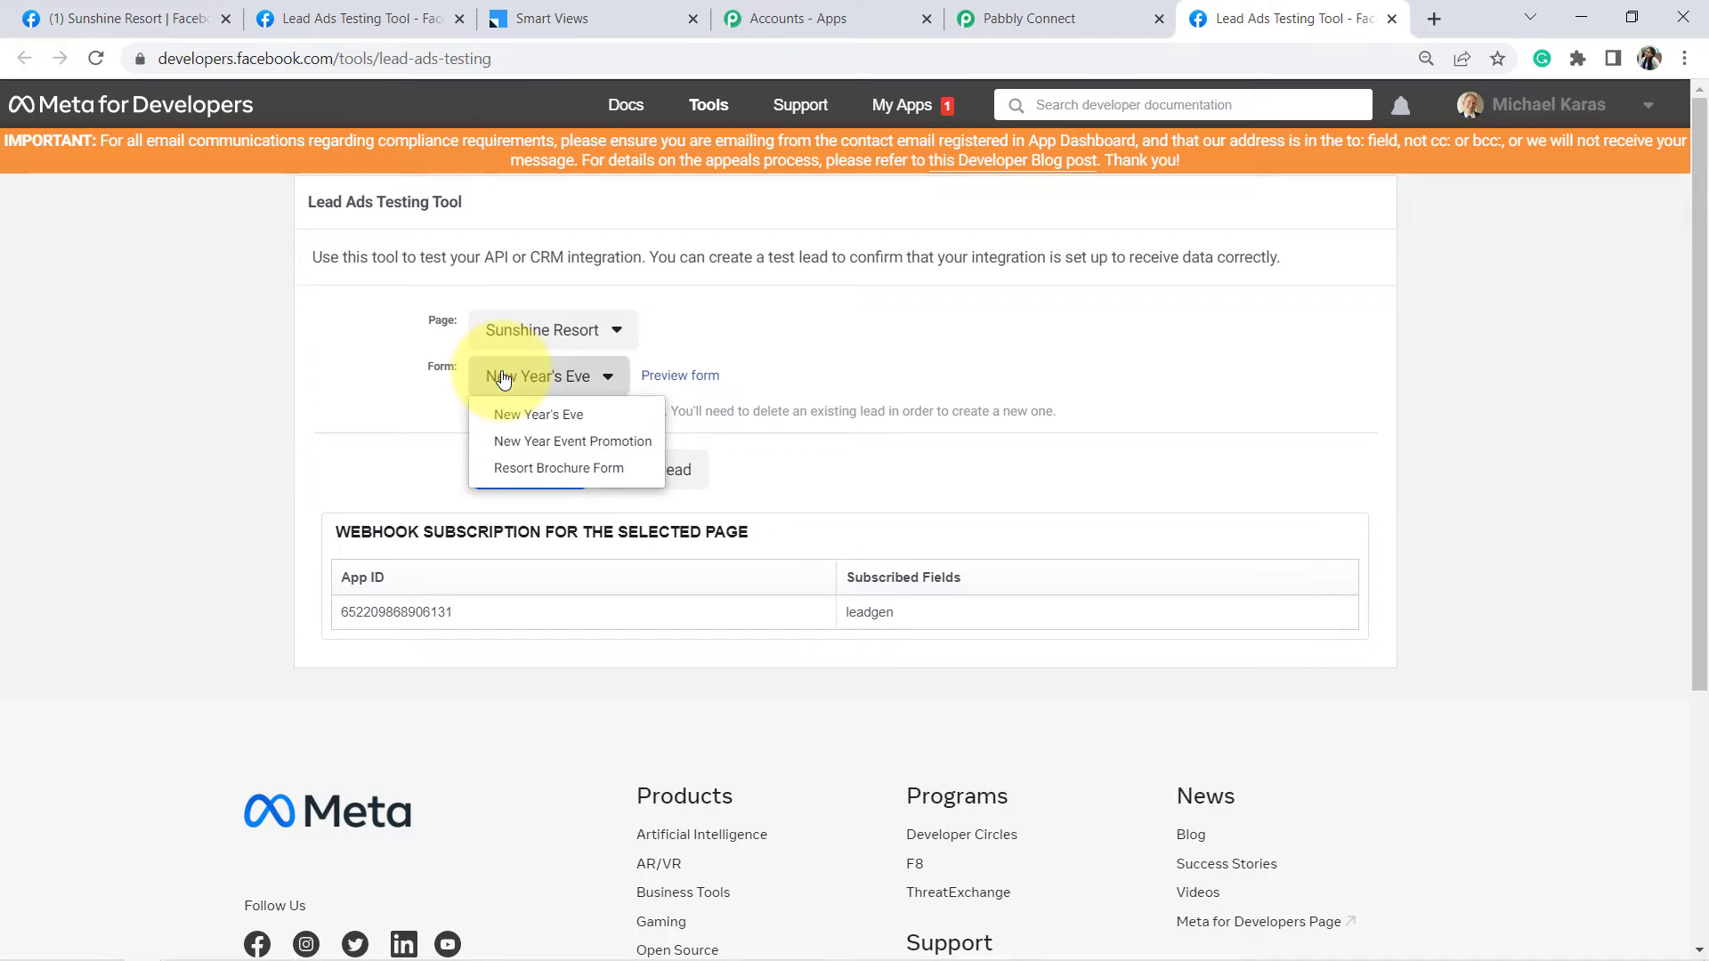
left_click(488, 378)
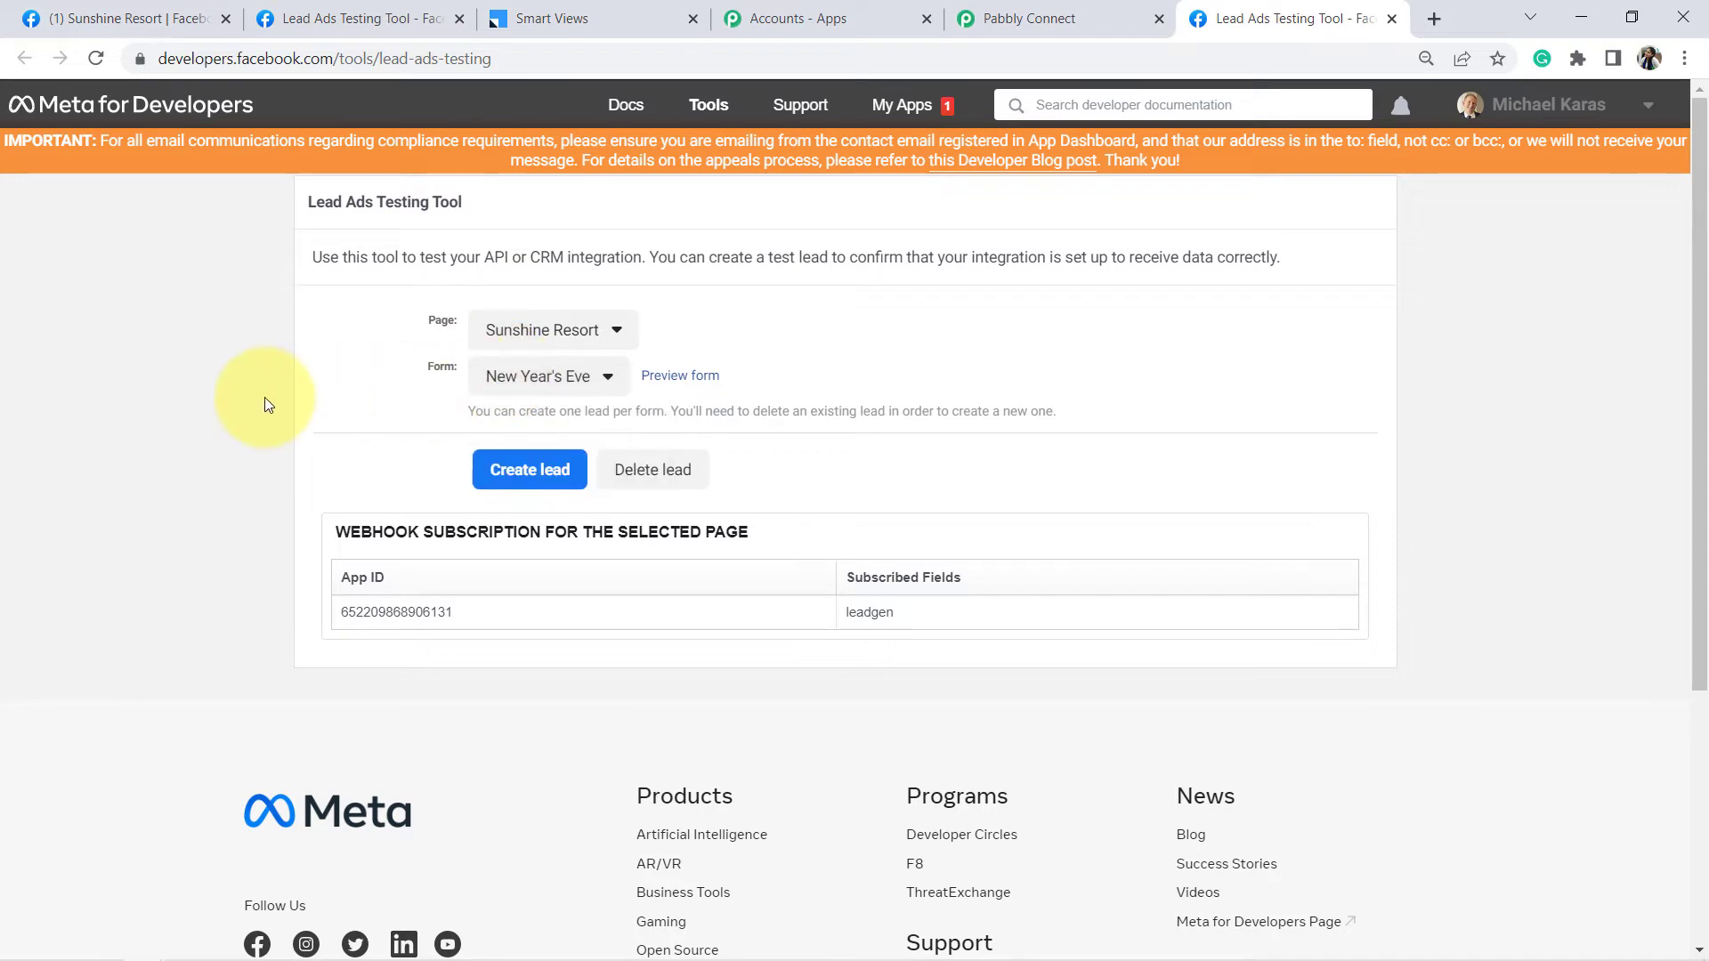
left_click(677, 381)
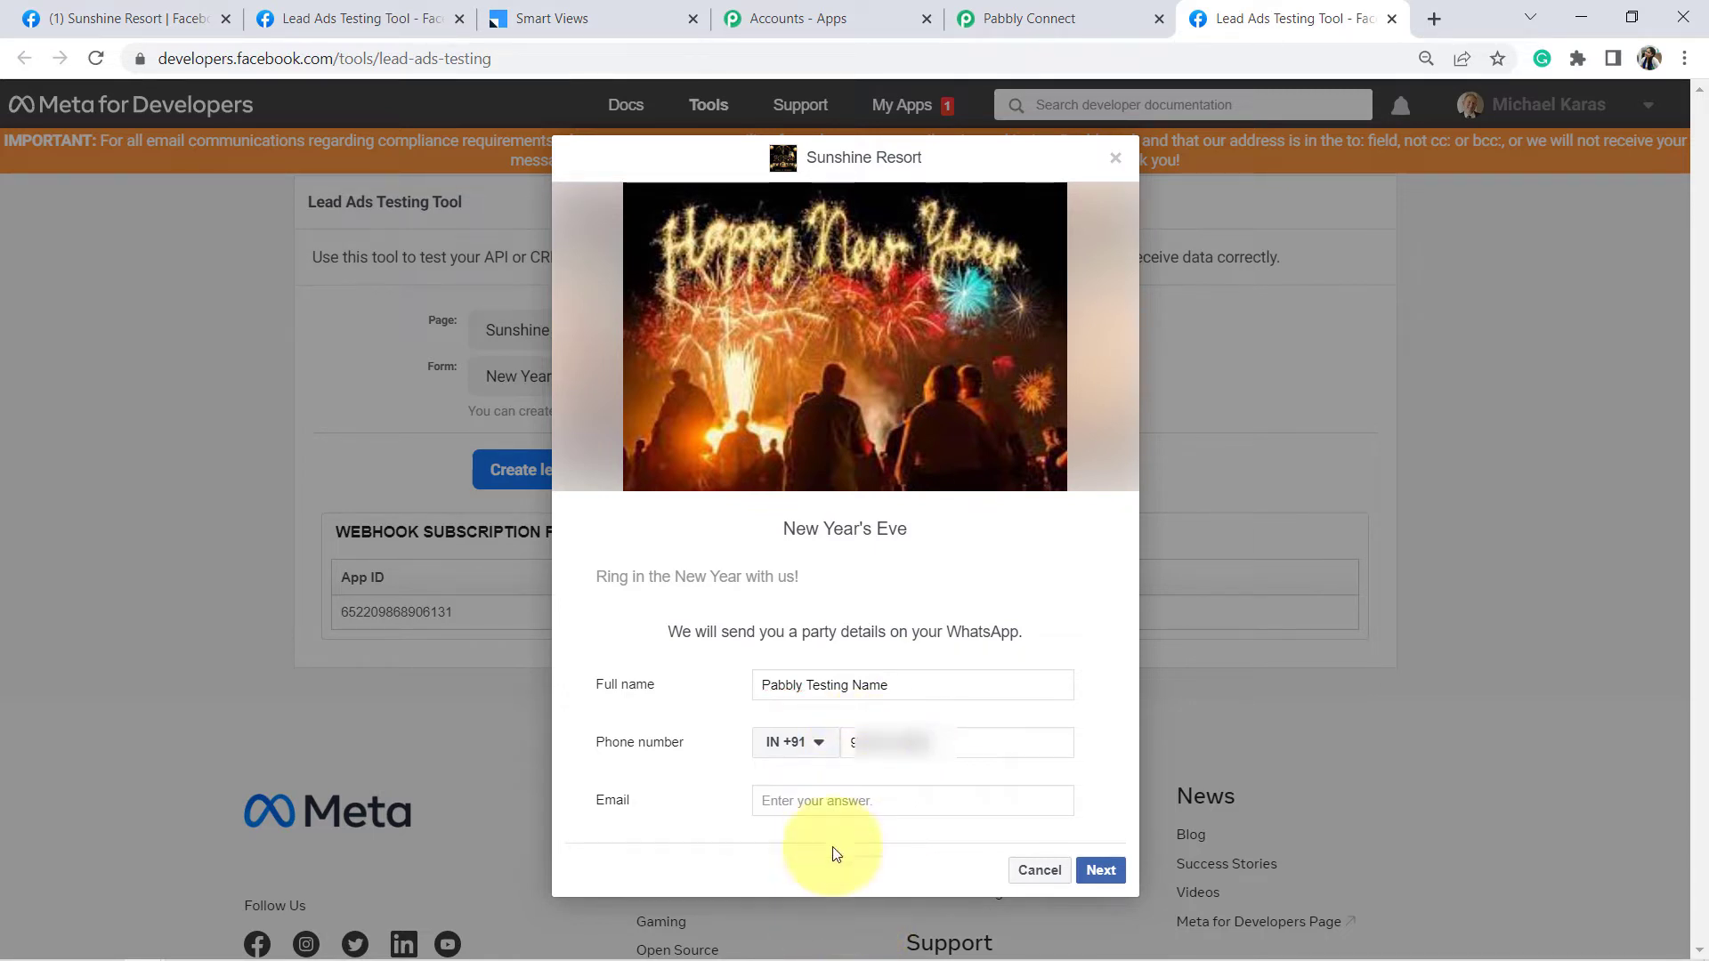
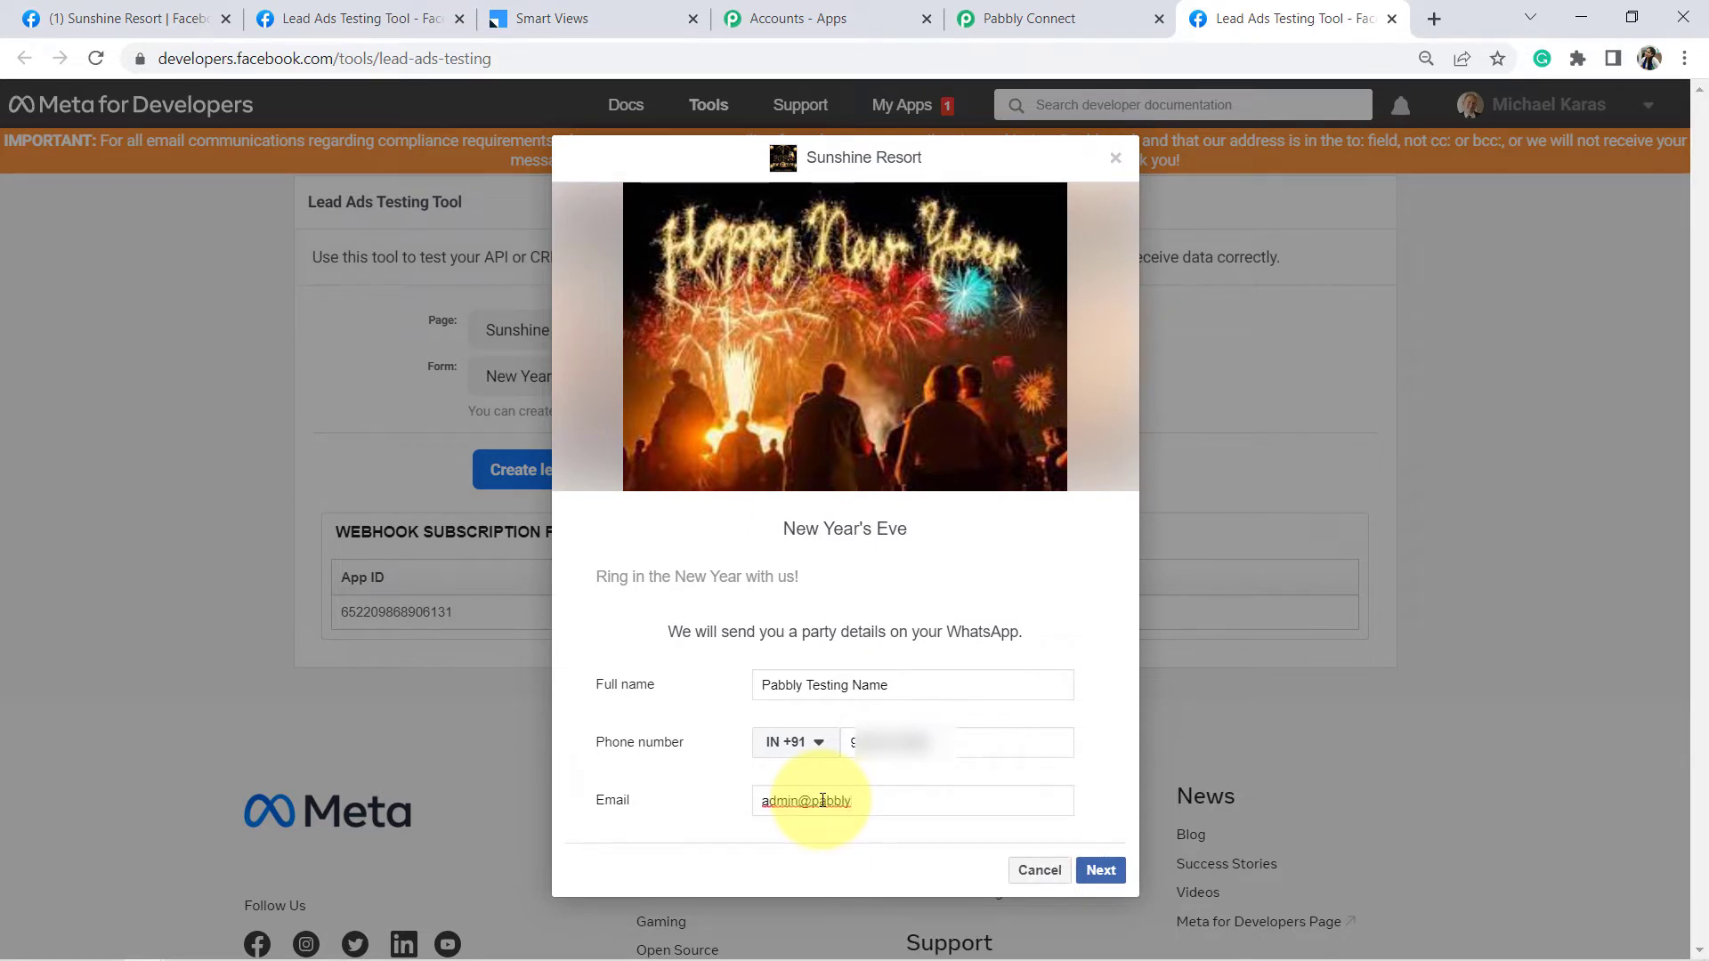
- Finish the Pabbly Testing Name test lead with an email address and submit it from the New Year's Eve form
left_click(1100, 872)
left_click(1099, 665)
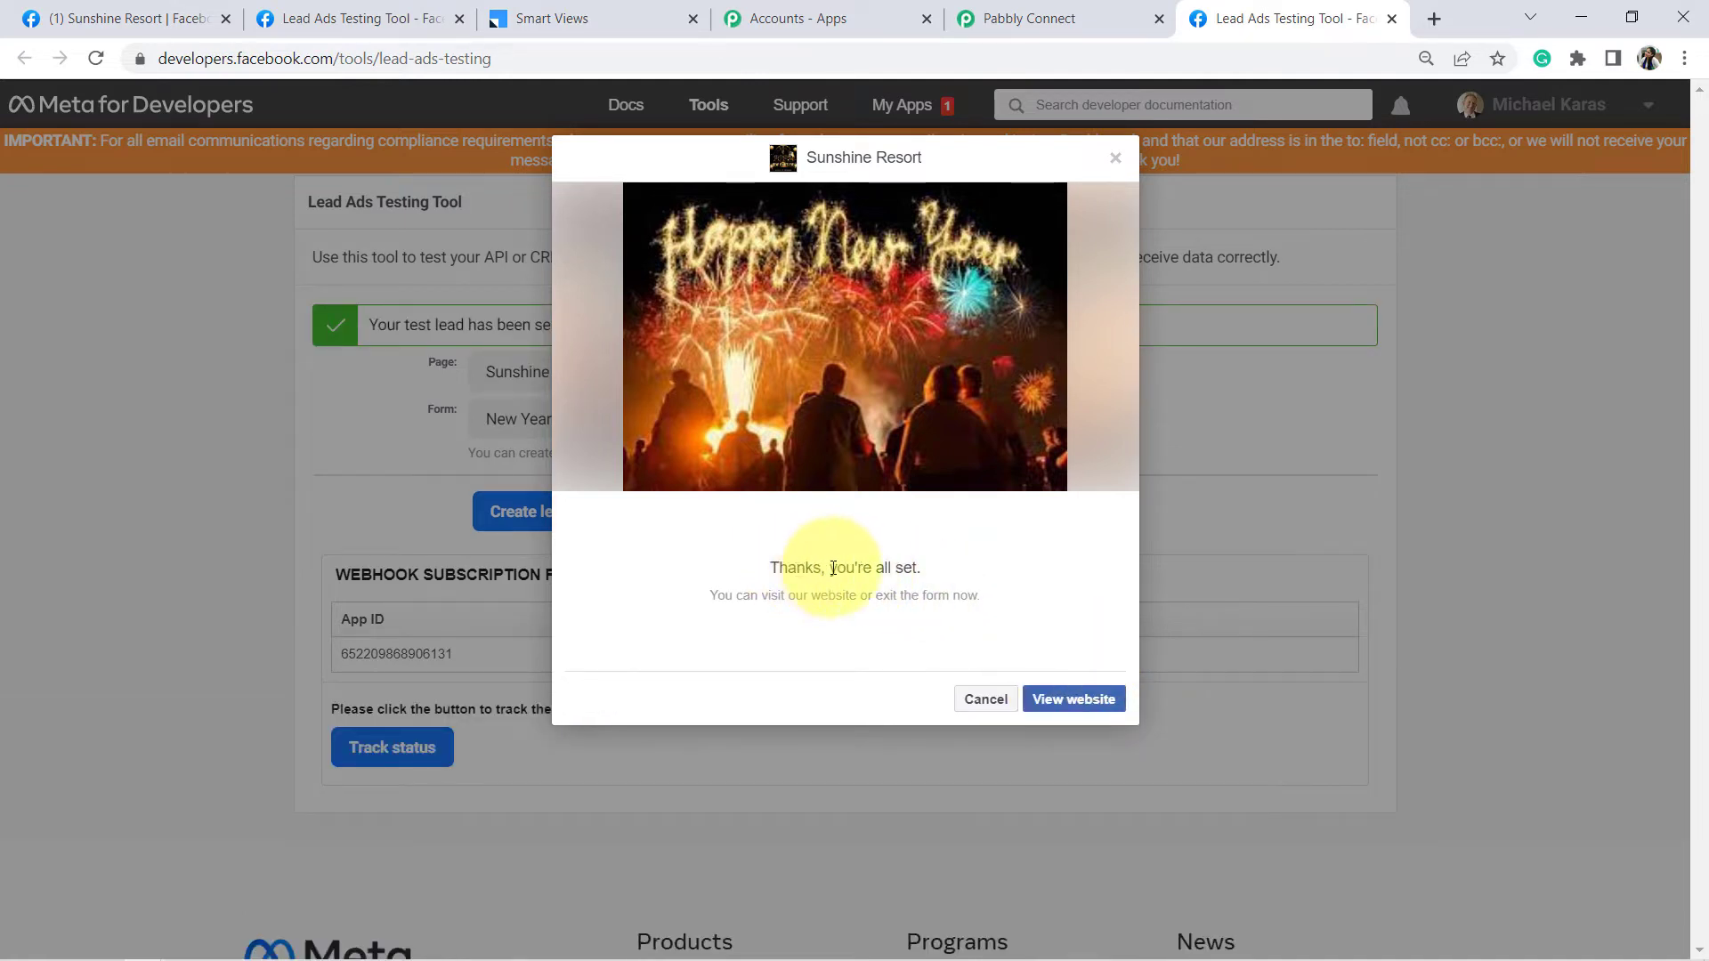
left_click_drag(797, 567, 906, 615)
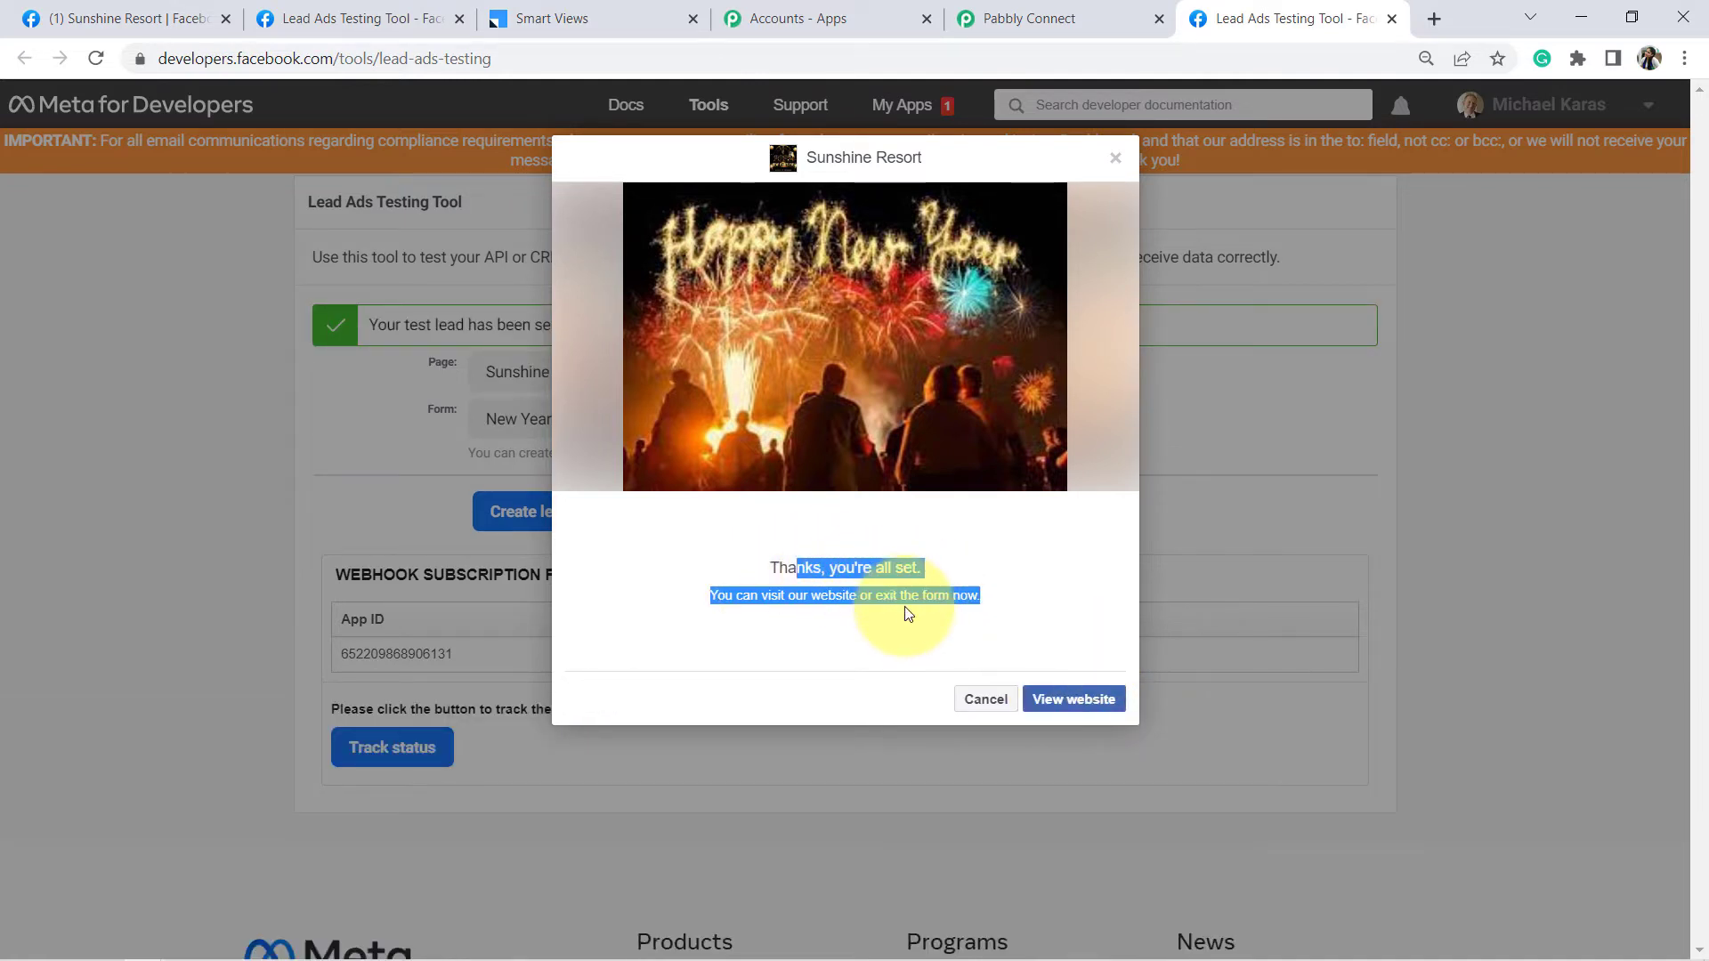
left_click(1049, 16)
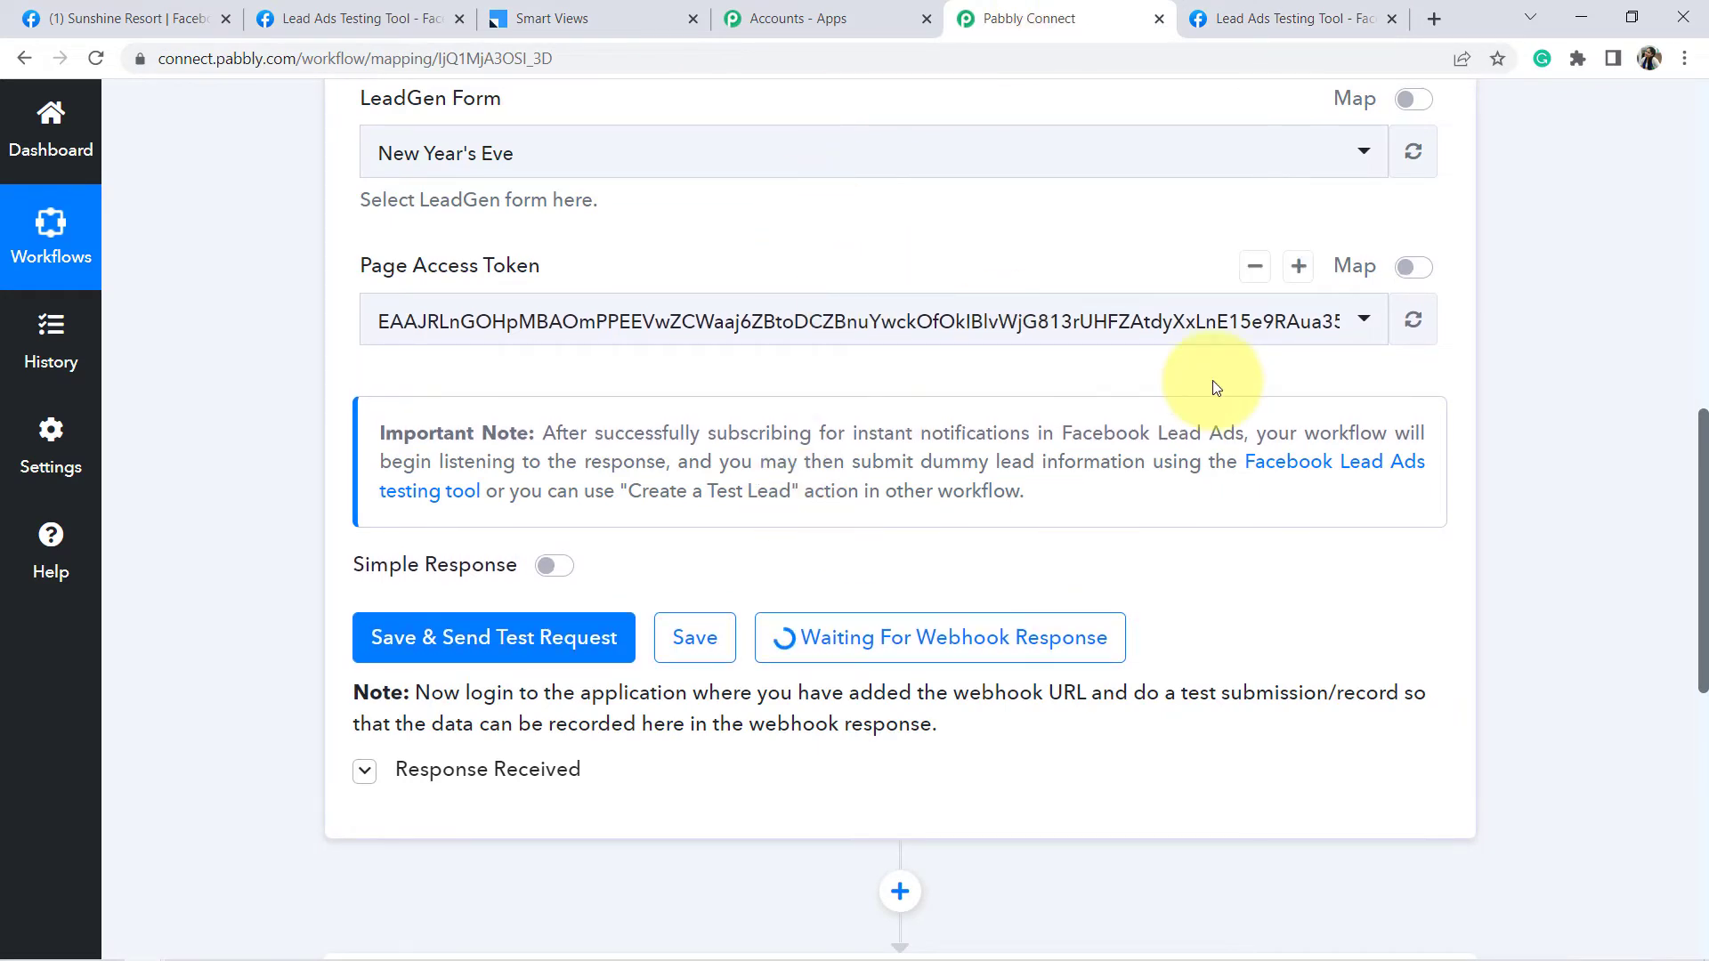
- Check that full name Pabbly Testing Name, phone and email arrived, then collapse Response Received
left_click_drag(1700, 432, 1705, 529)
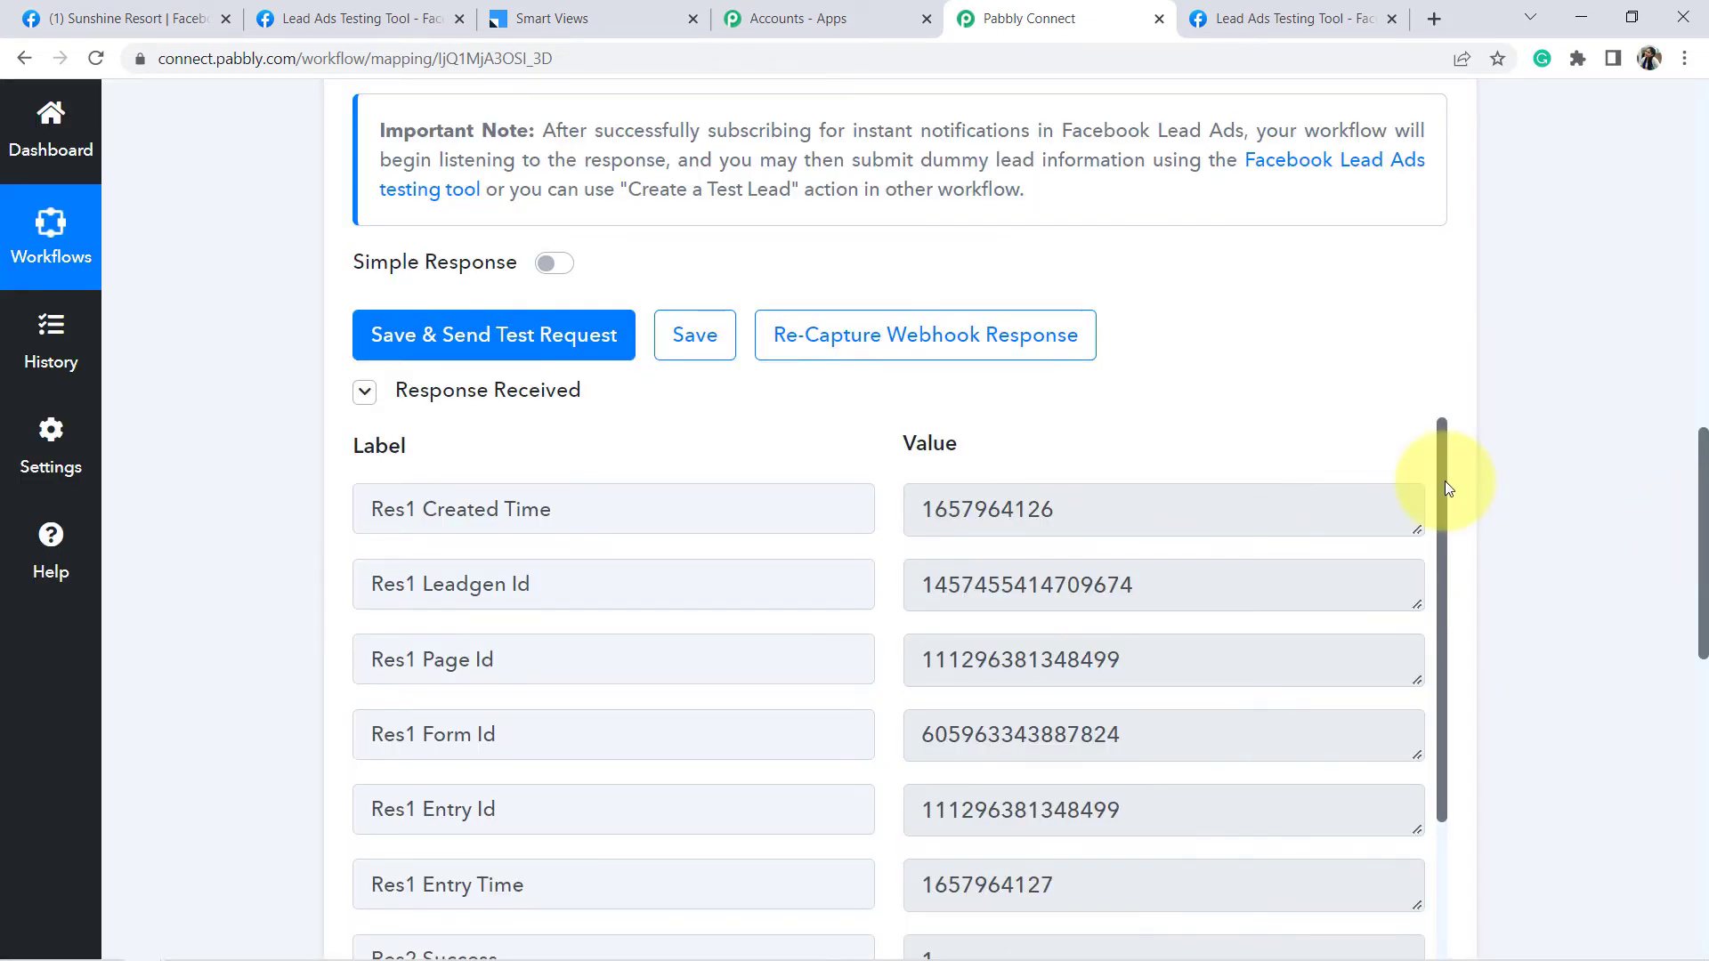
left_click_drag(1445, 476, 1461, 809)
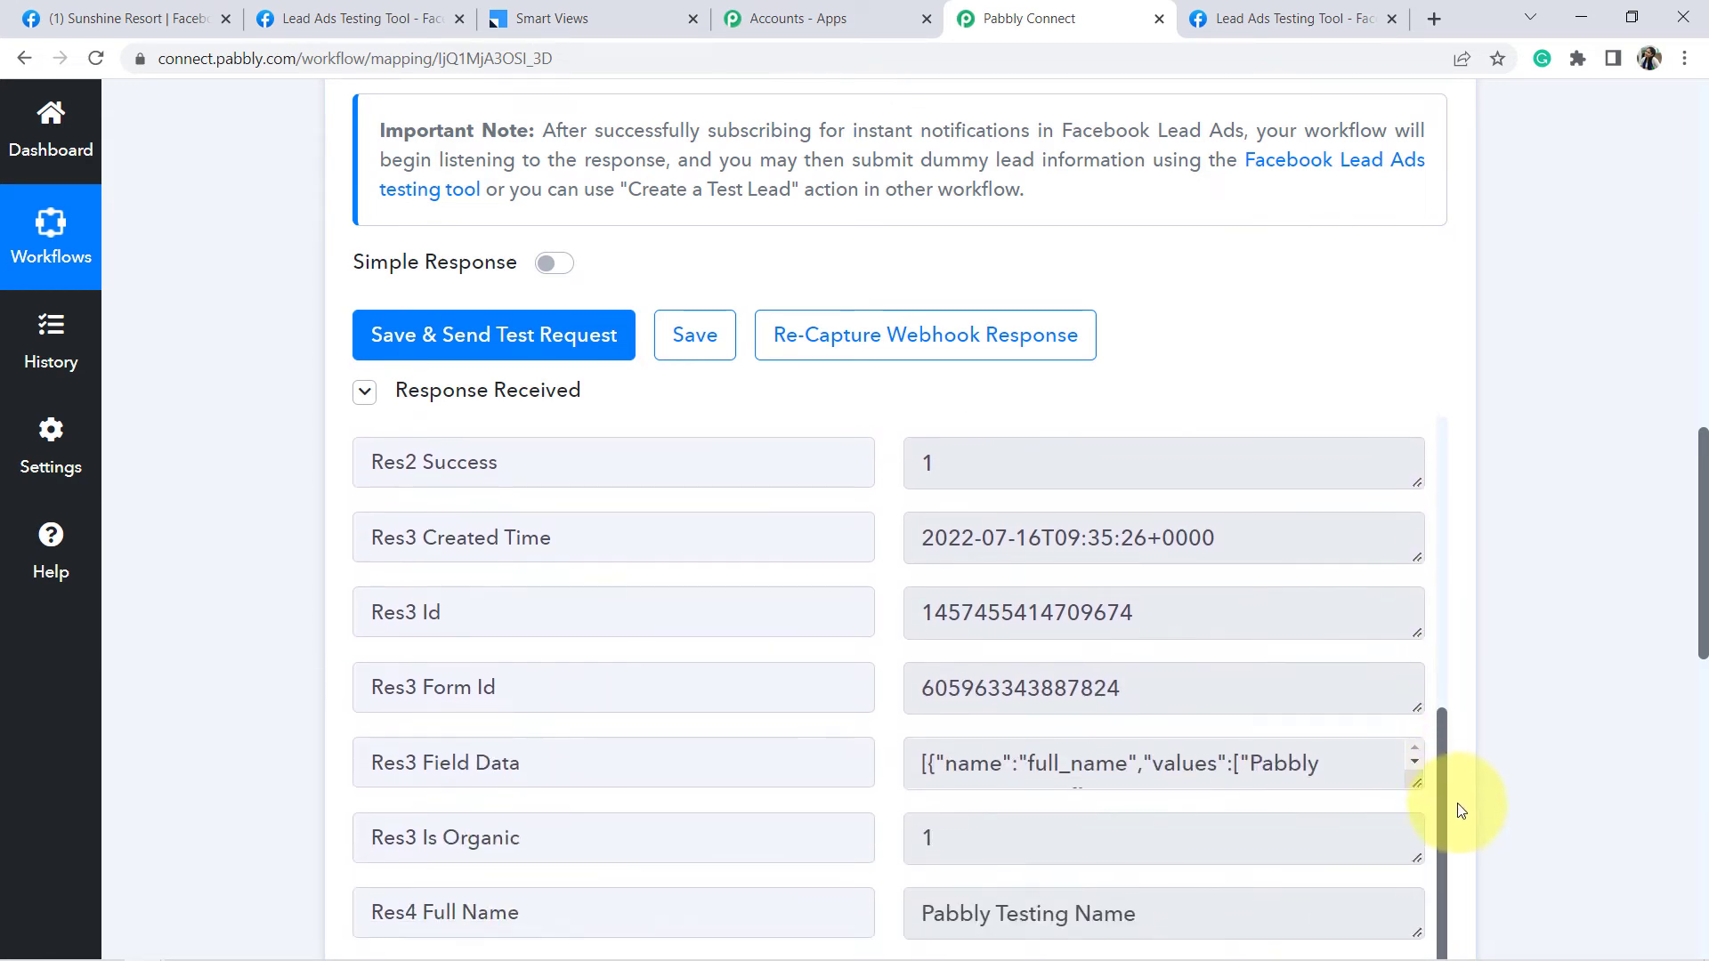
left_click_drag(1705, 486, 1696, 570)
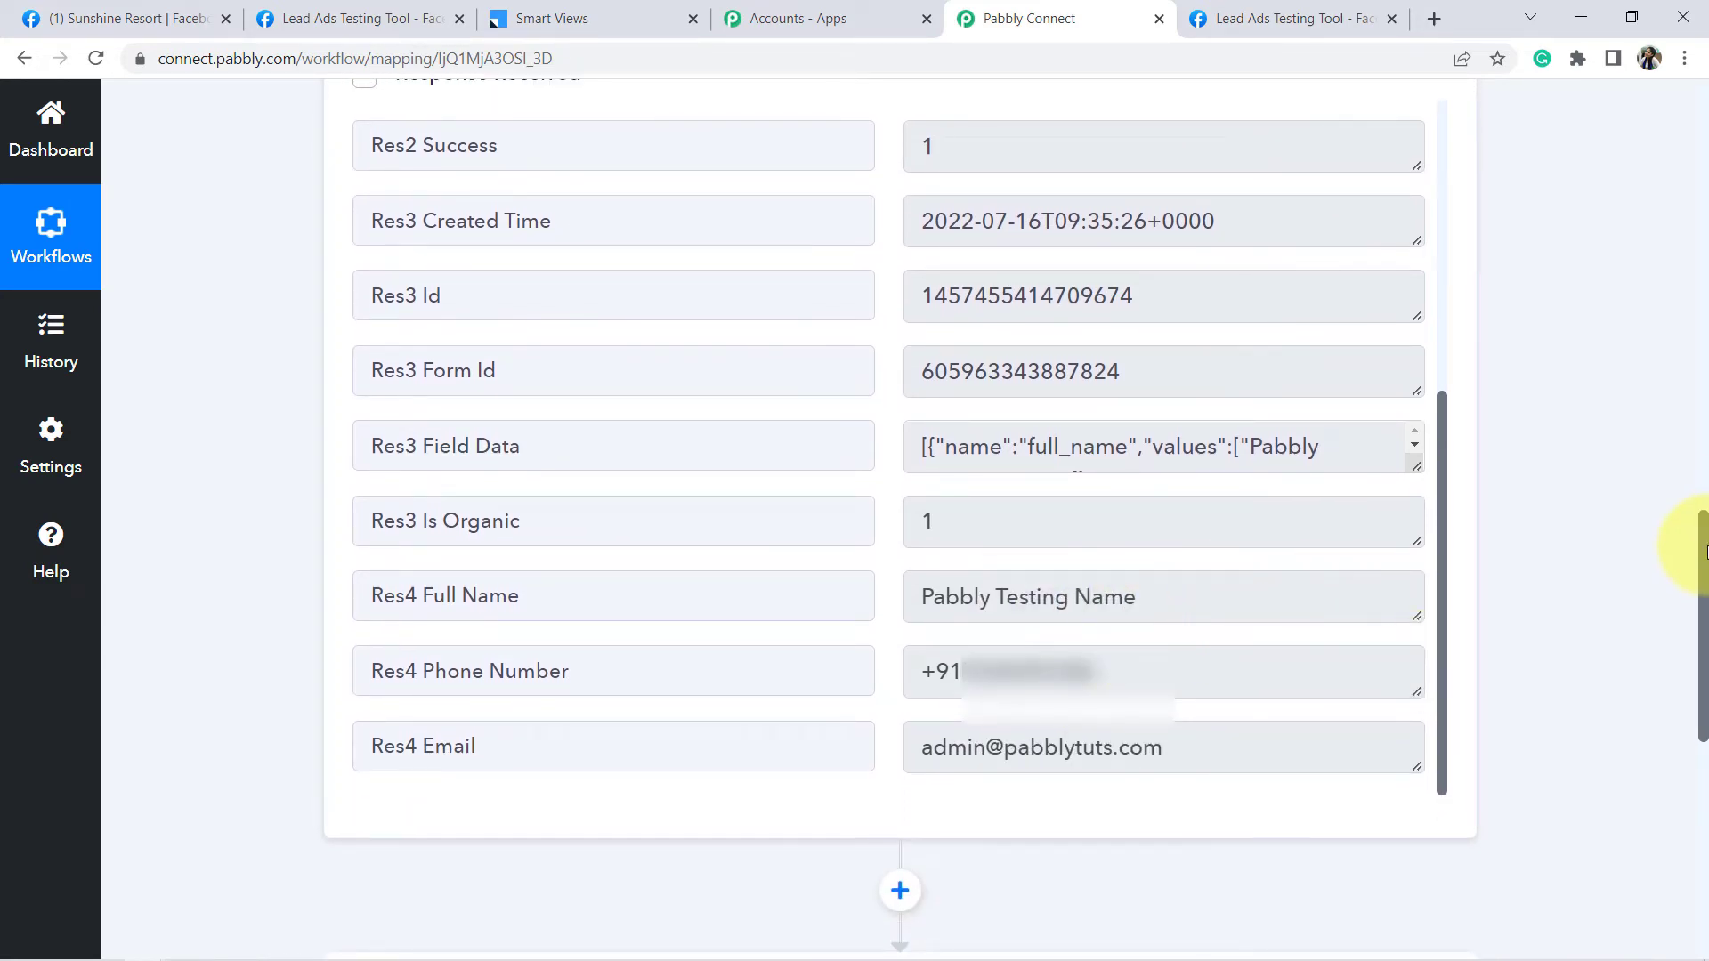
left_click_drag(1702, 559, 1692, 481)
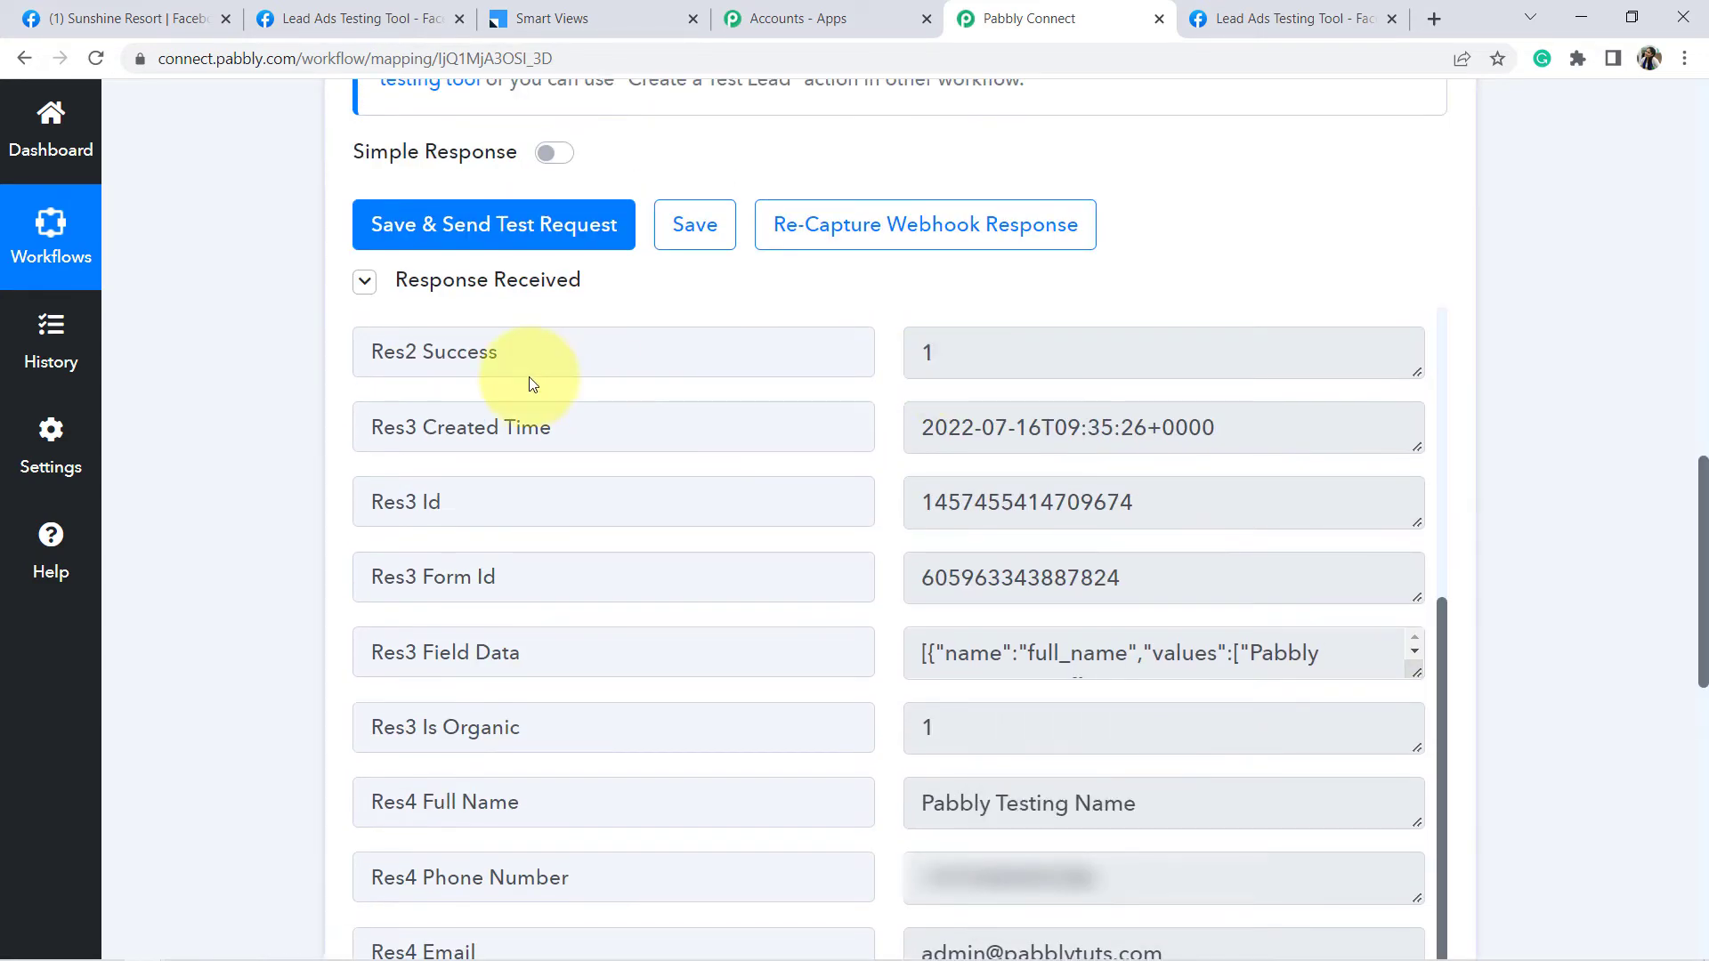
left_click(365, 283)
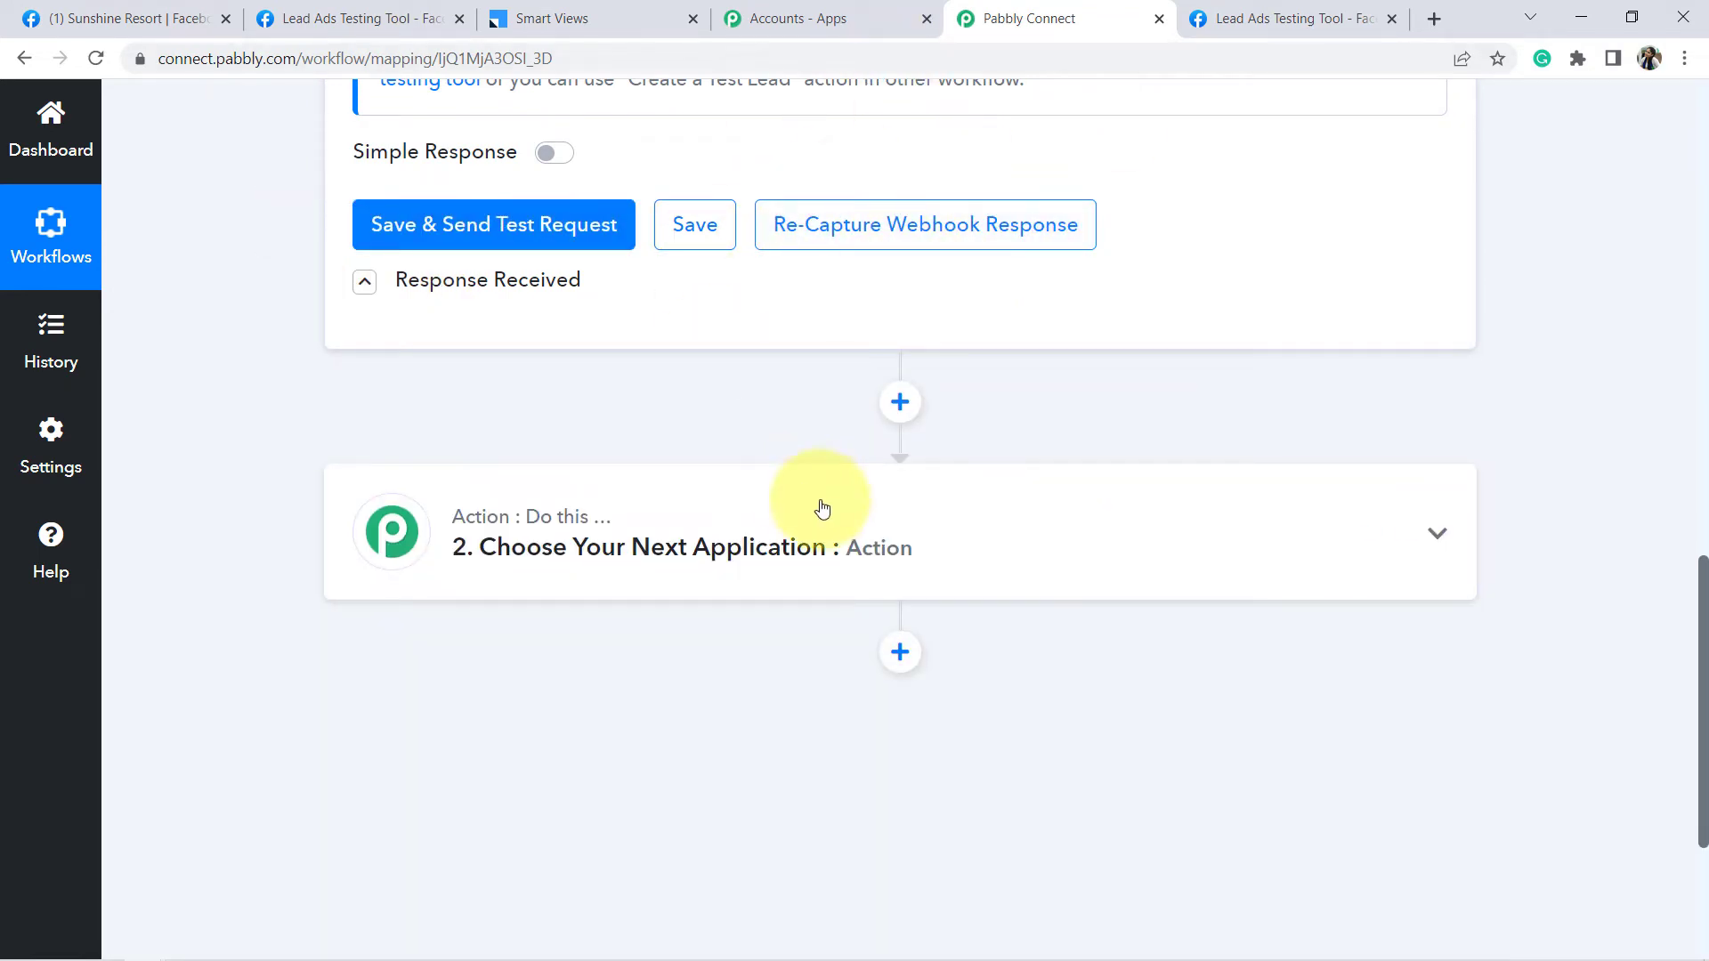
- Search 'leads' and choose Leadsquared as the action step's app
left_click(614, 562)
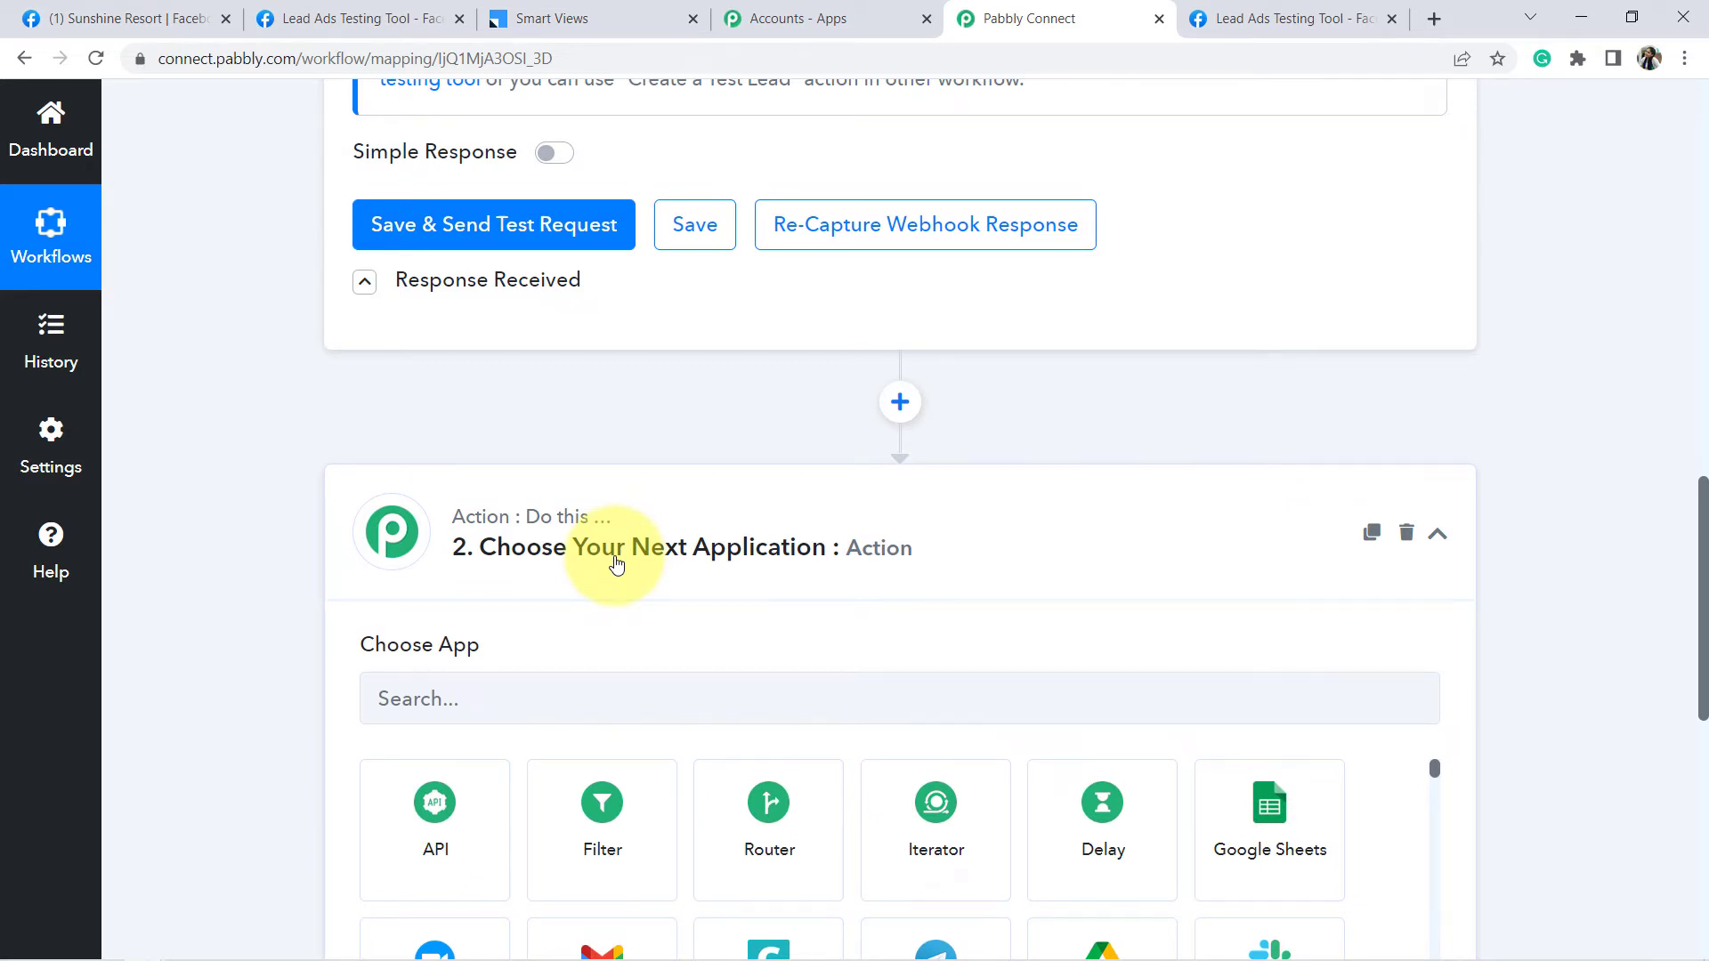
left_click(477, 694)
type("leads")
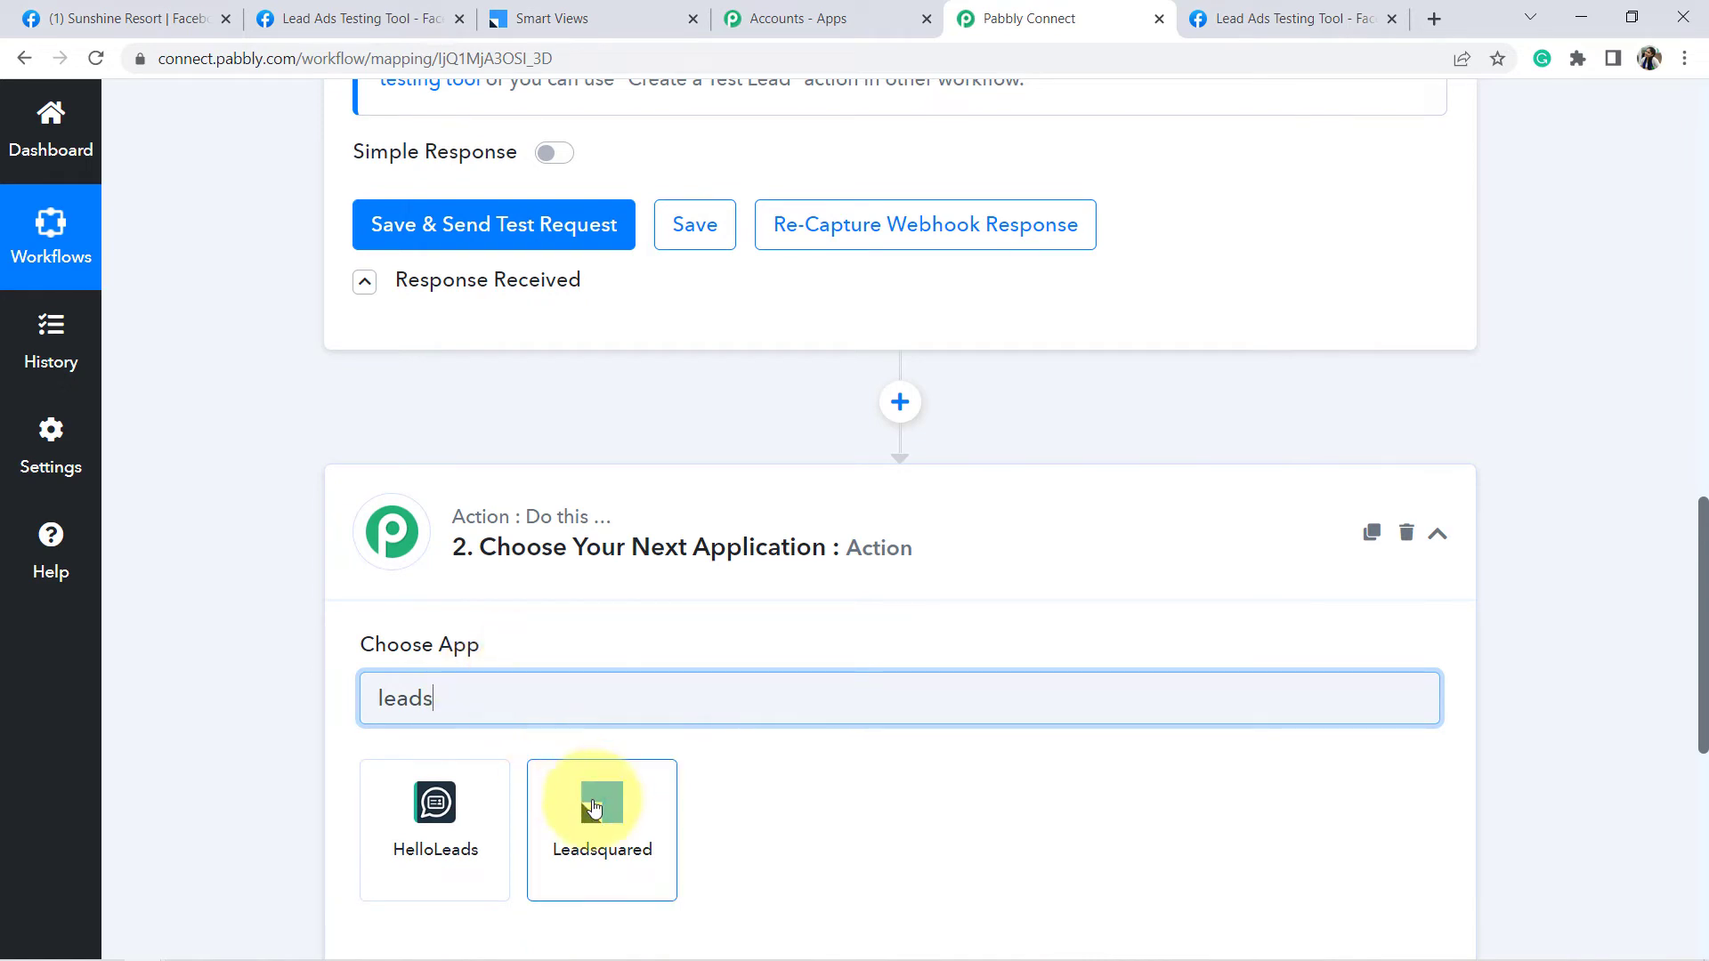
left_click(605, 829)
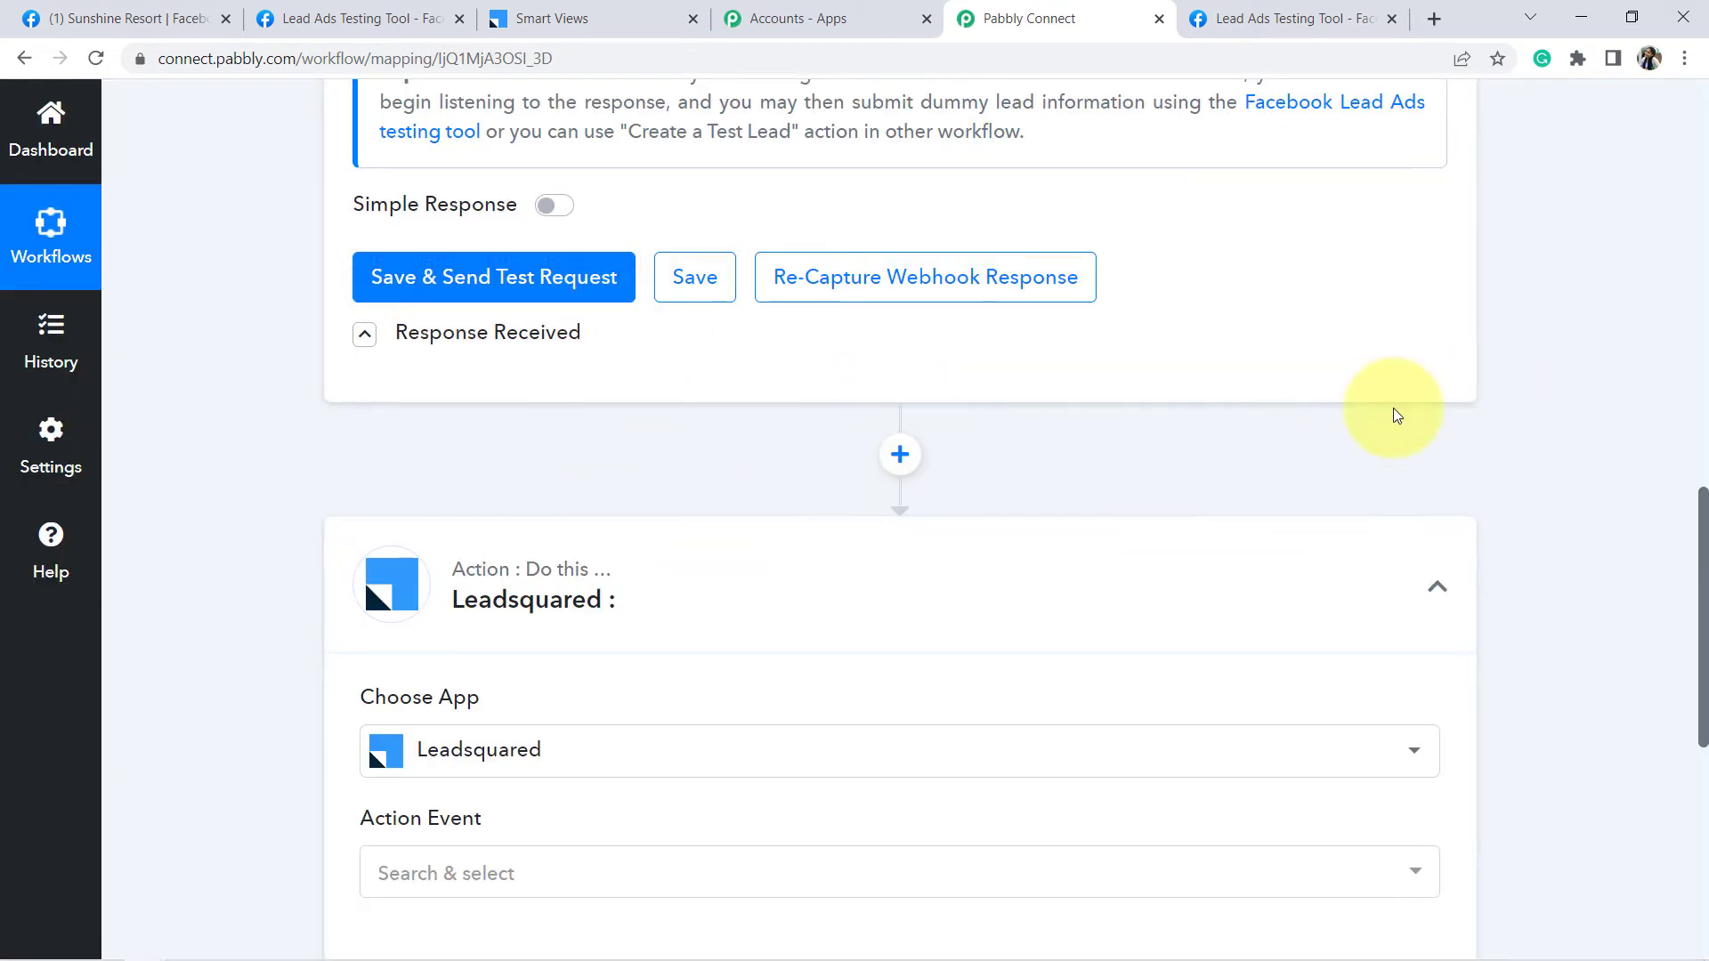
- Set the Leadsquared action event to Capture Lead and start the account connection
left_click_drag(1703, 501, 1679, 573)
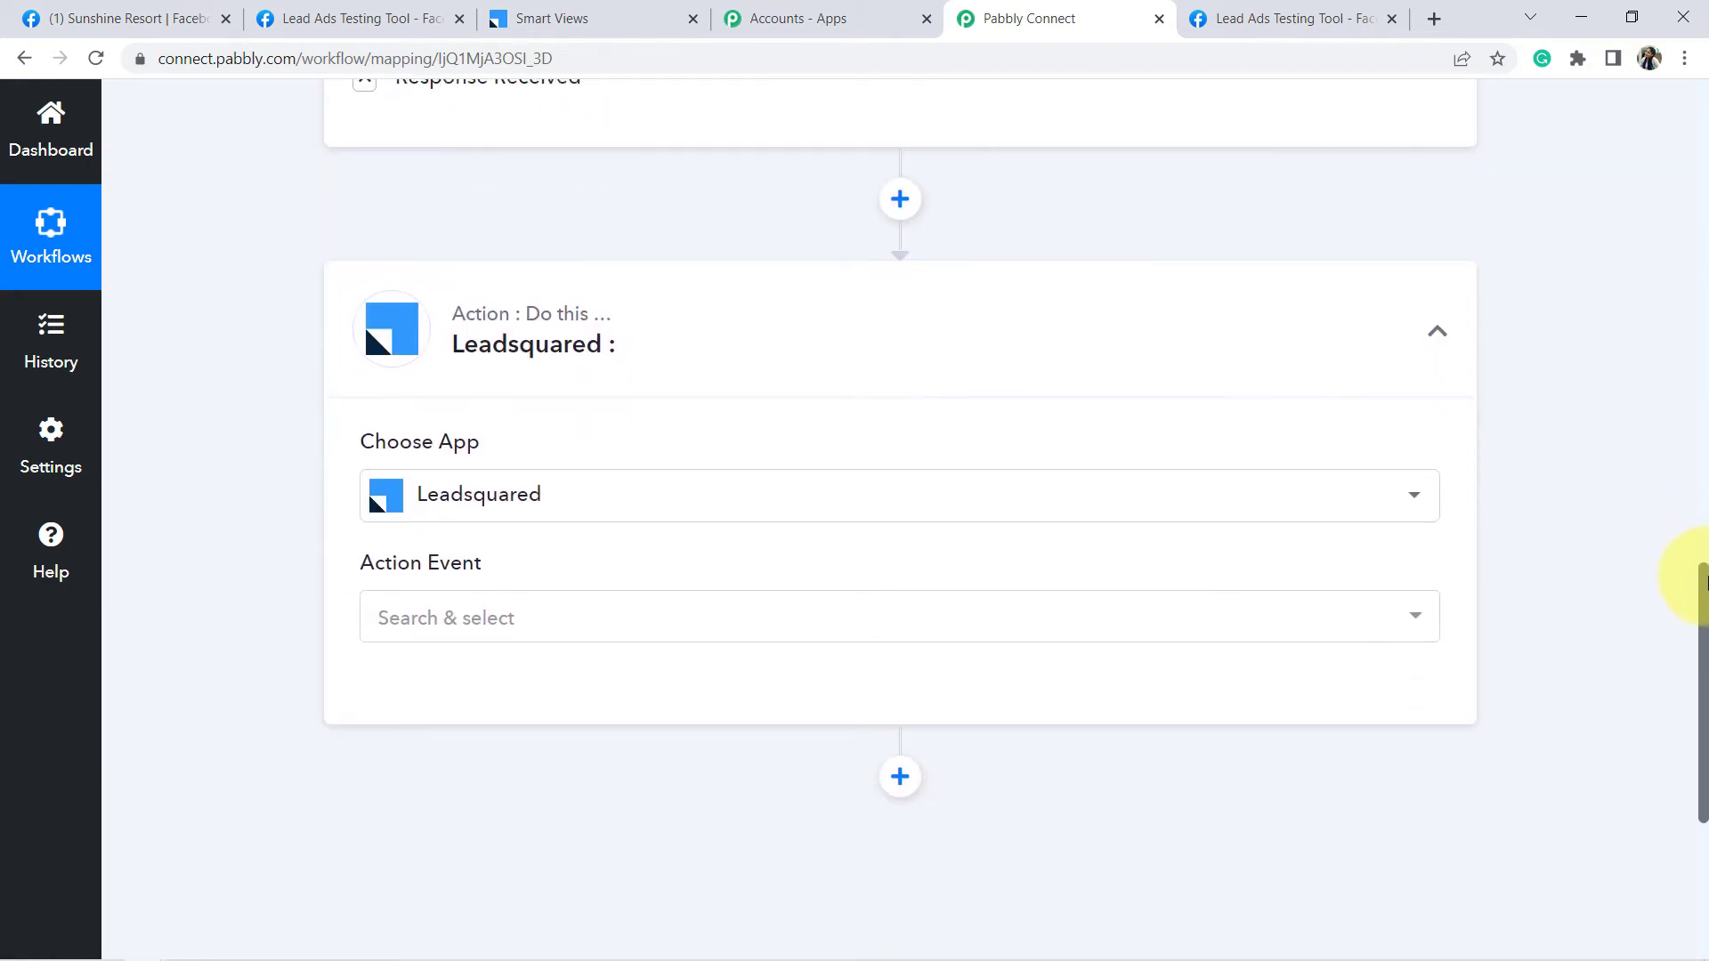
left_click(435, 592)
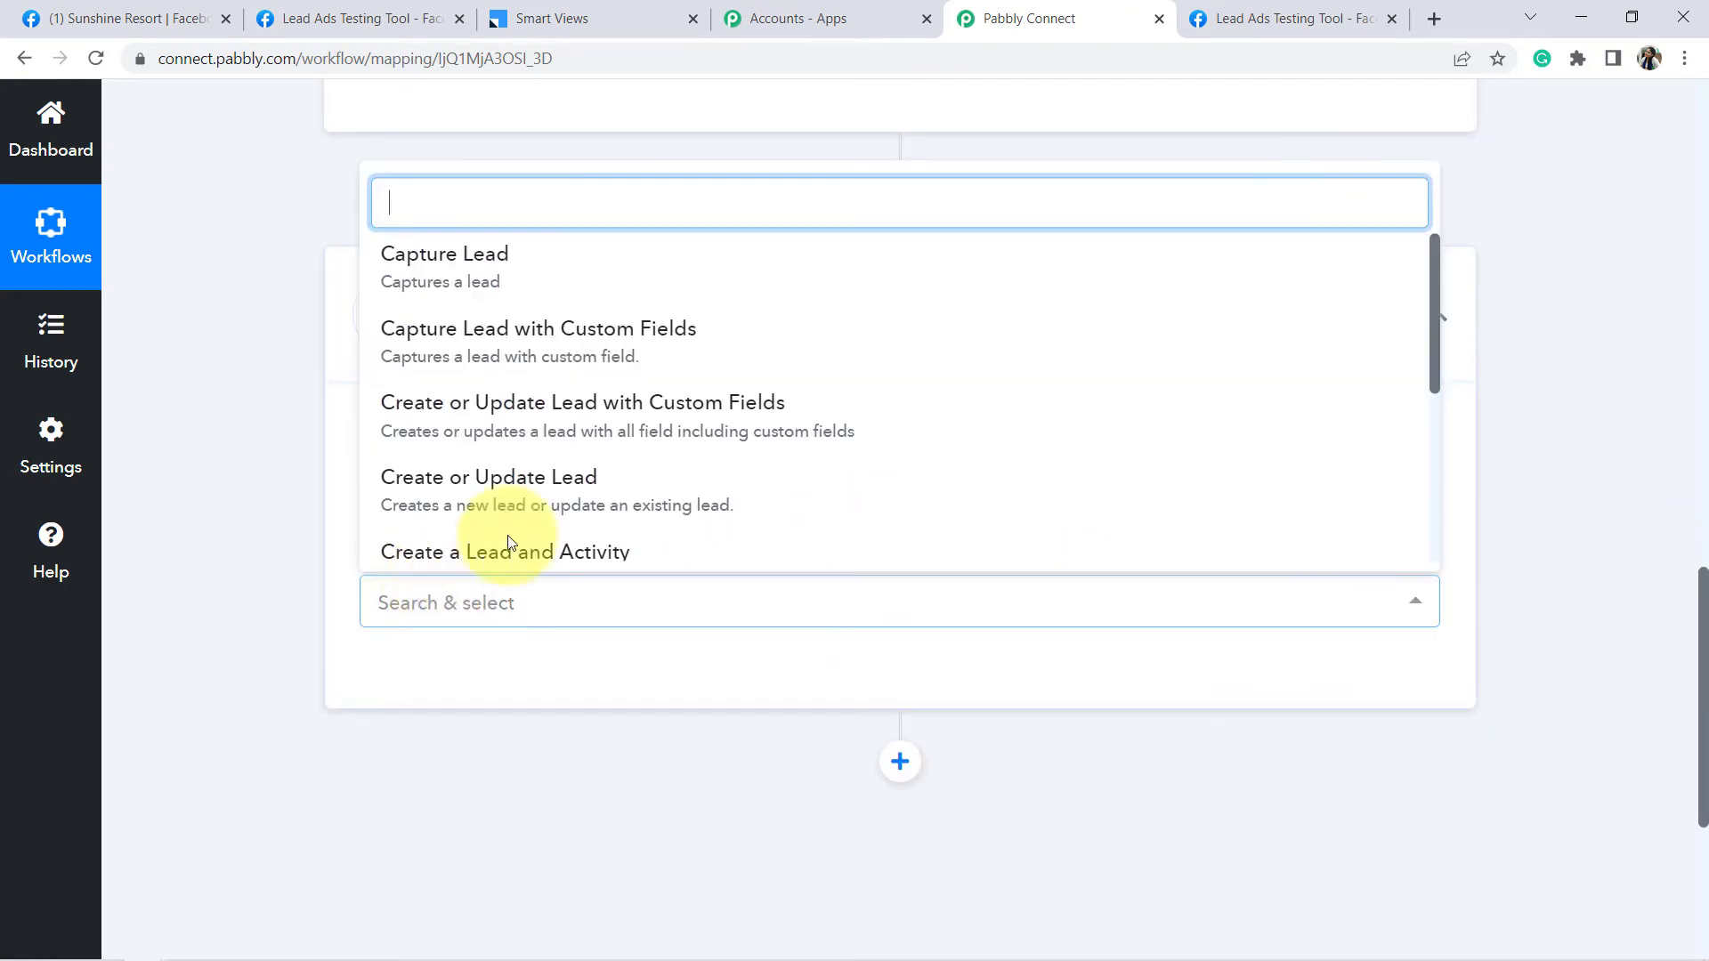
left_click(571, 265)
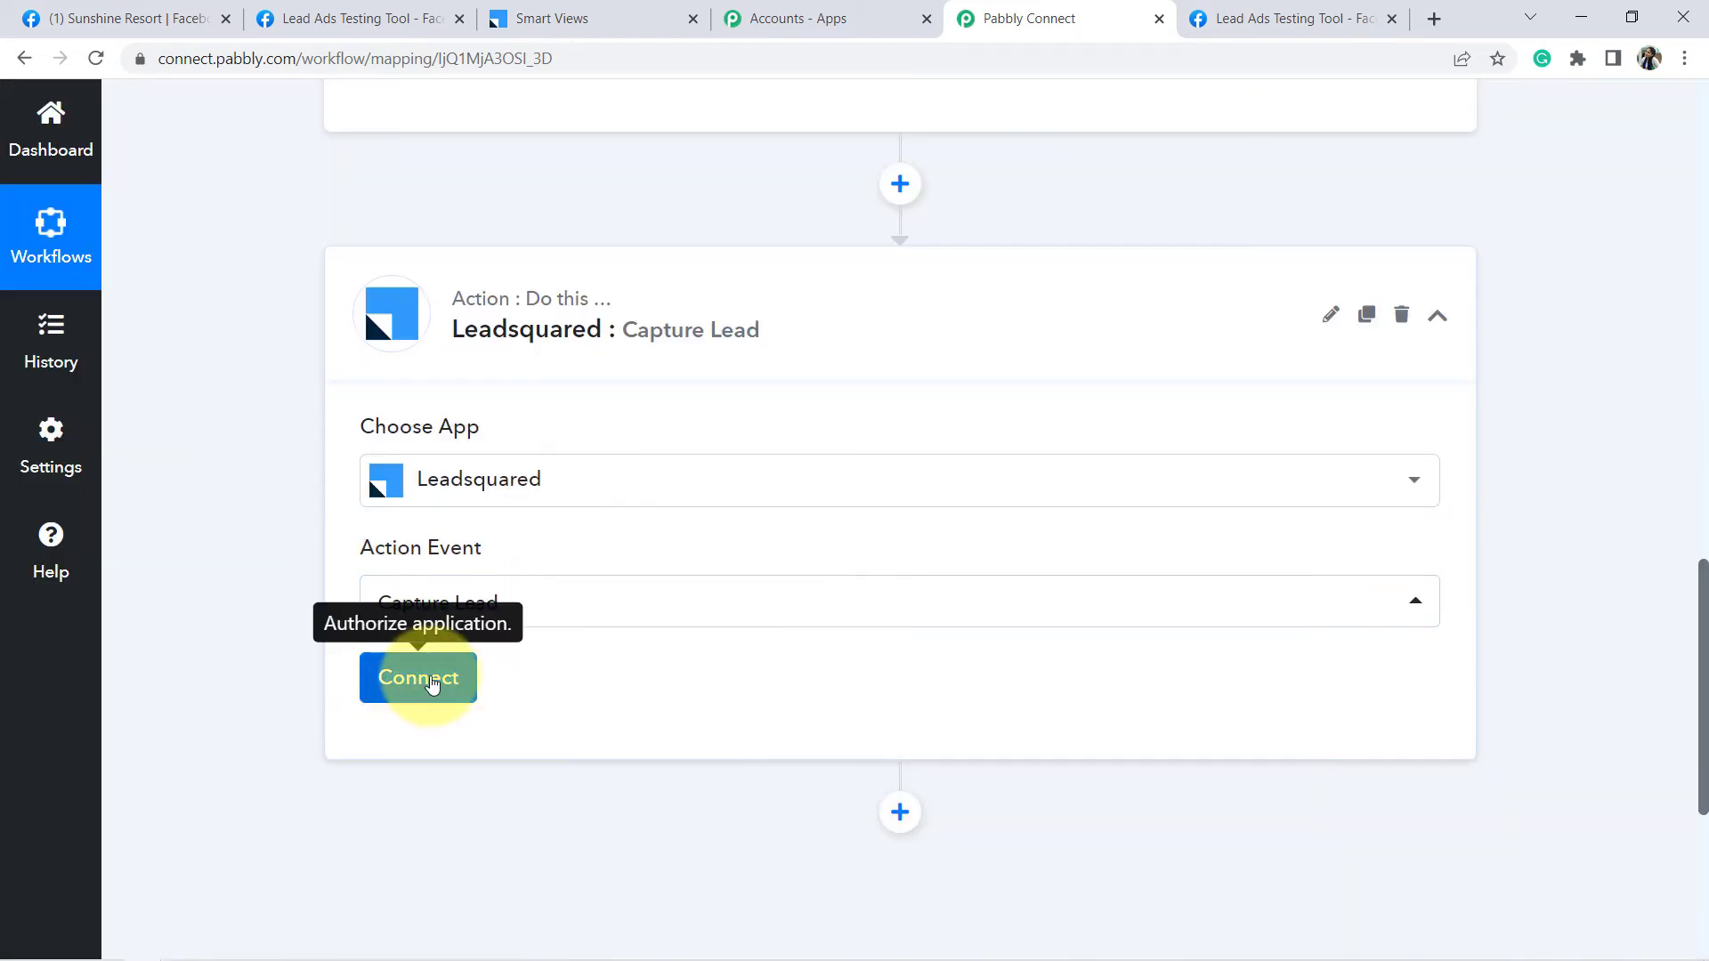
left_click(403, 694)
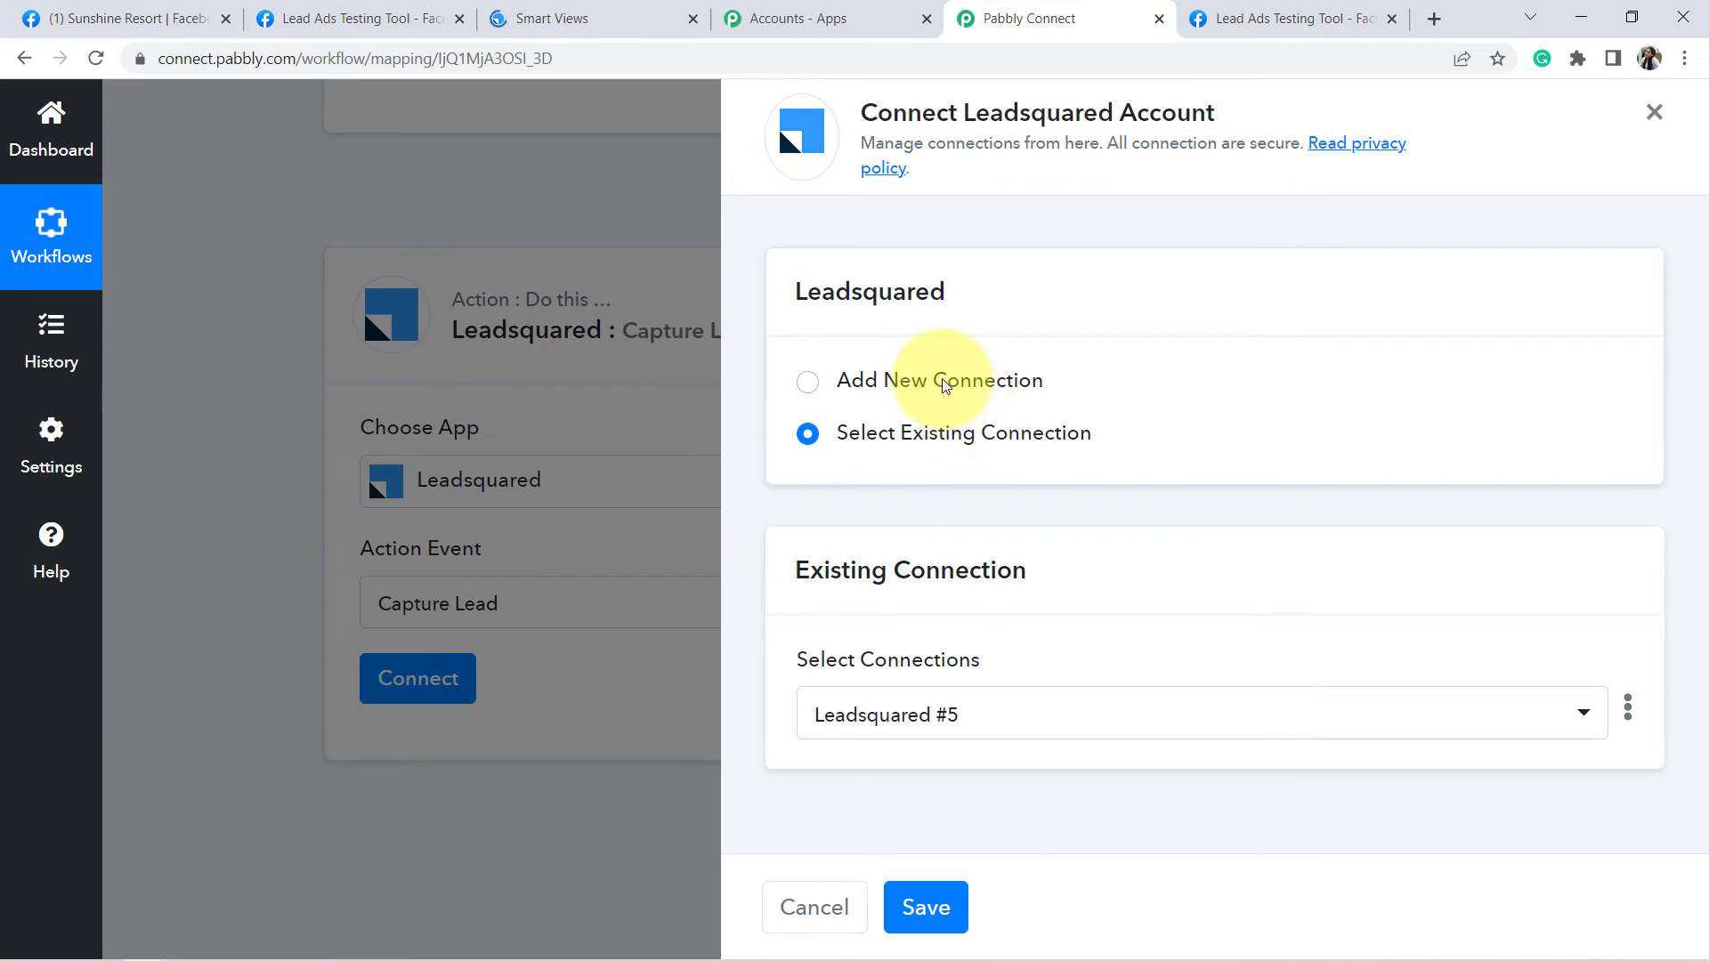
- Add the new connection Leadsquared #6 and read where to find the Access Key, Secret Key and API Host
left_click(944, 385)
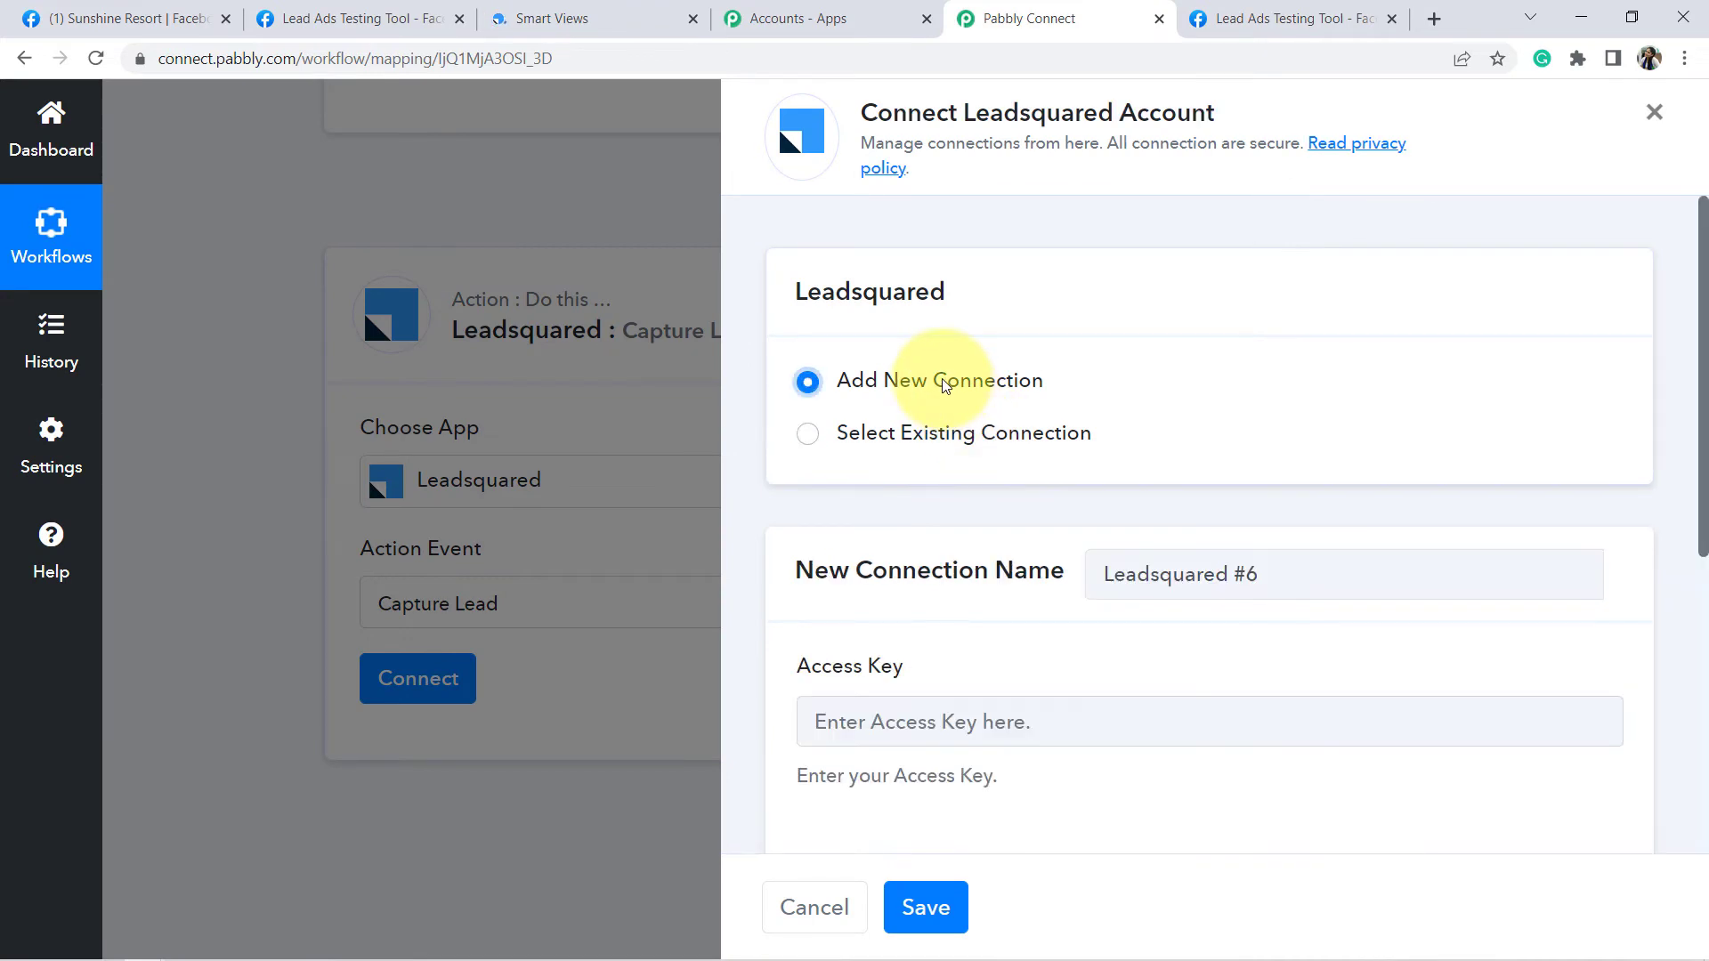
left_click_drag(1703, 258, 1703, 460)
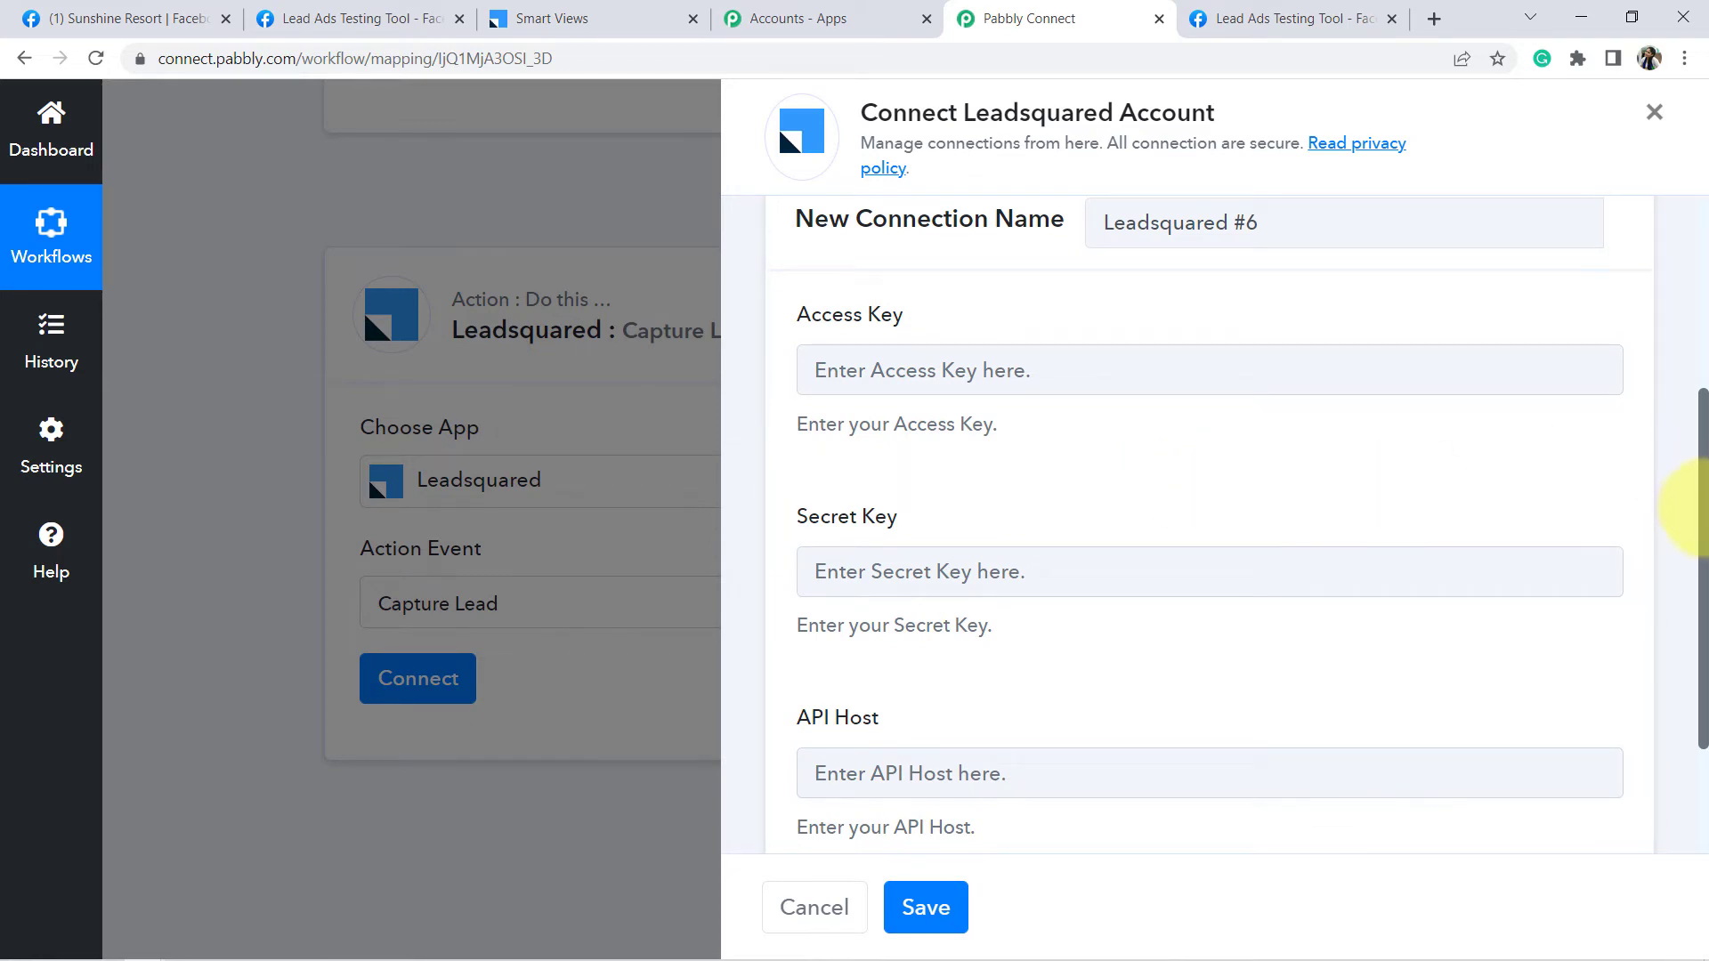
left_click_drag(1703, 523, 1703, 634)
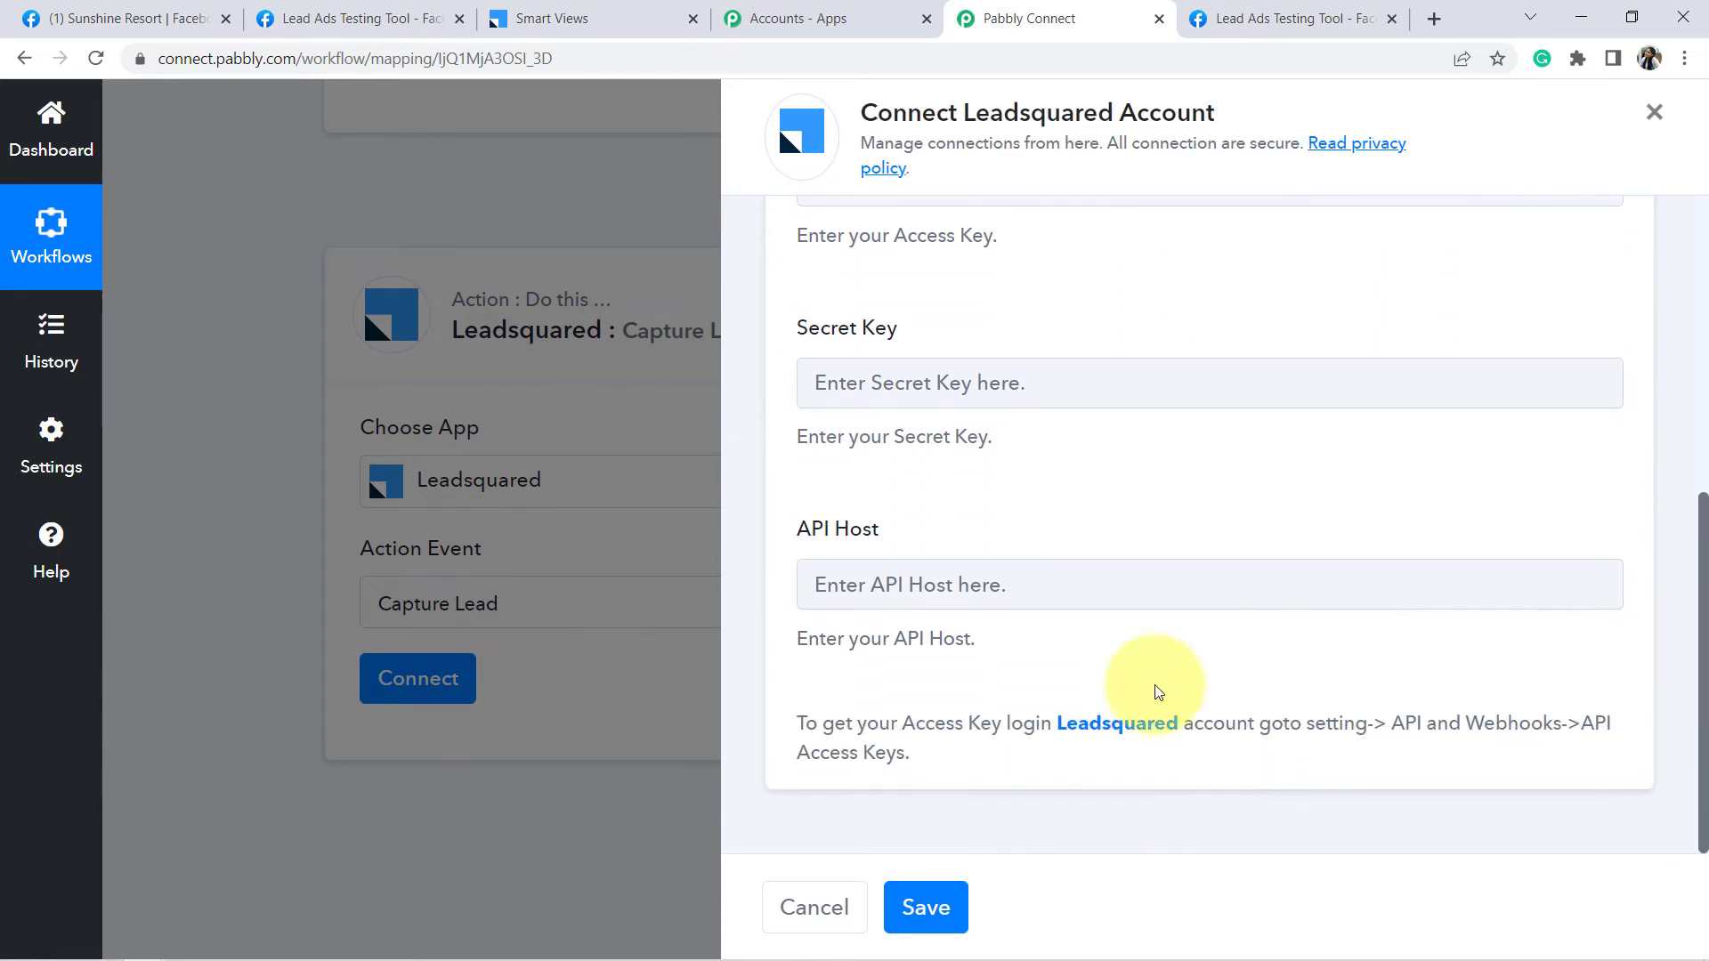
left_click_drag(815, 724, 945, 724)
left_click(1024, 727)
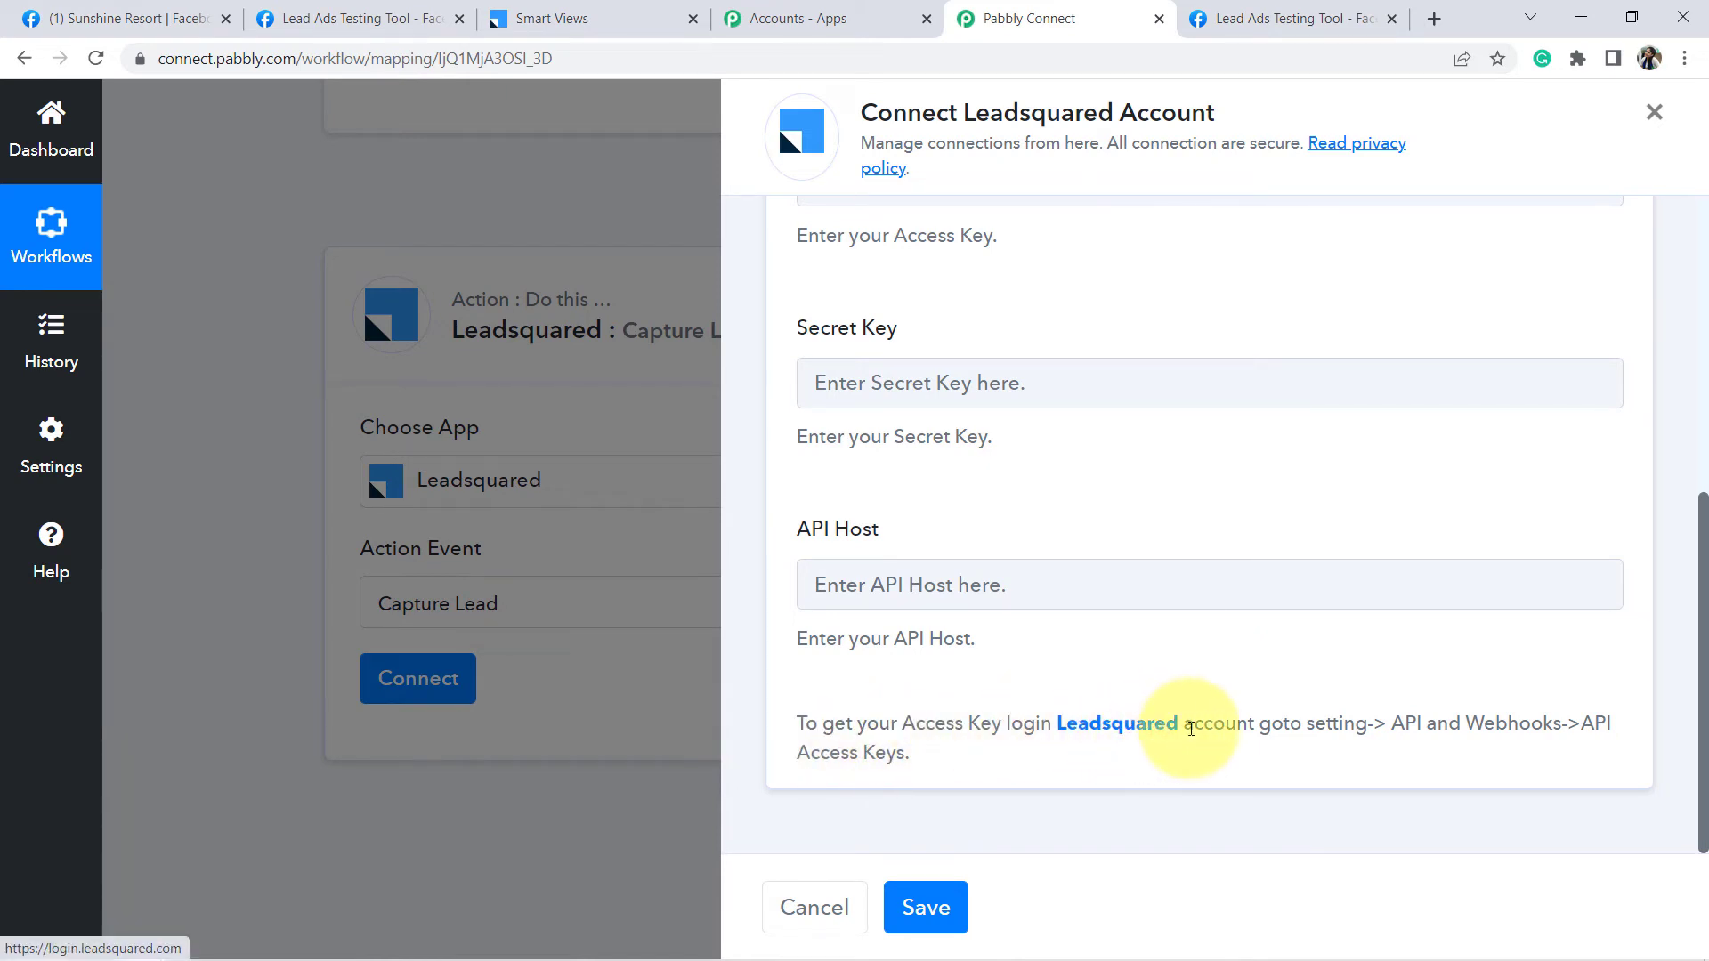
left_click_drag(1407, 729, 1596, 726)
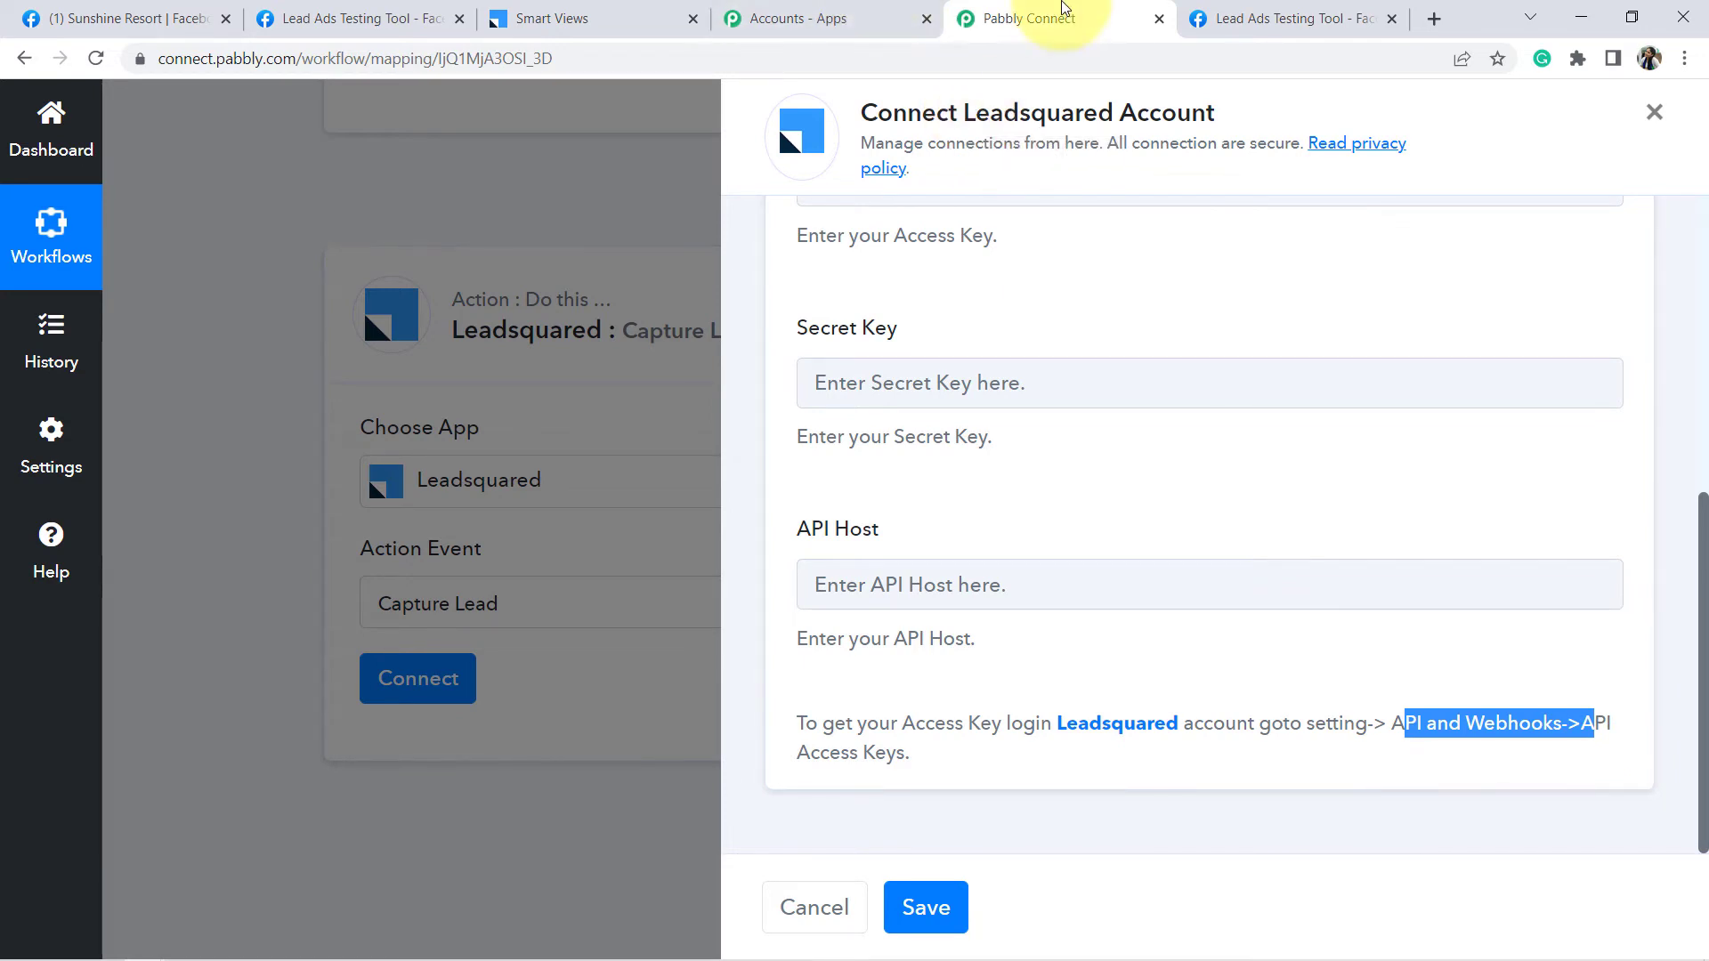
left_click(599, 10)
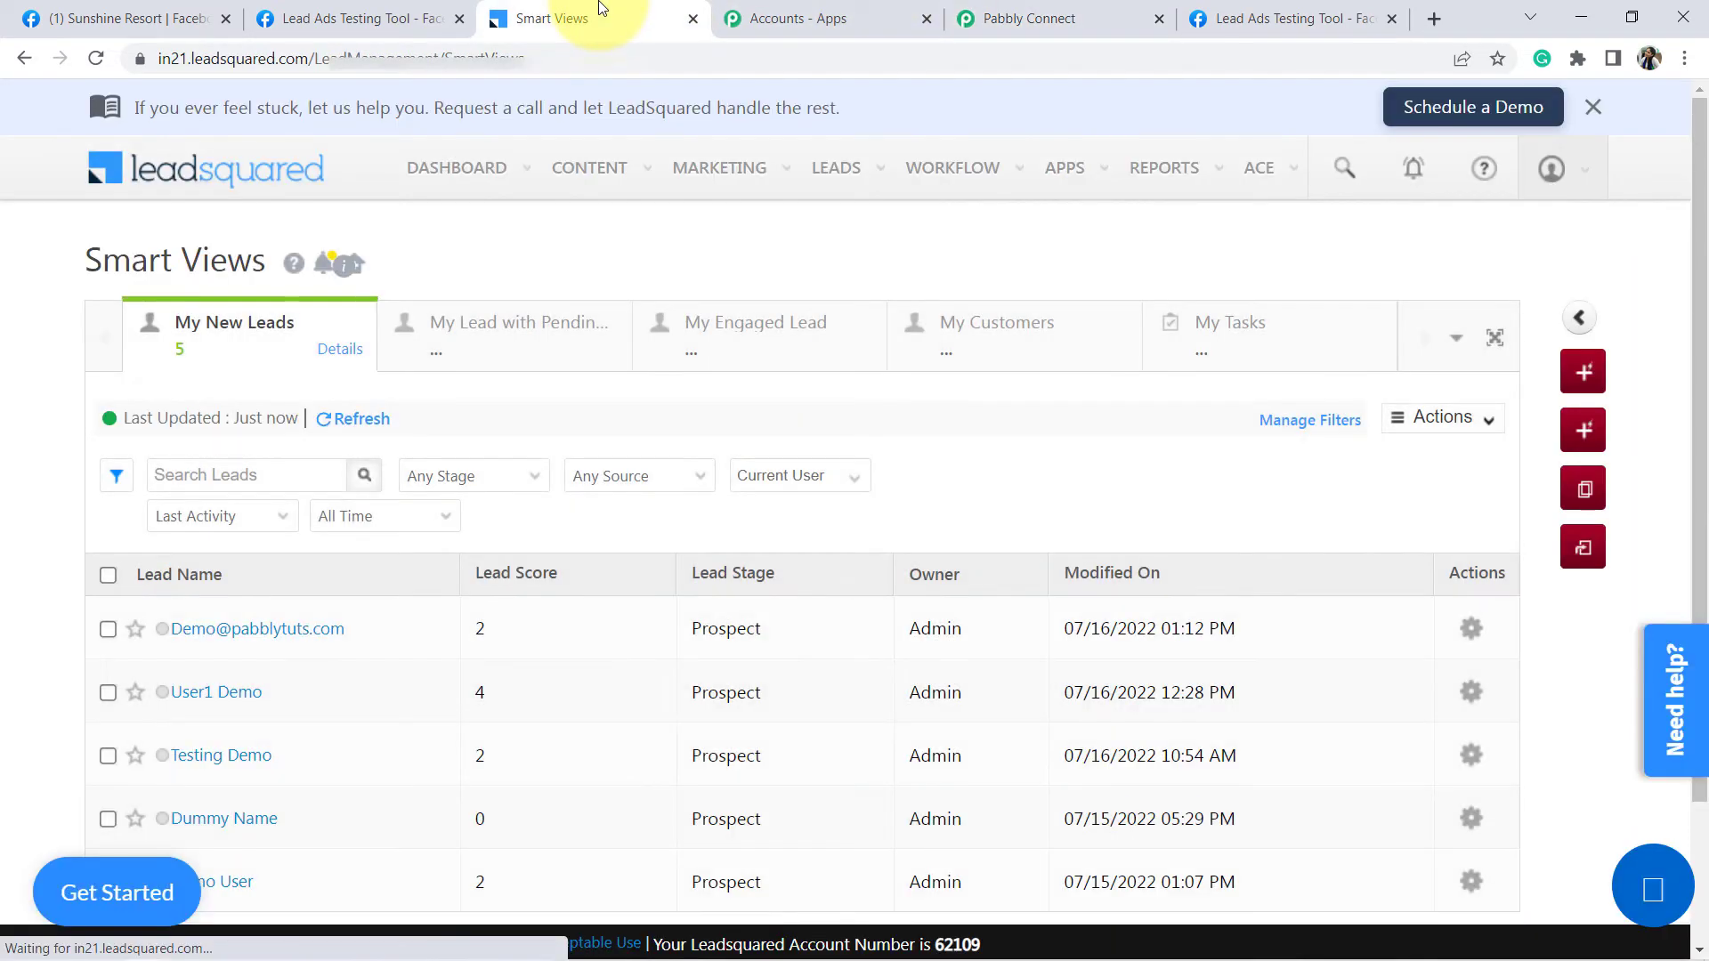
- Copy the API host URL from LeadSquared's Settings > API and Webhooks > API Access Keys page
left_click(1567, 160)
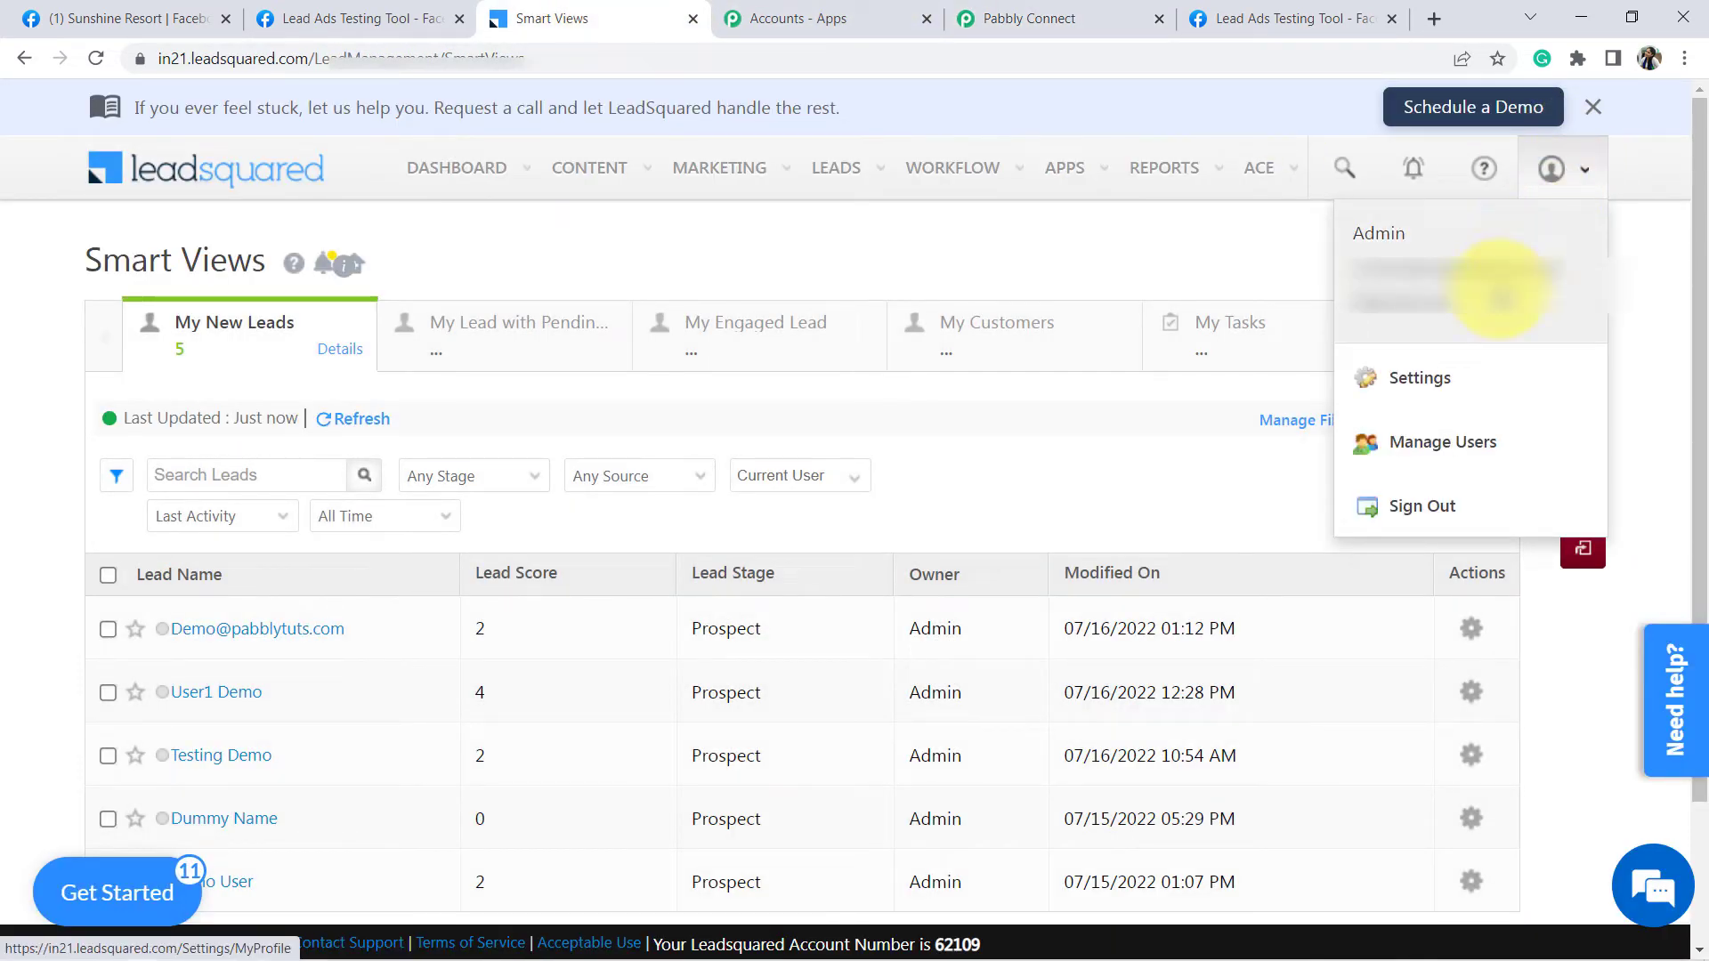
left_click(1424, 378)
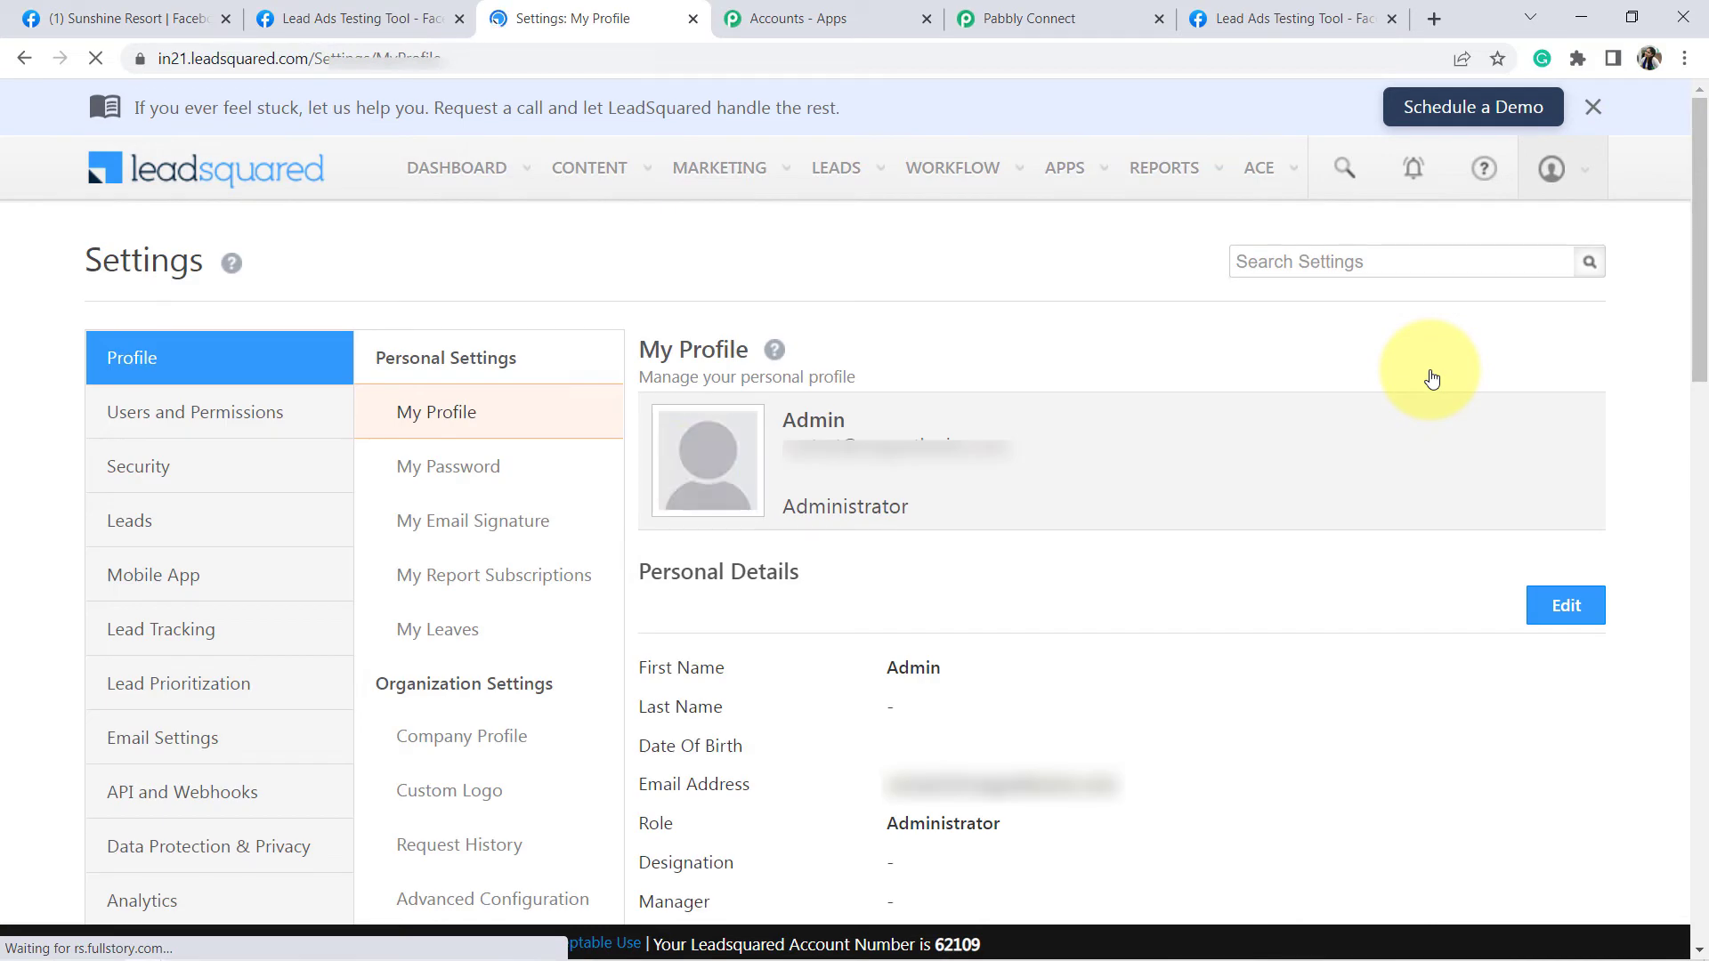
left_click(155, 795)
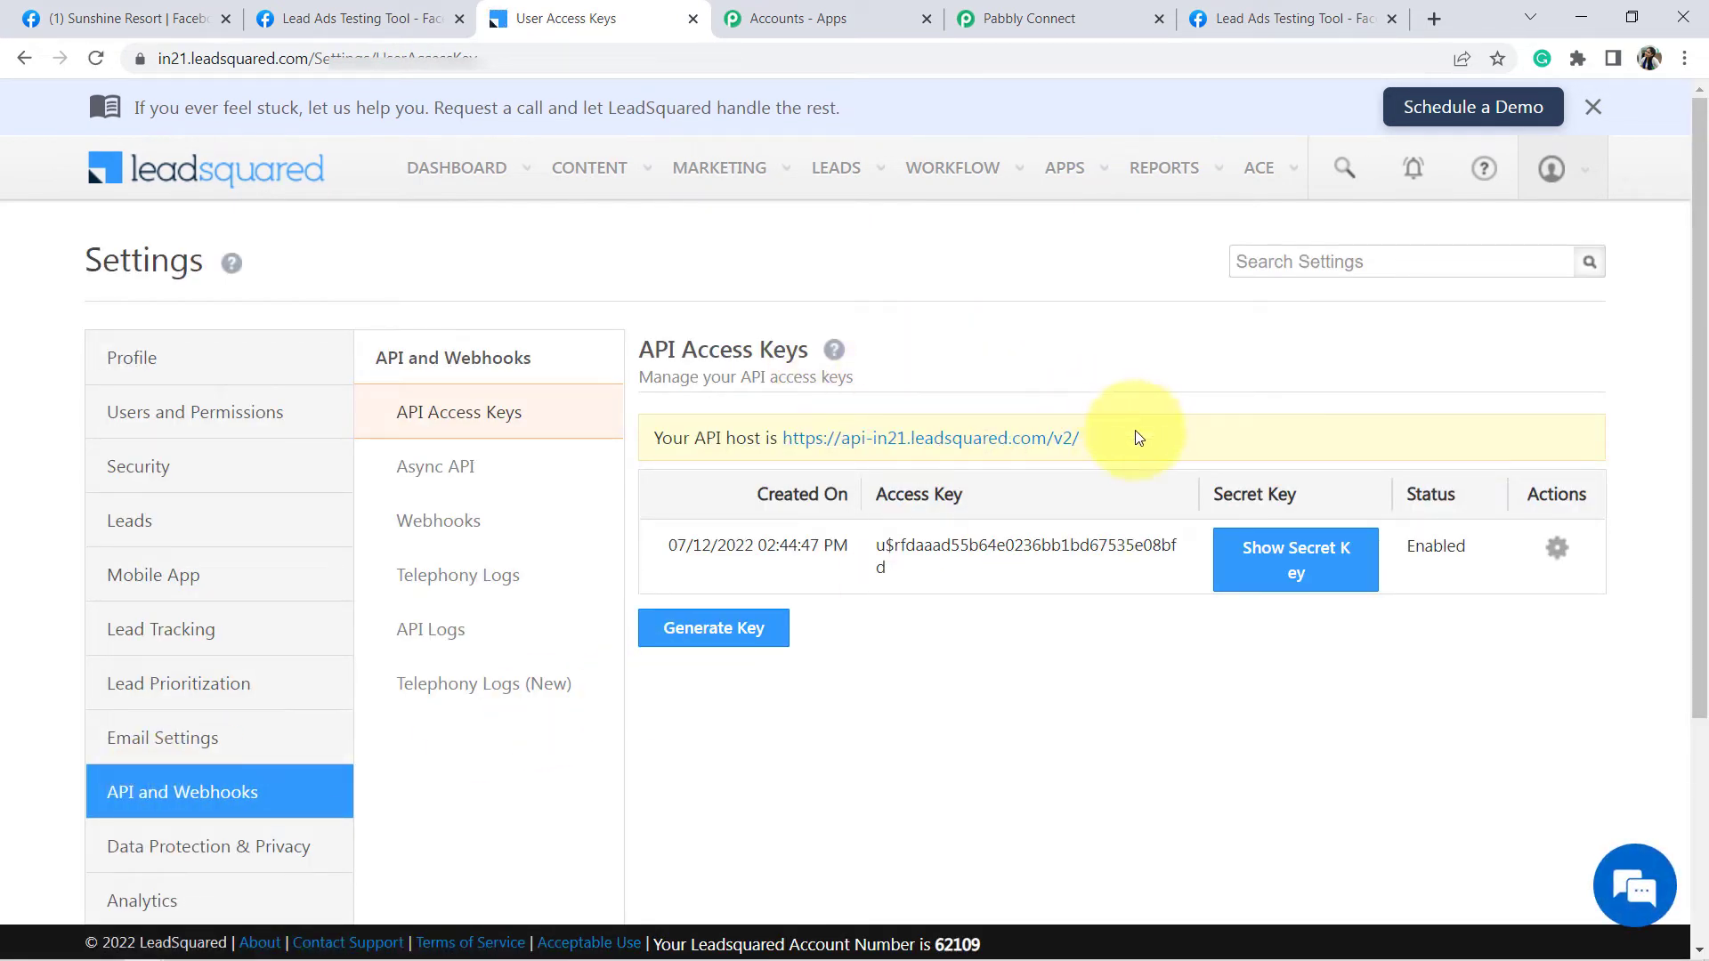
left_click_drag(1087, 440, 780, 451)
key("ctrl+c")
left_click_drag(1024, 18, 845, 22)
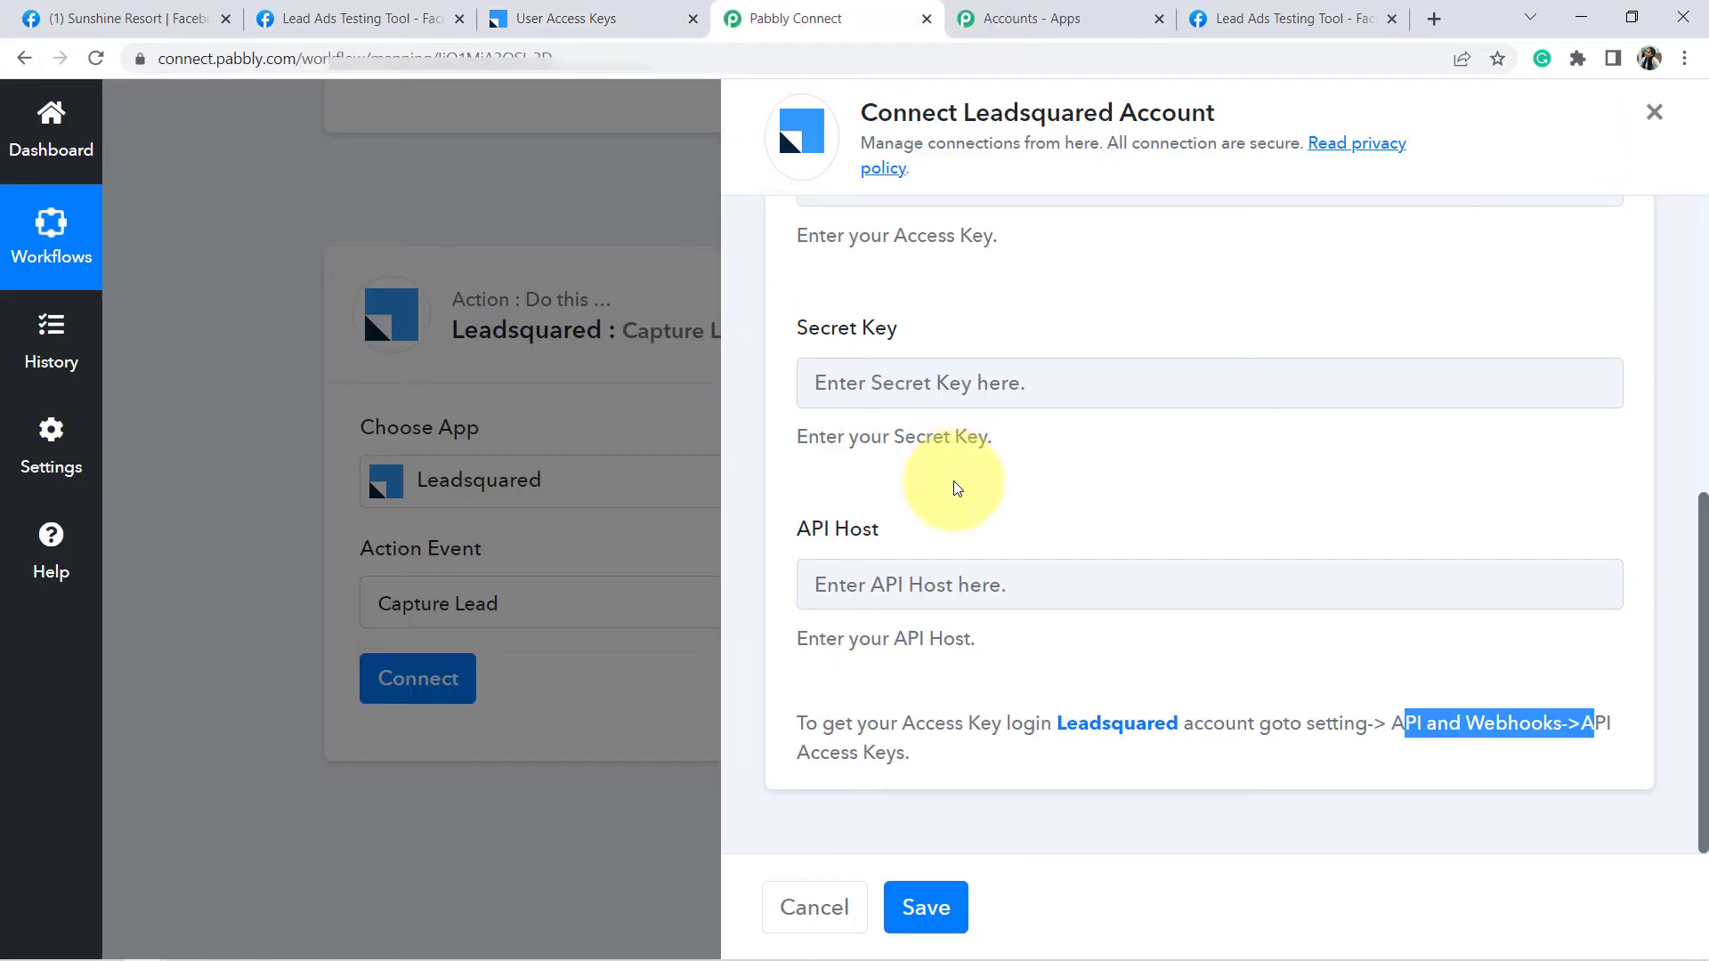
- Paste the API host, then copy LeadSquared's secret key into the Secret Key field
left_click(904, 585)
key("ctrl+v")
left_click(853, 381)
left_click(602, 9)
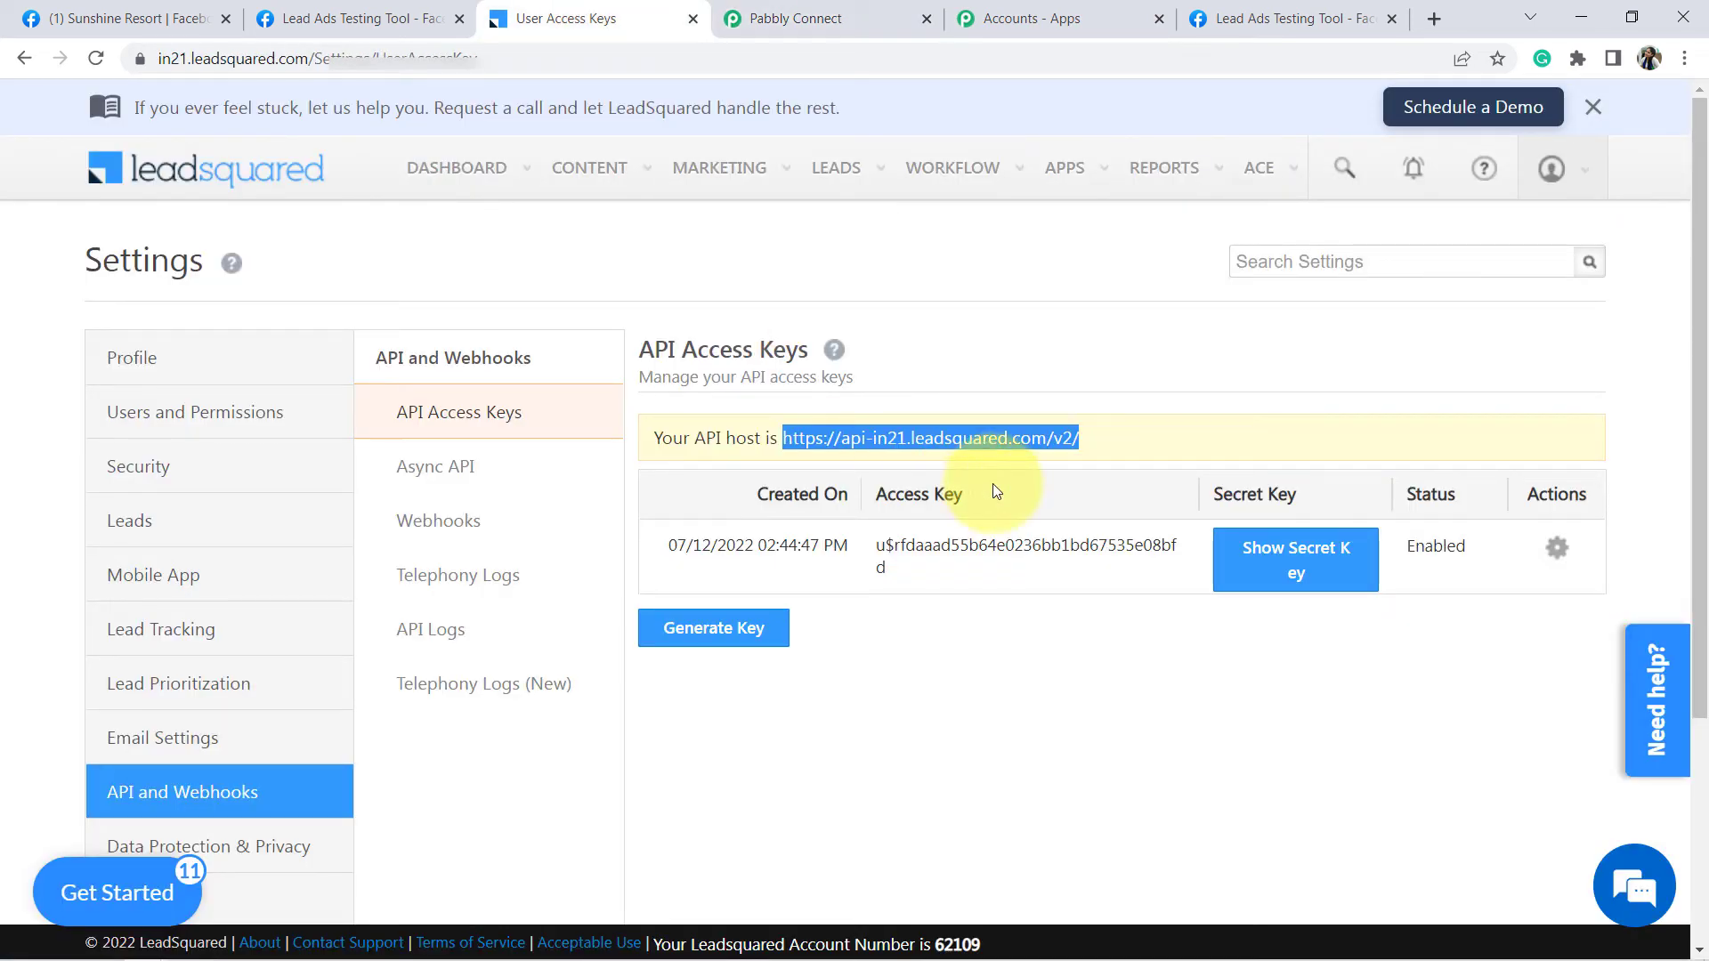
left_click(1277, 559)
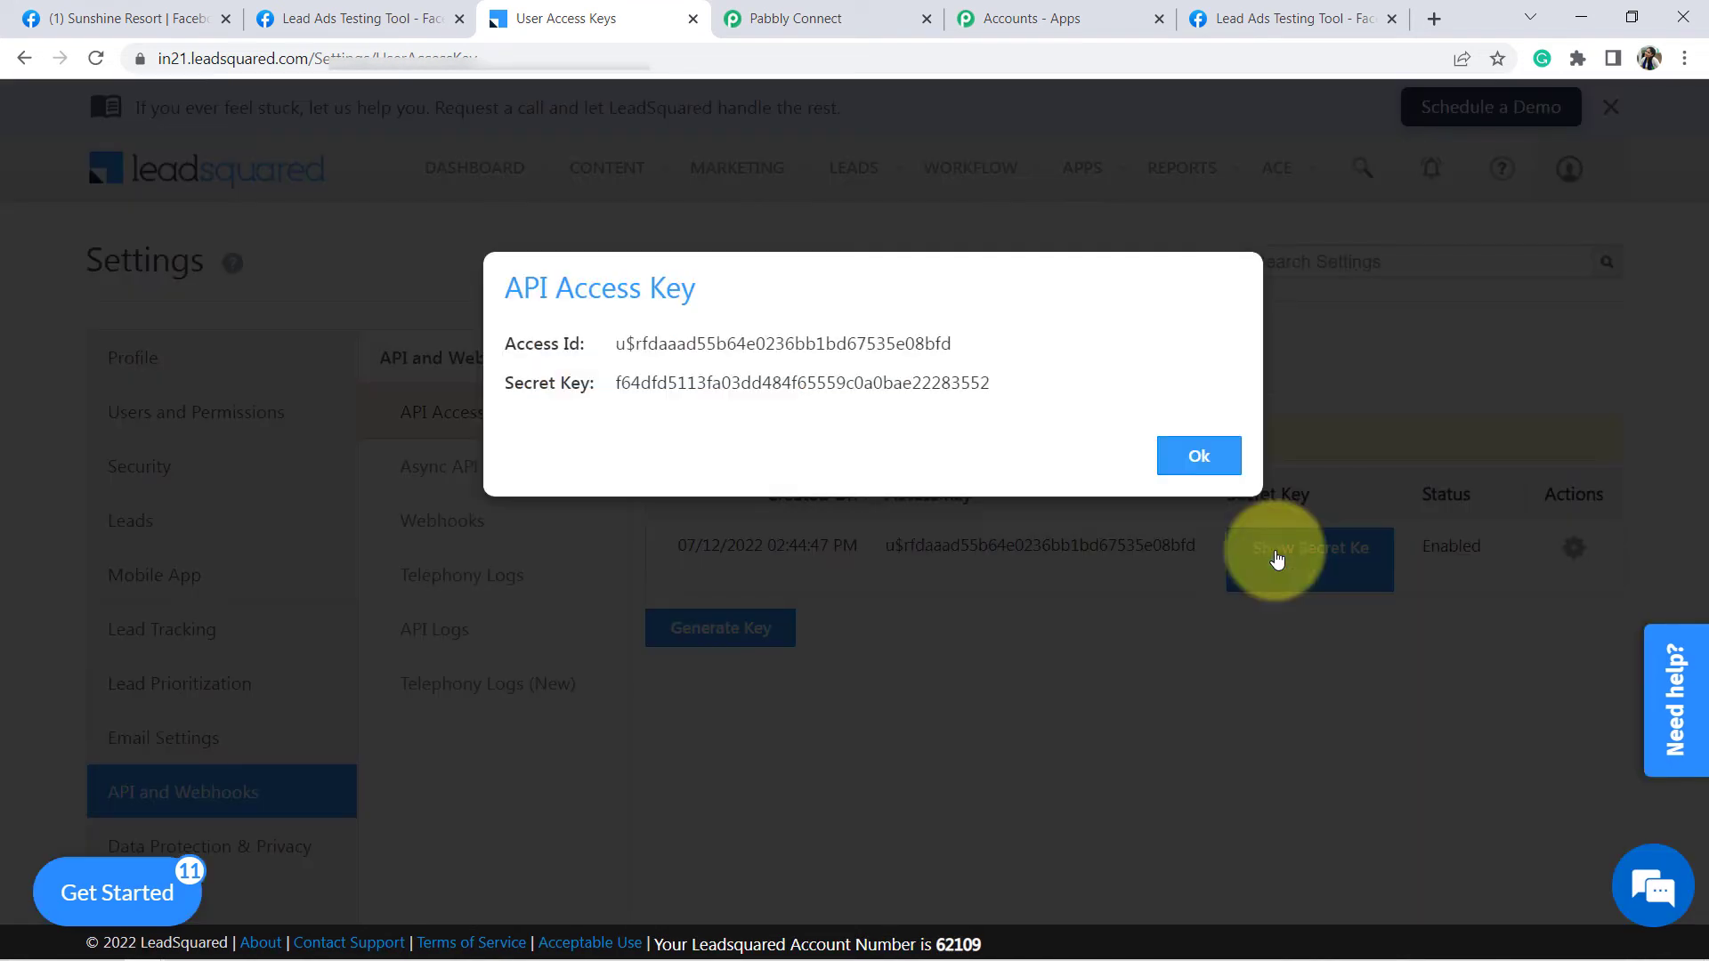
double_click(634, 385)
key("ctrl+c")
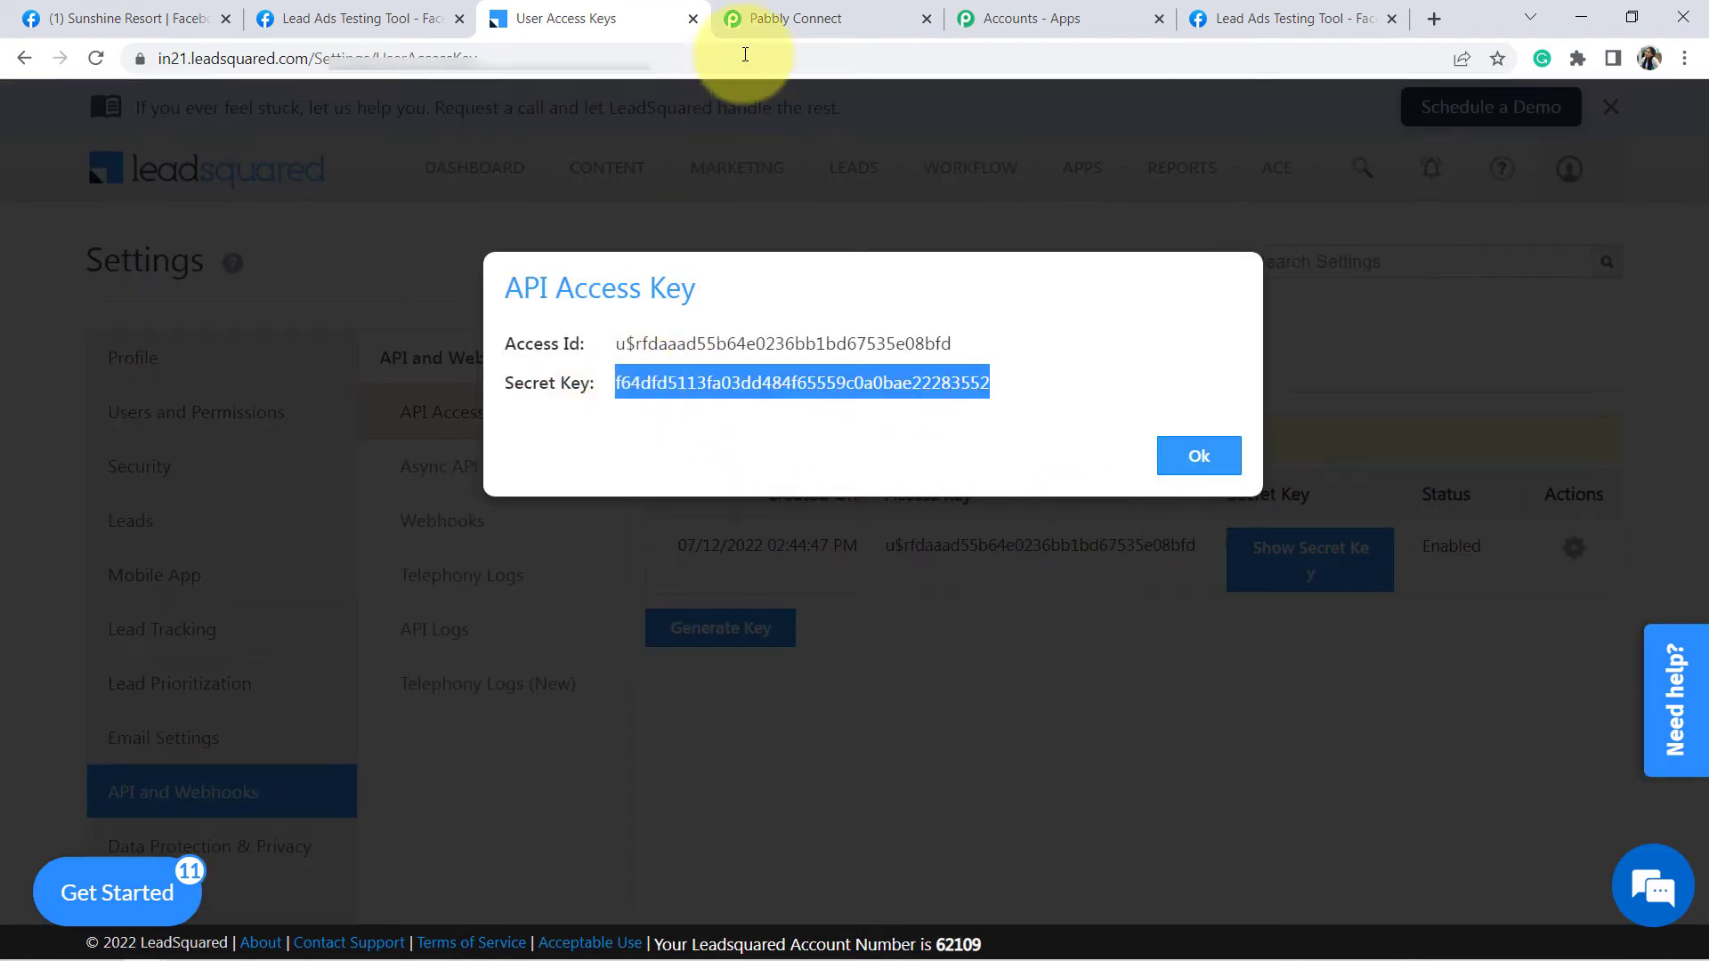
left_click(738, 18)
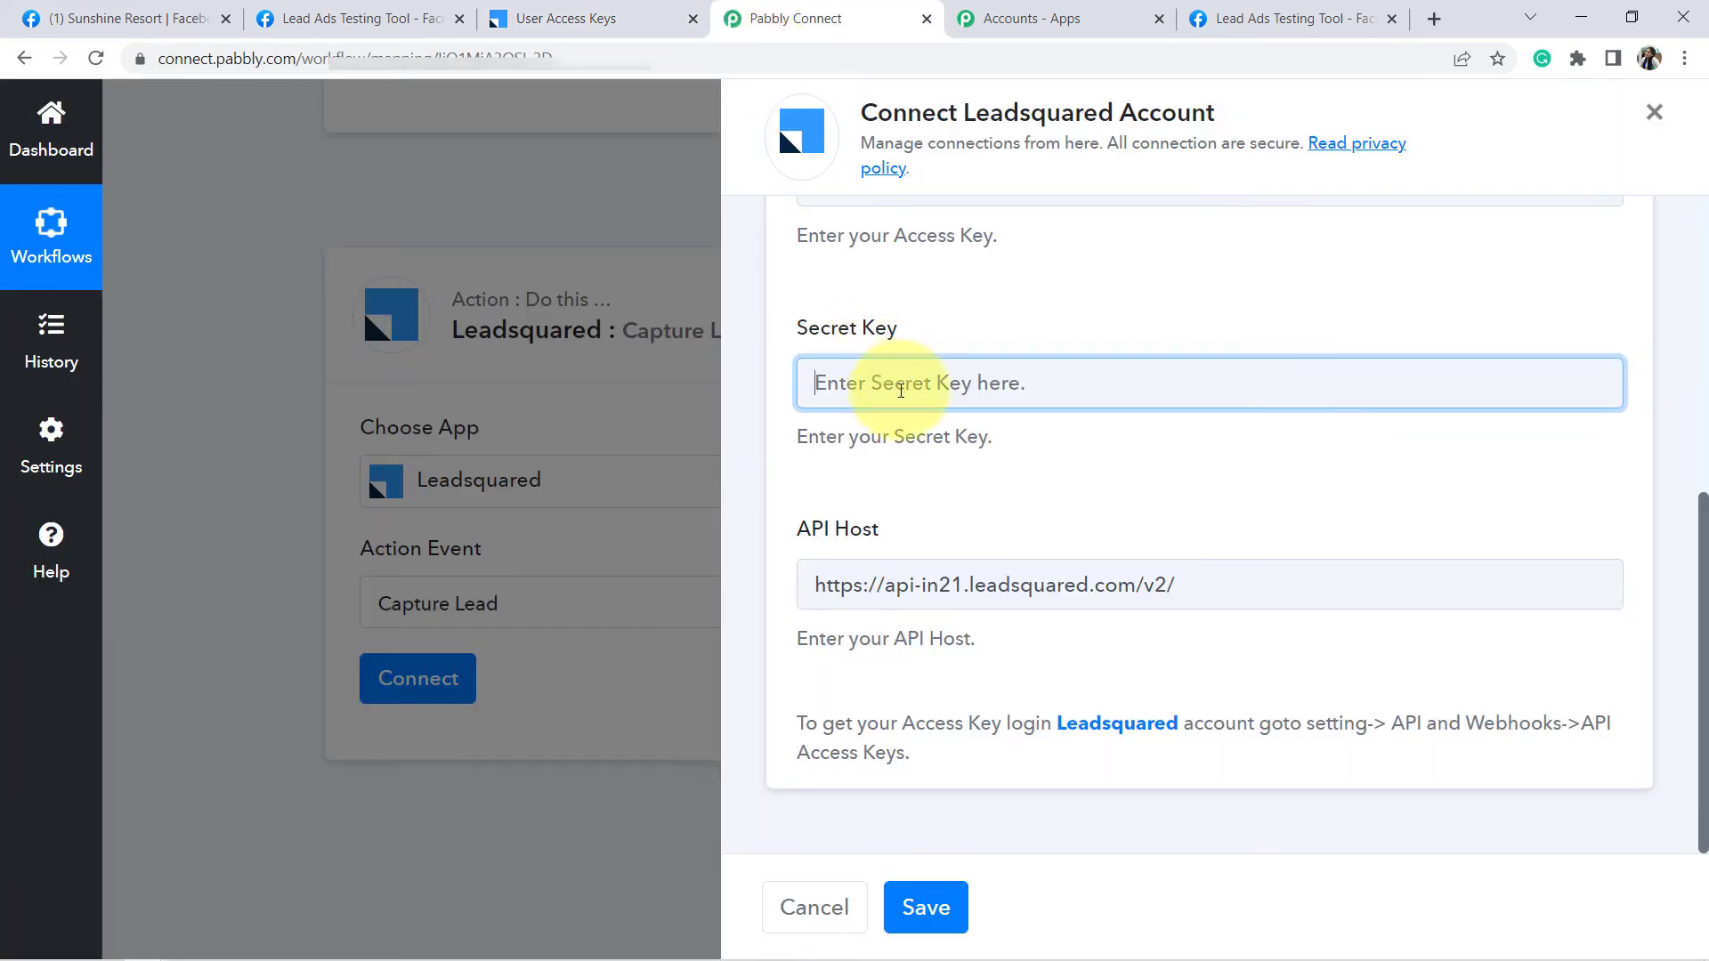
key("ctrl+v")
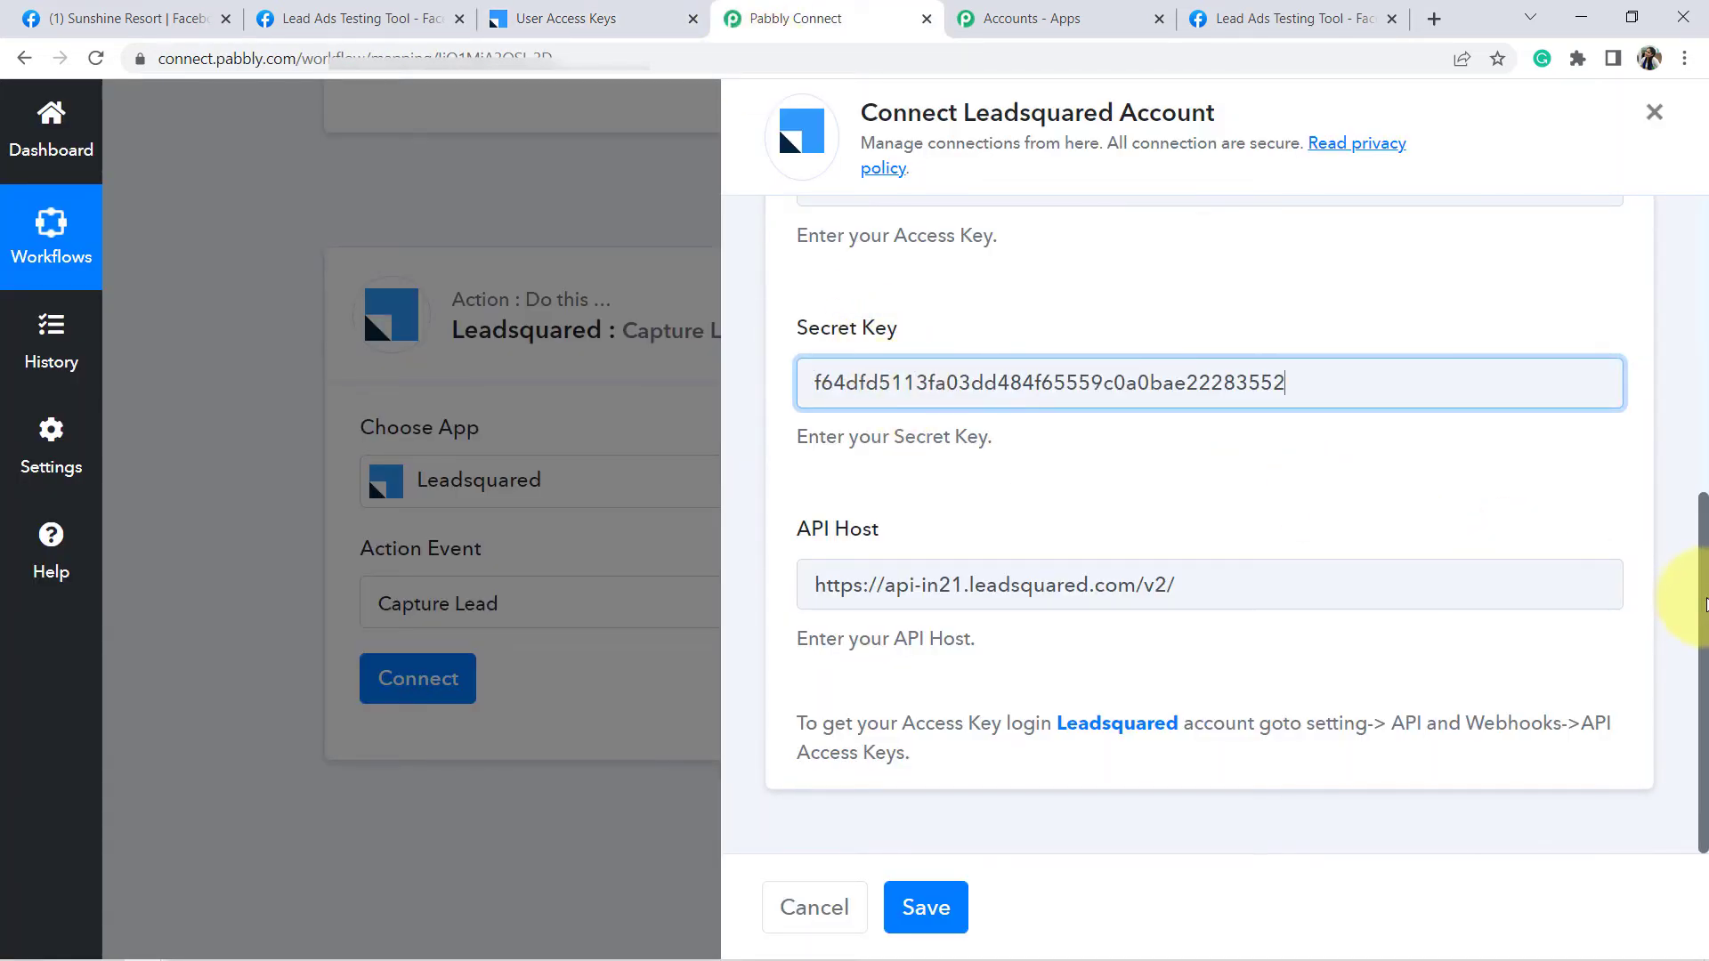
- Copy the LeadSquared access key into the Access Key field and save the connection
left_click_drag(1700, 446, 1700, 365)
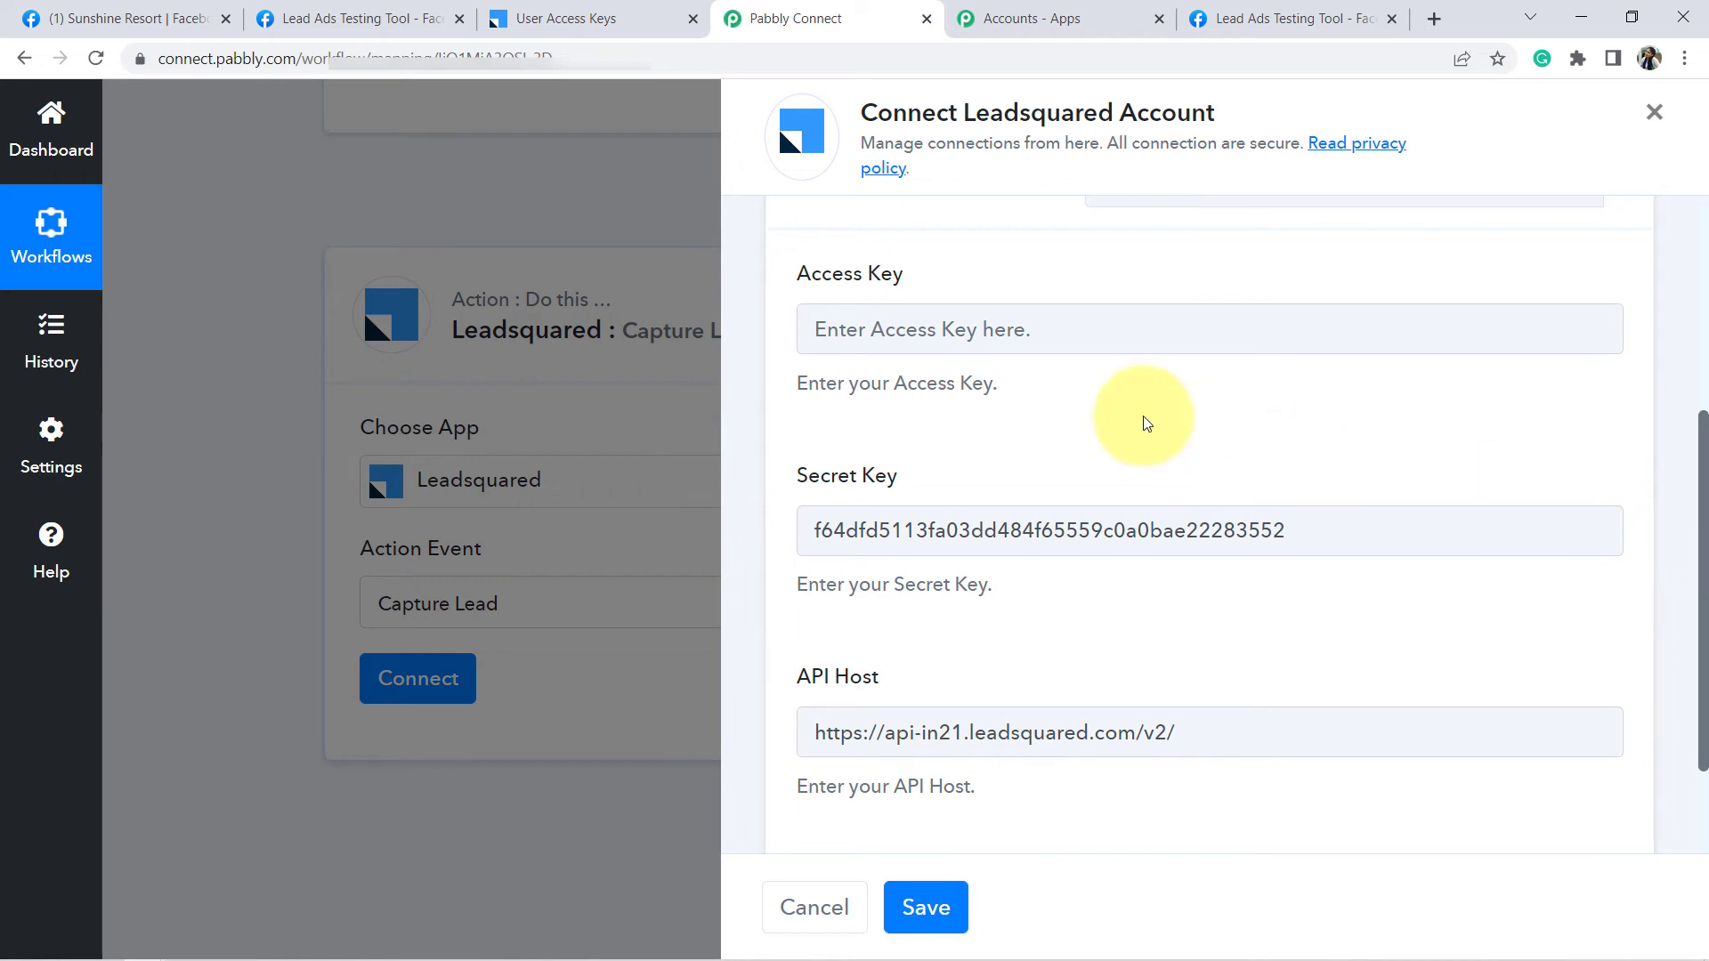
left_click(559, 21)
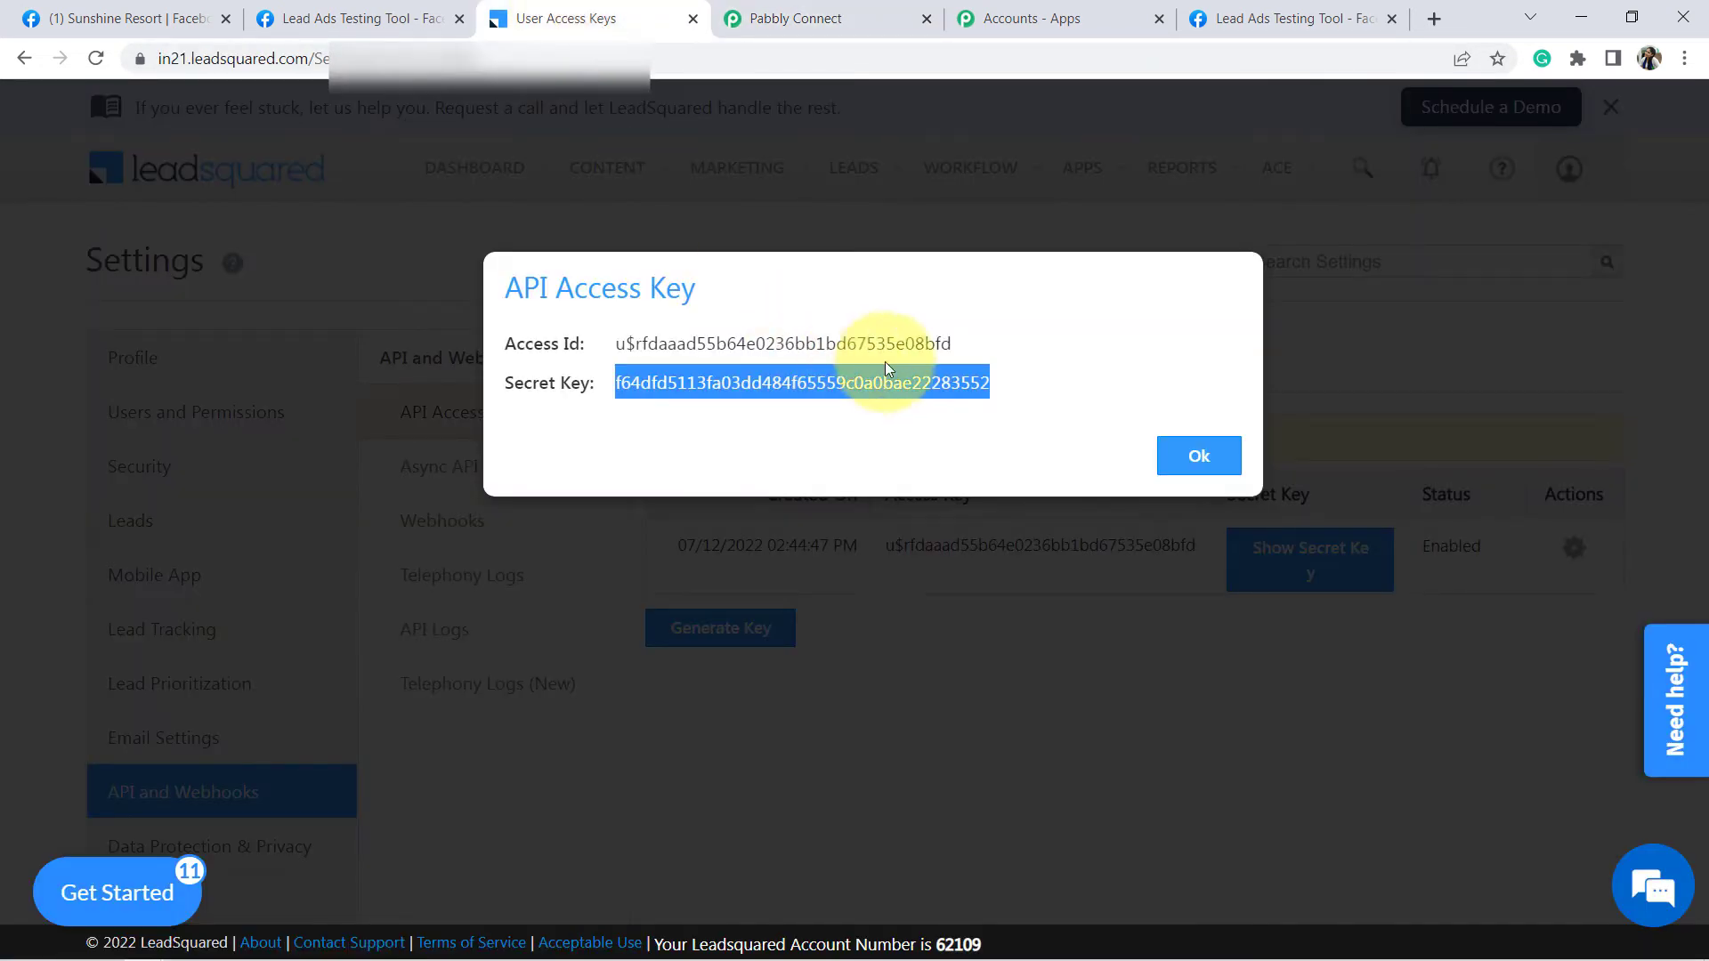
double_click(980, 548)
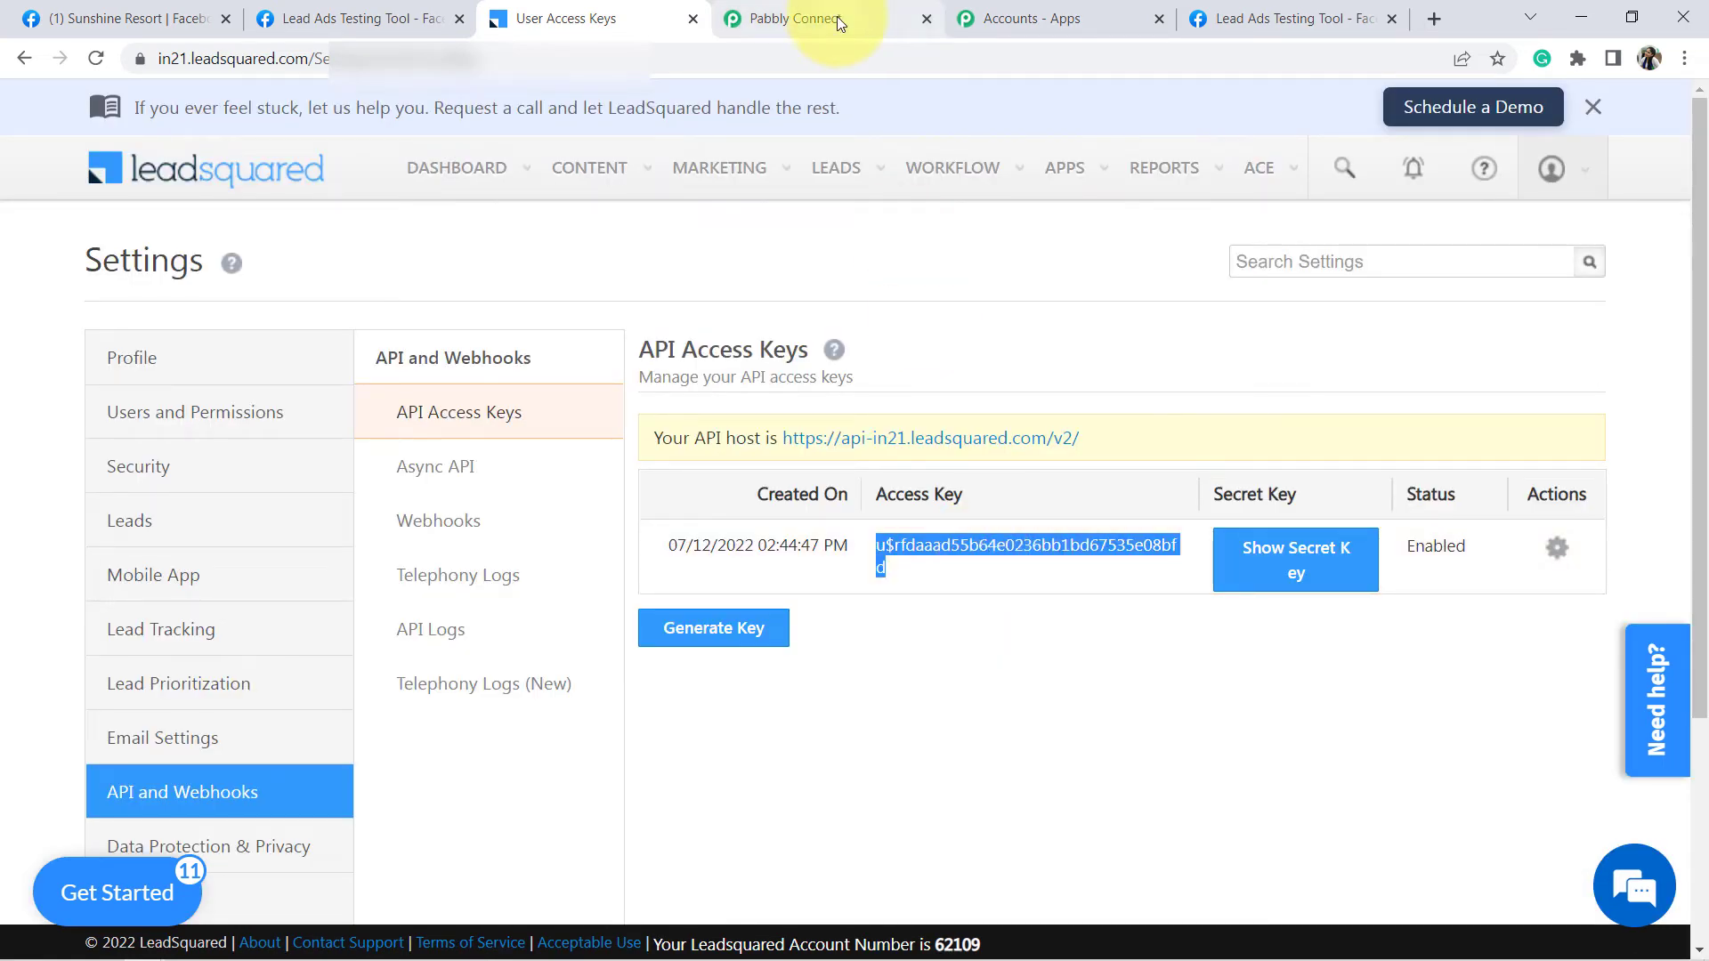
left_click(804, 32)
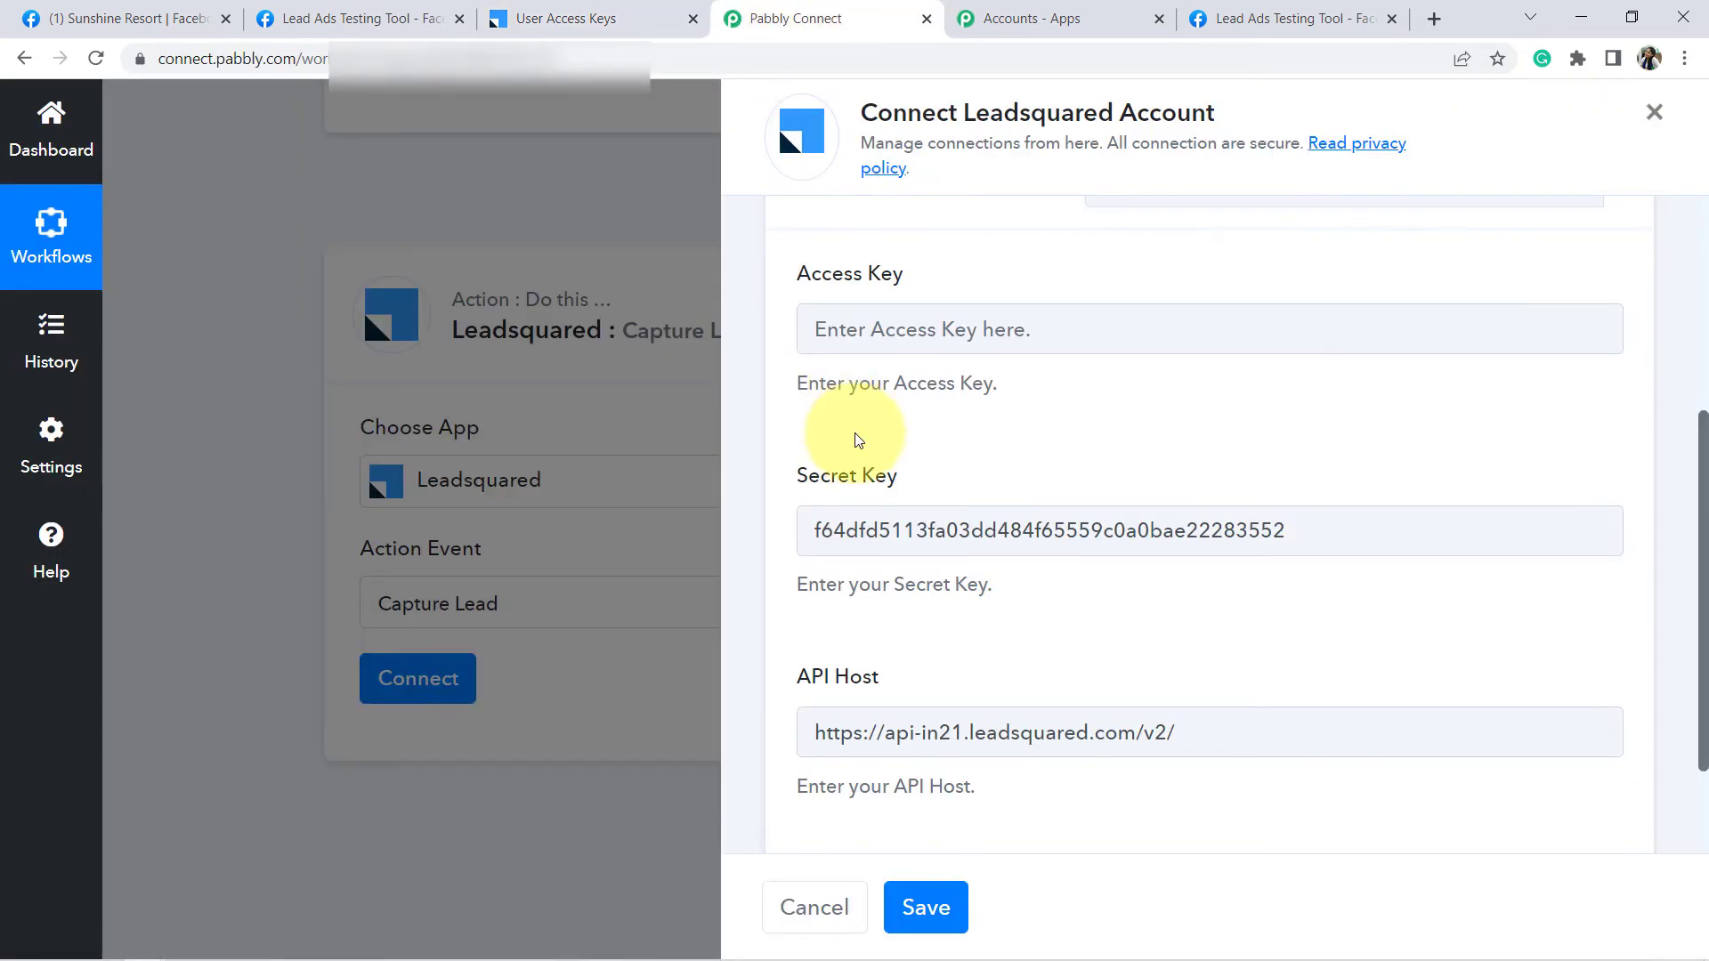
left_click(1072, 316)
key("ctrl+v")
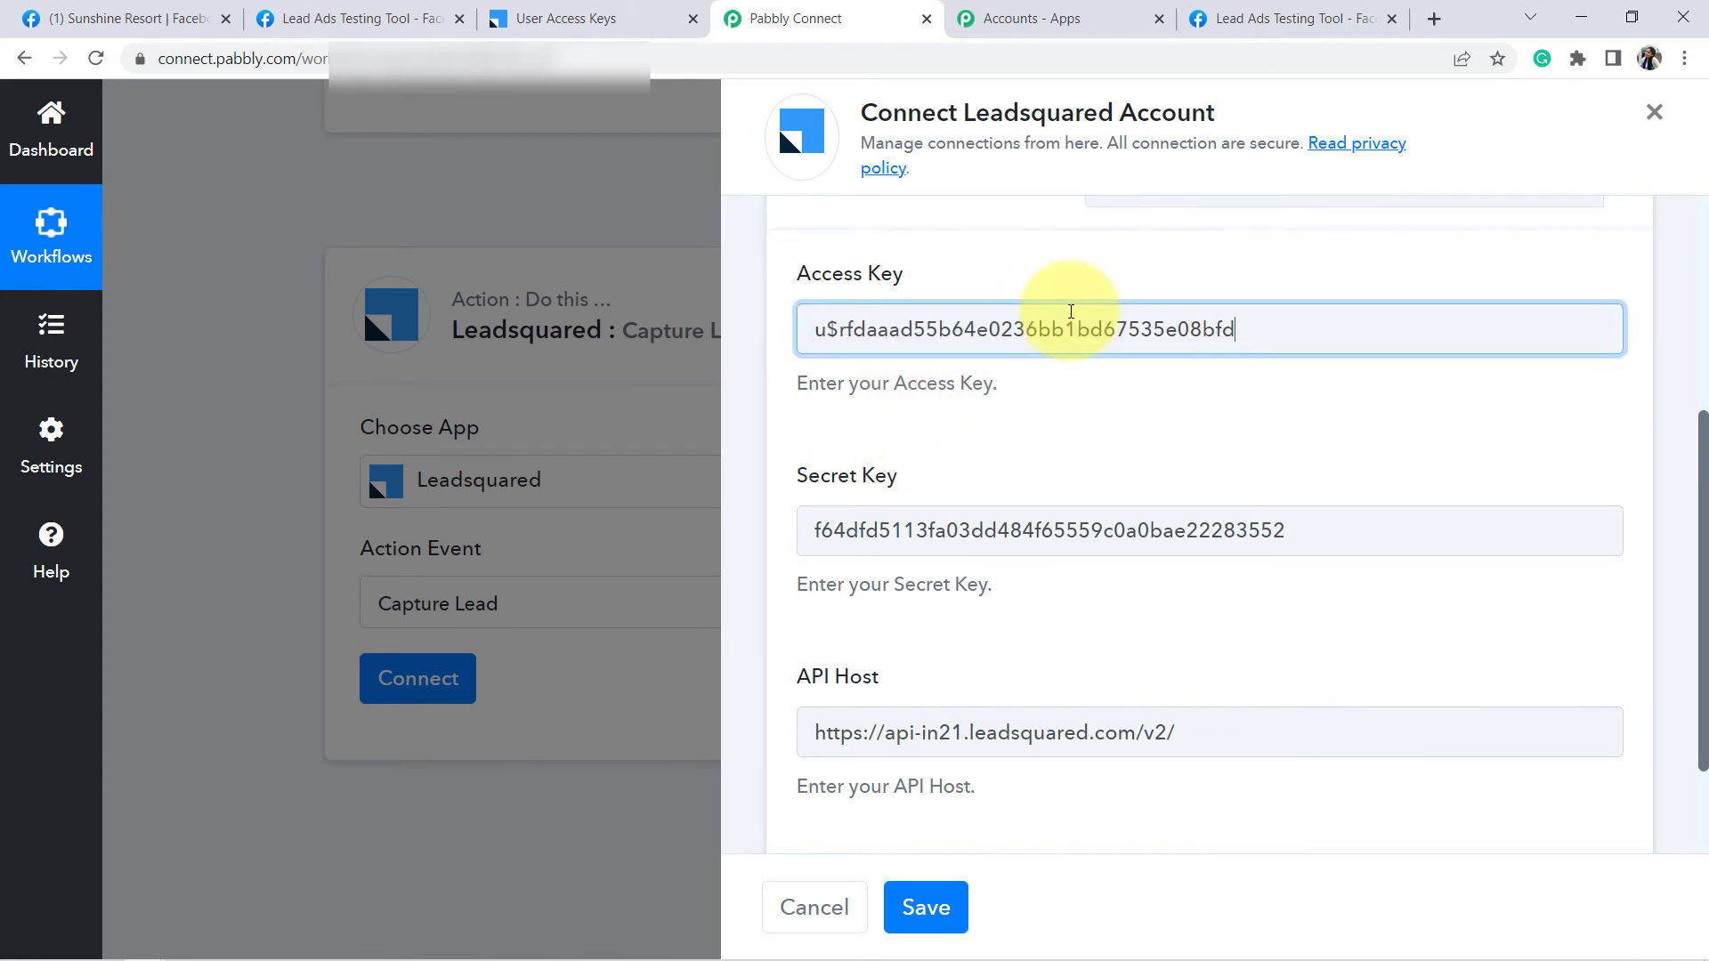
left_click(930, 906)
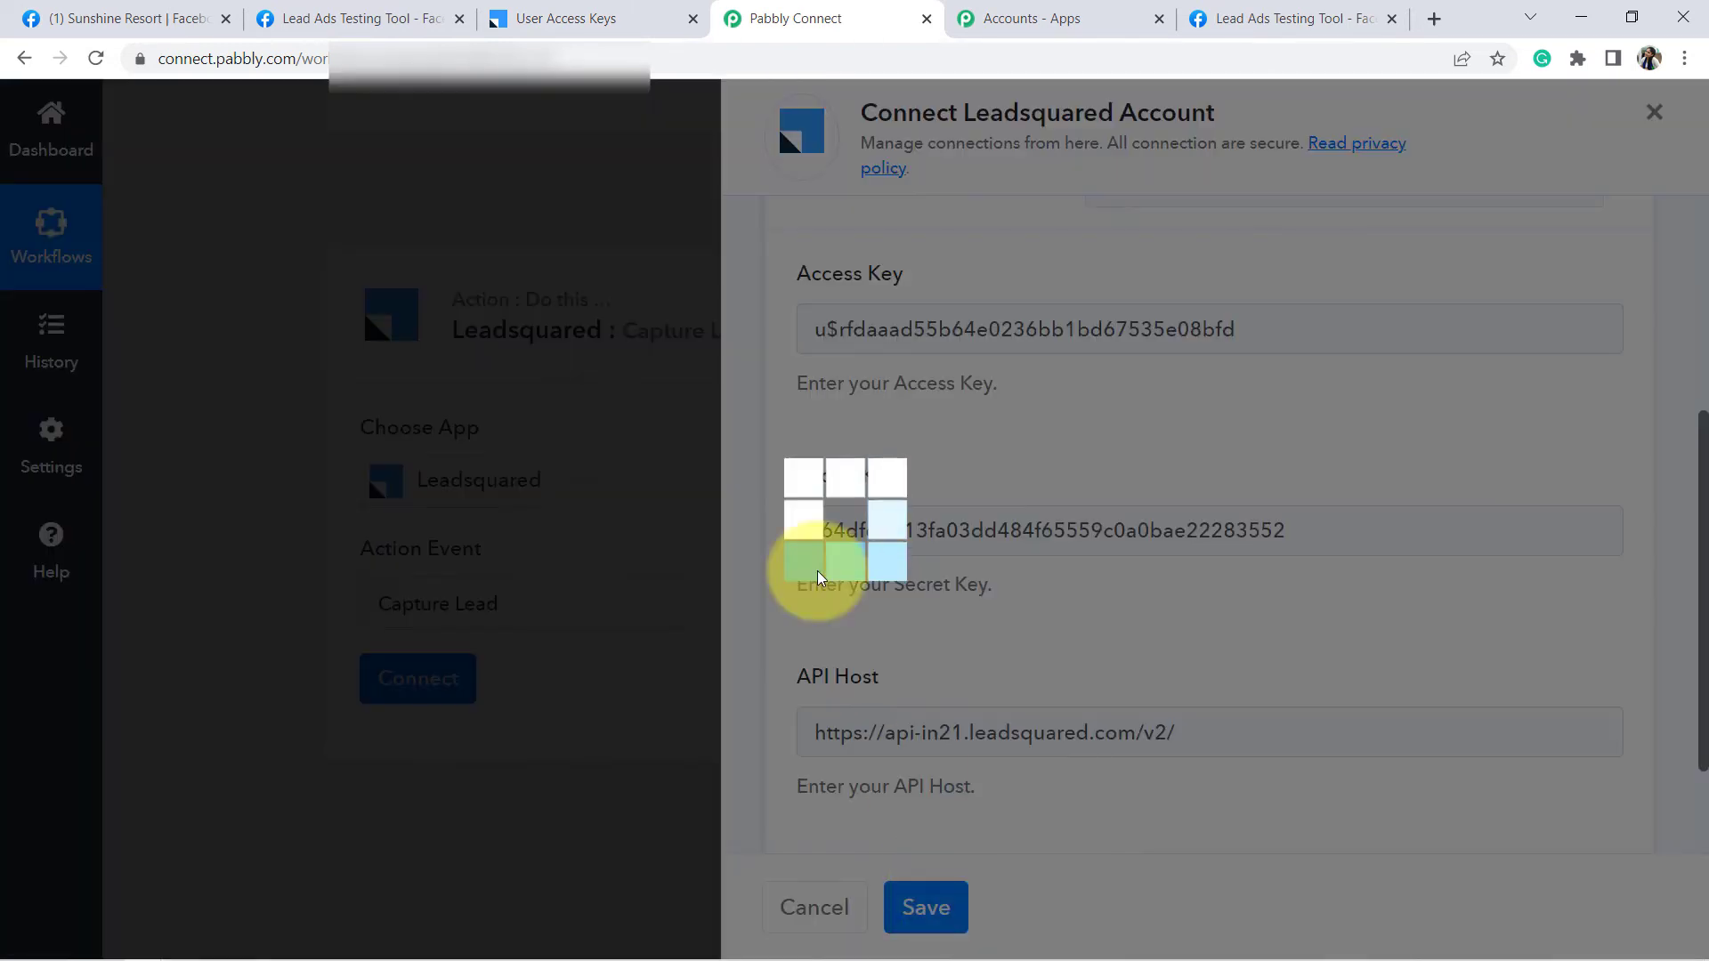
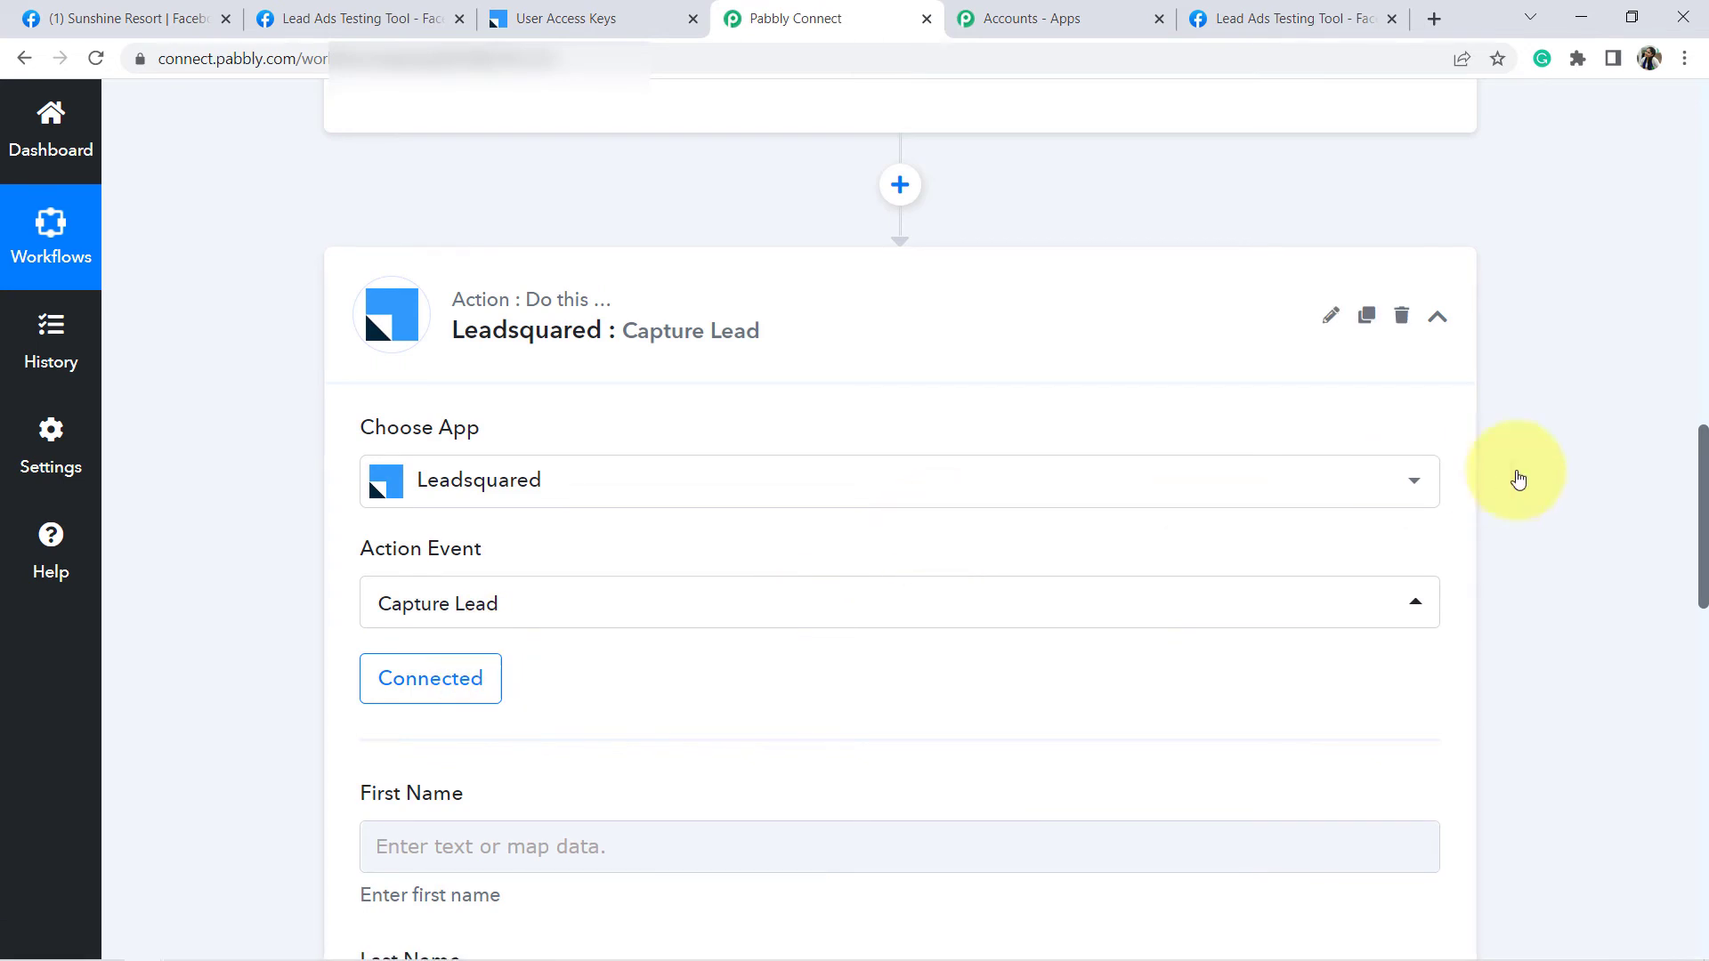
- Map the Facebook lead's Res4 Full Name into the LeadSquared First Name field
left_click_drag(1703, 472, 1703, 601)
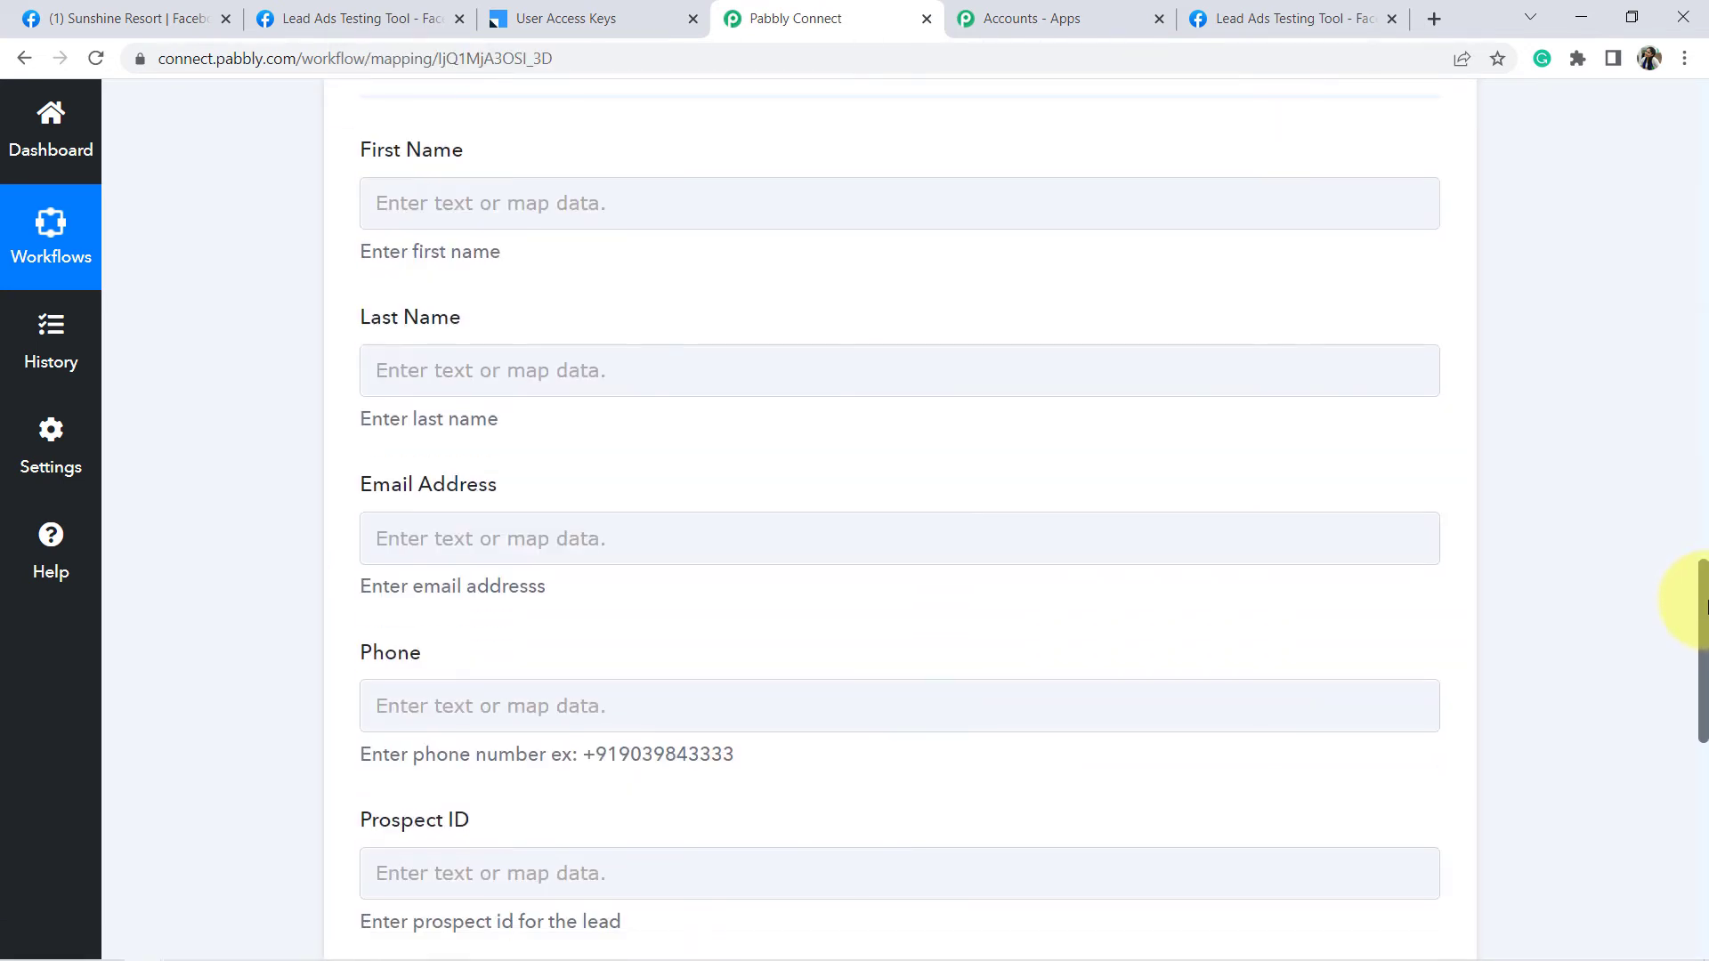
left_click(443, 198)
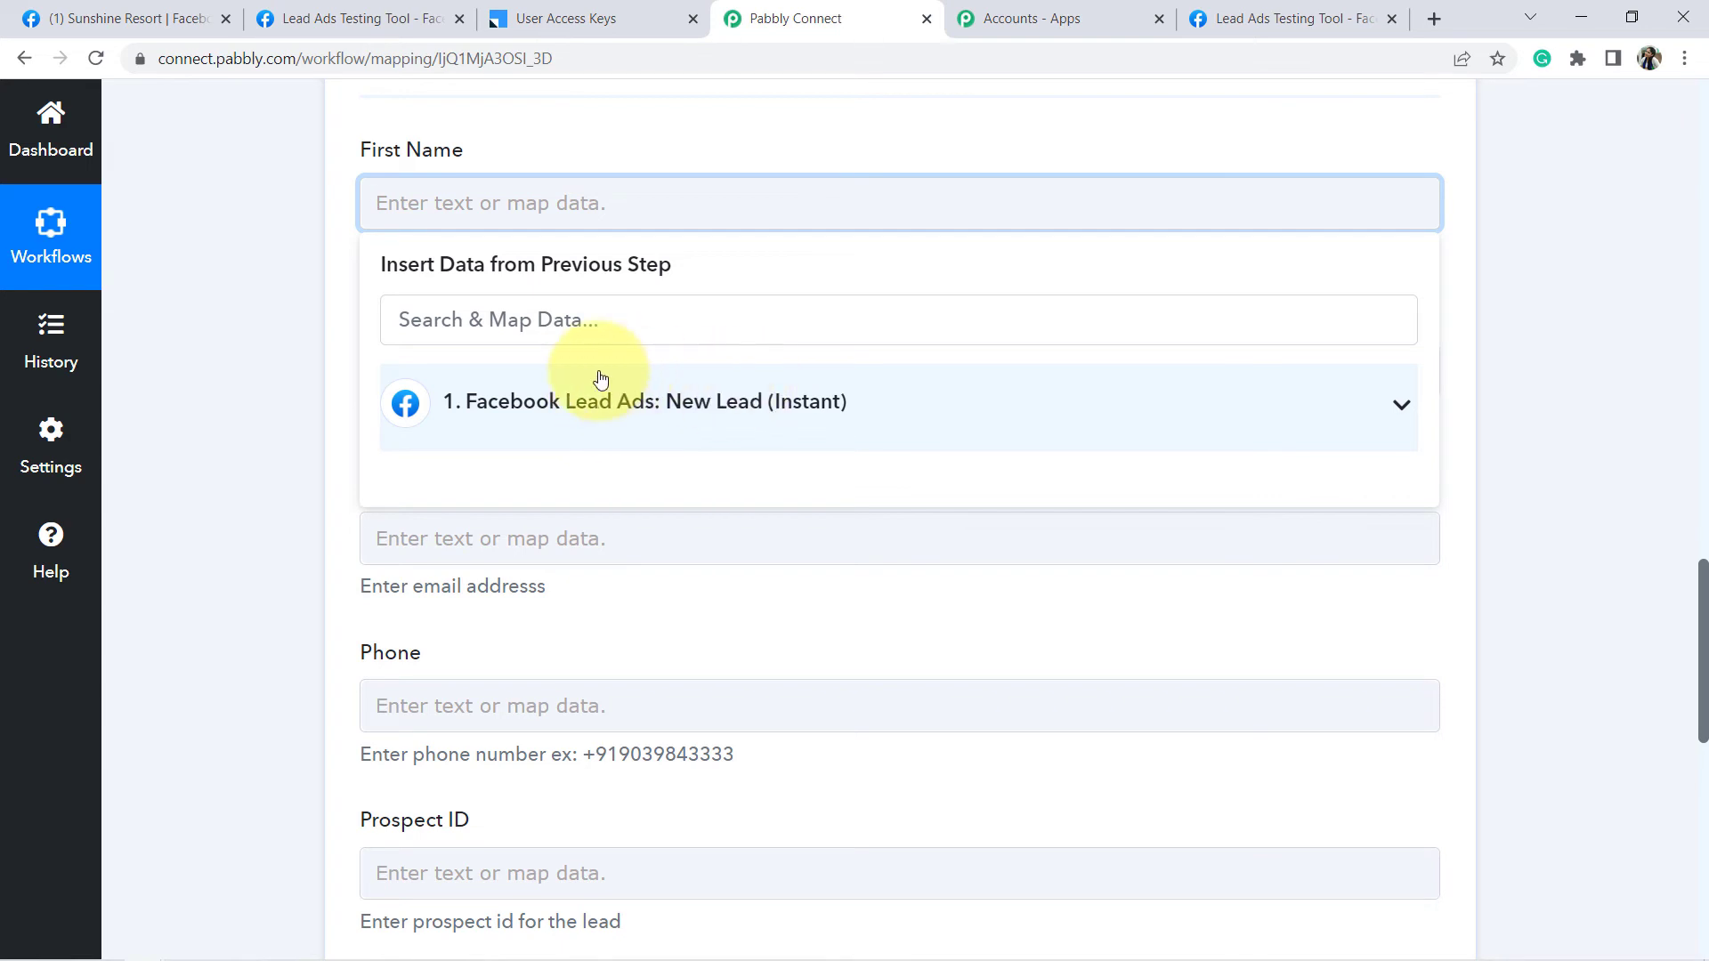
left_click(661, 409)
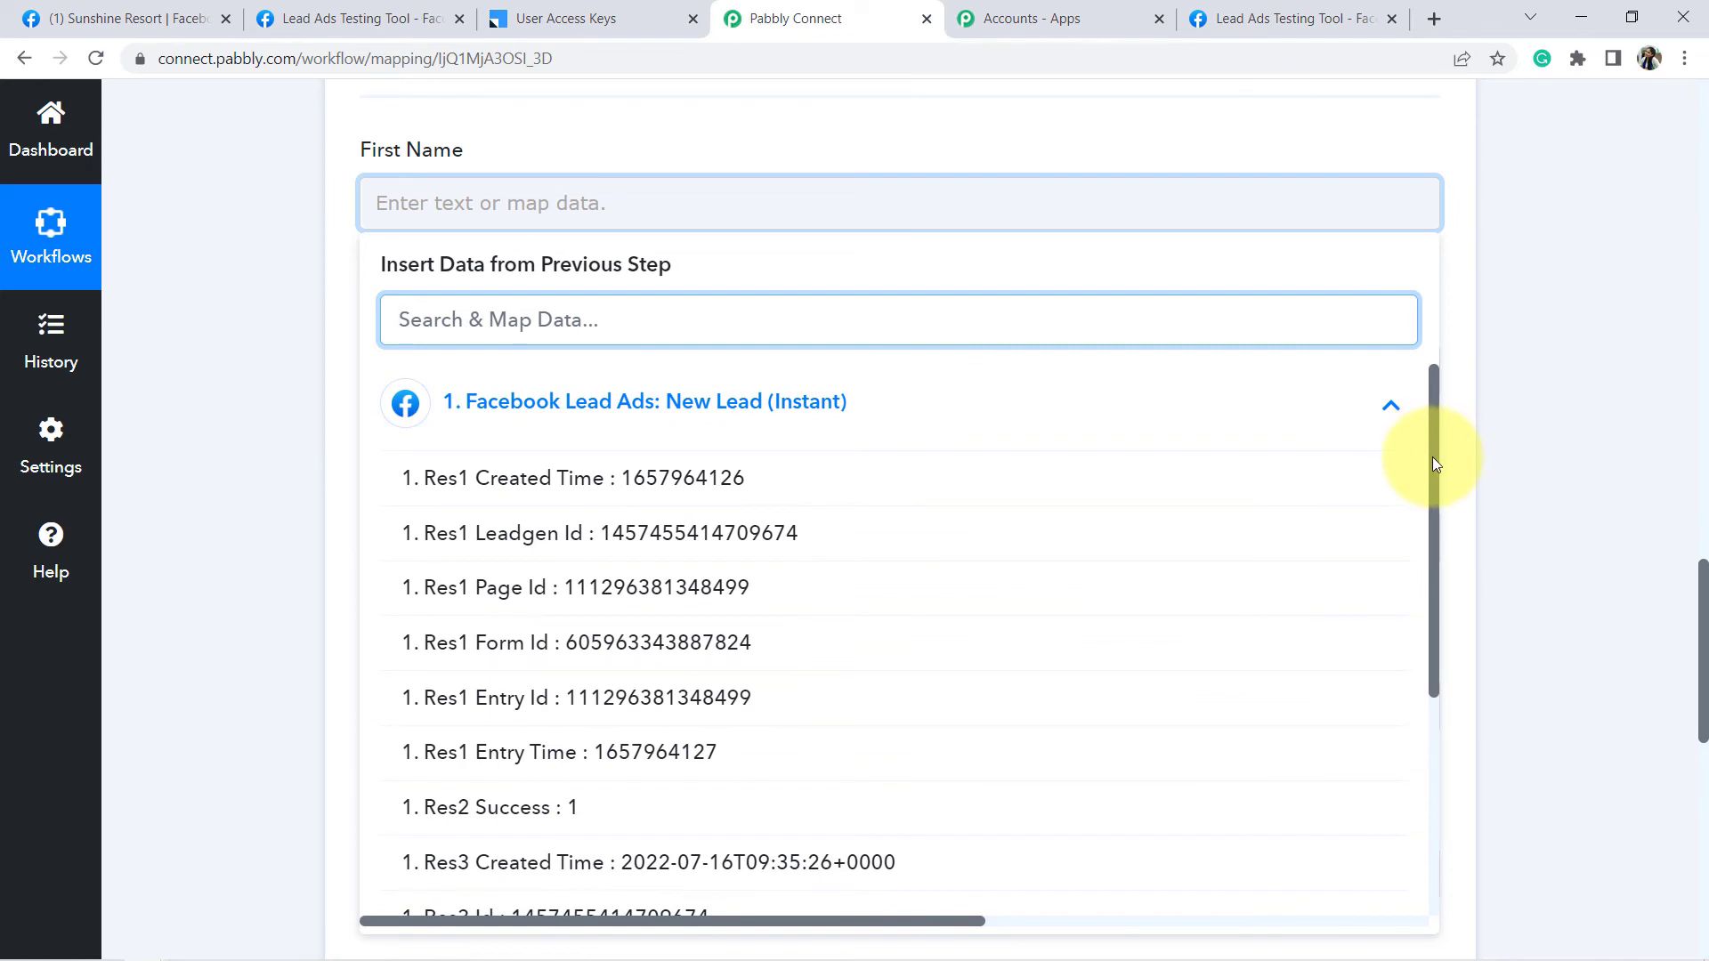
left_click_drag(1433, 456, 1450, 676)
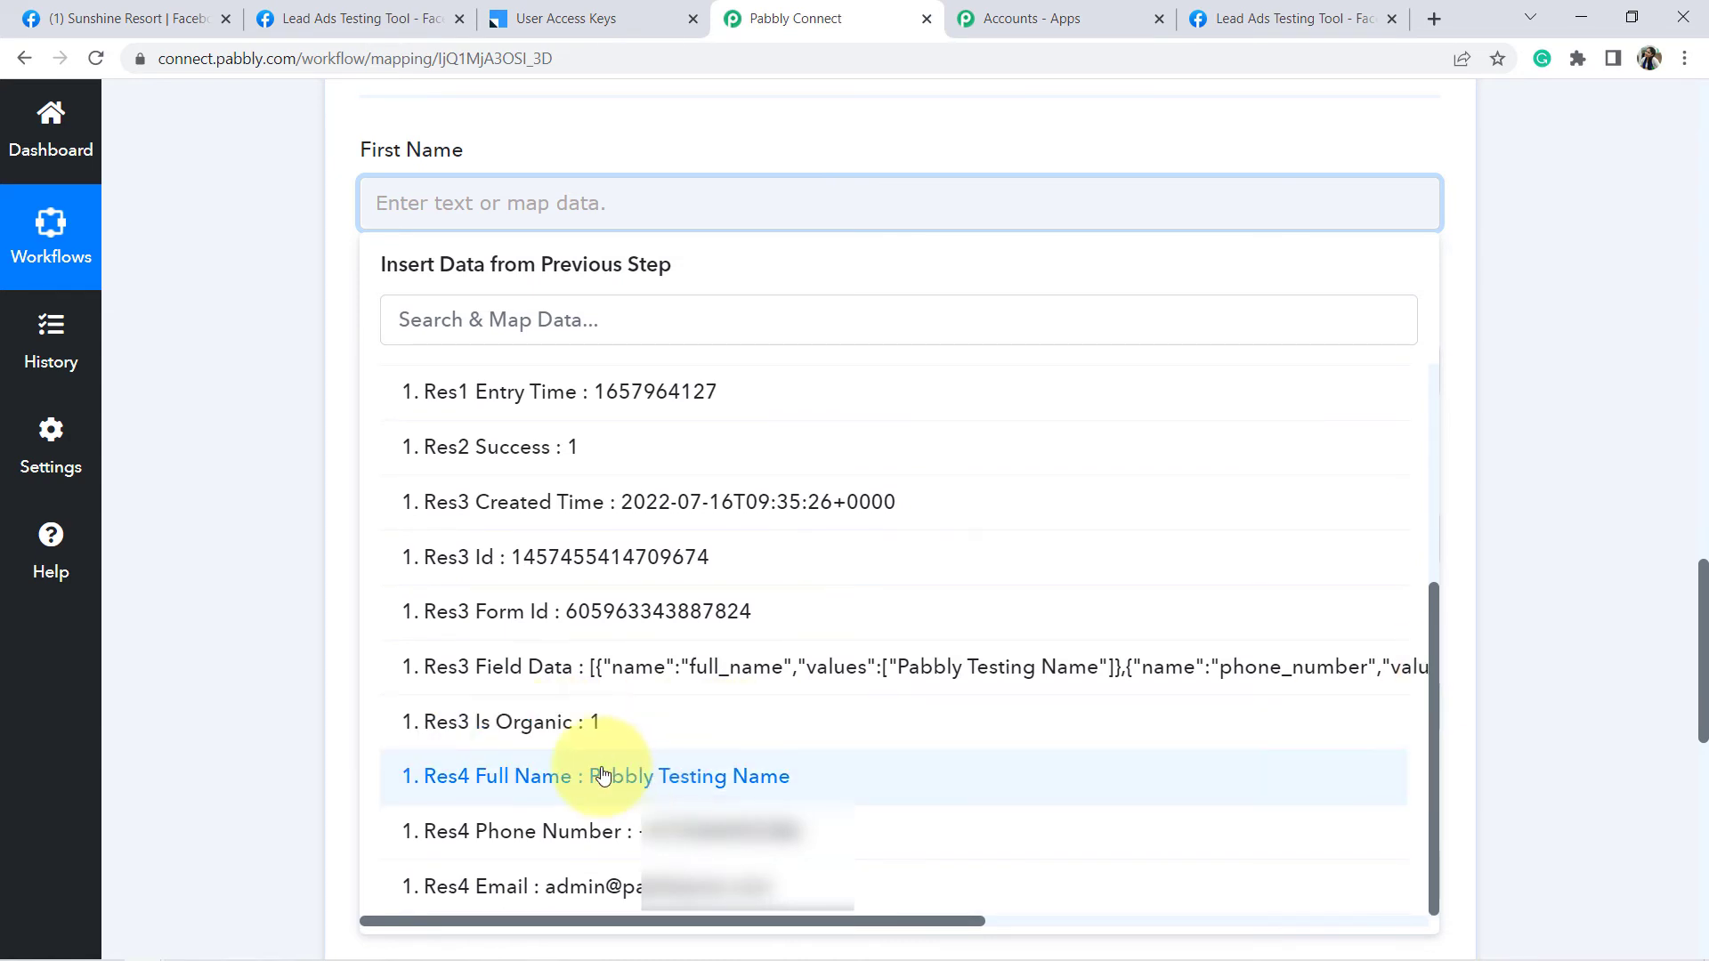
left_click(684, 788)
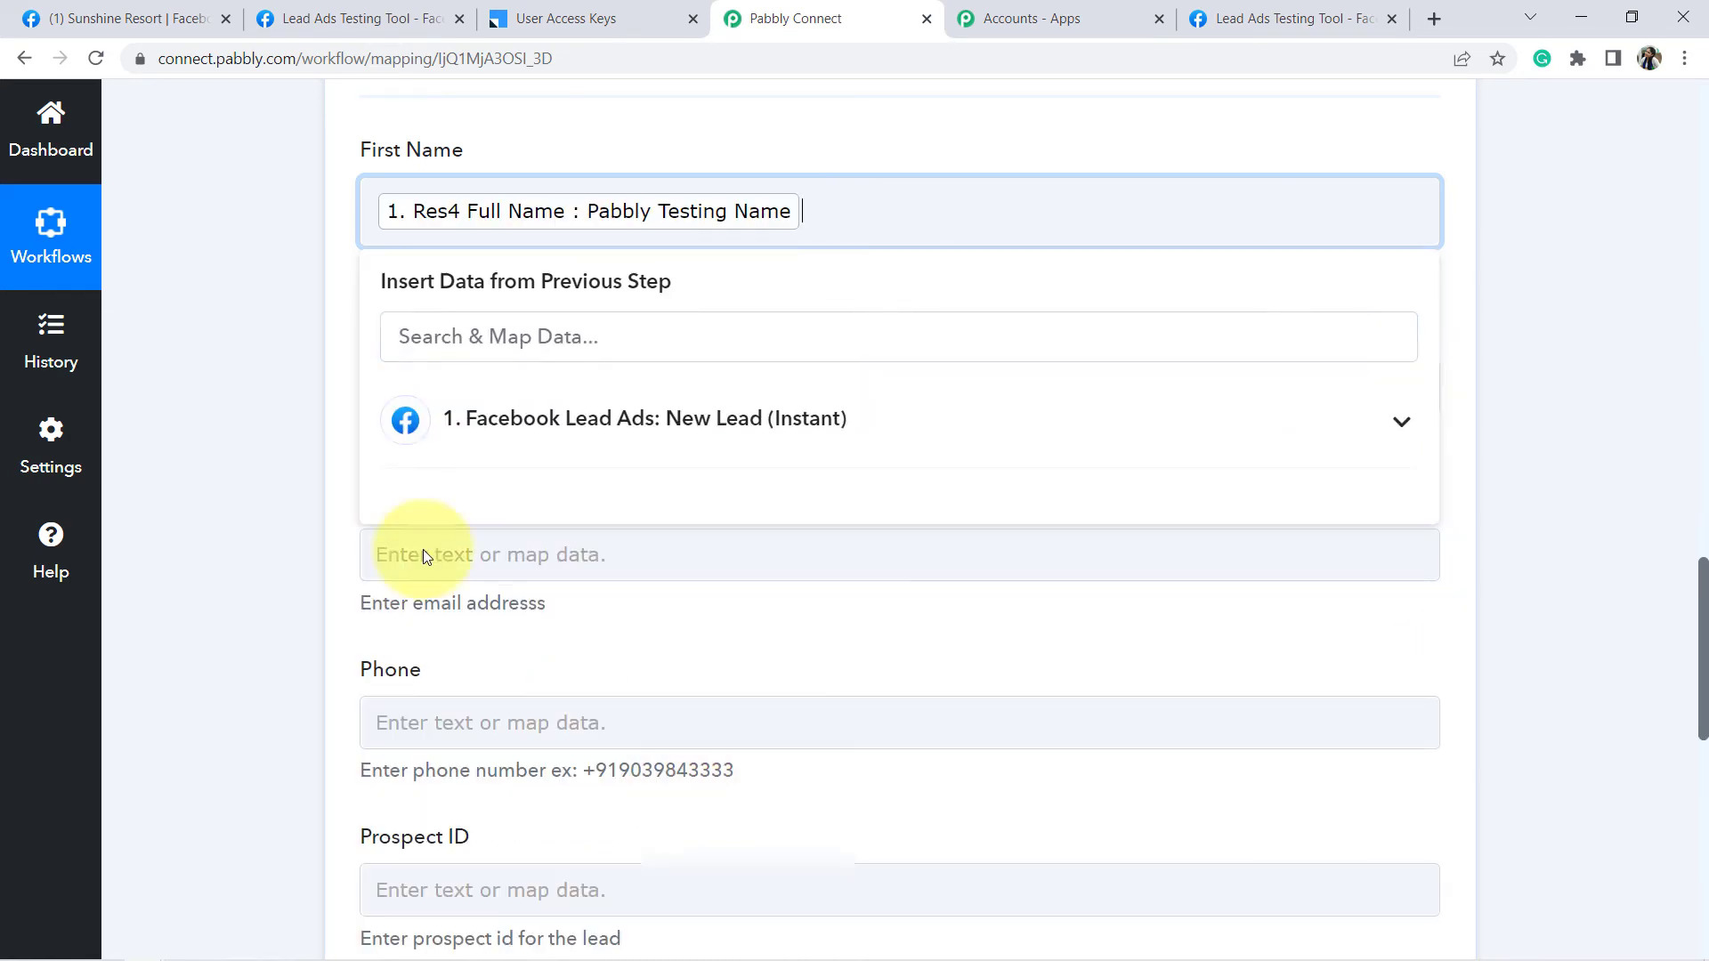
left_click(270, 407)
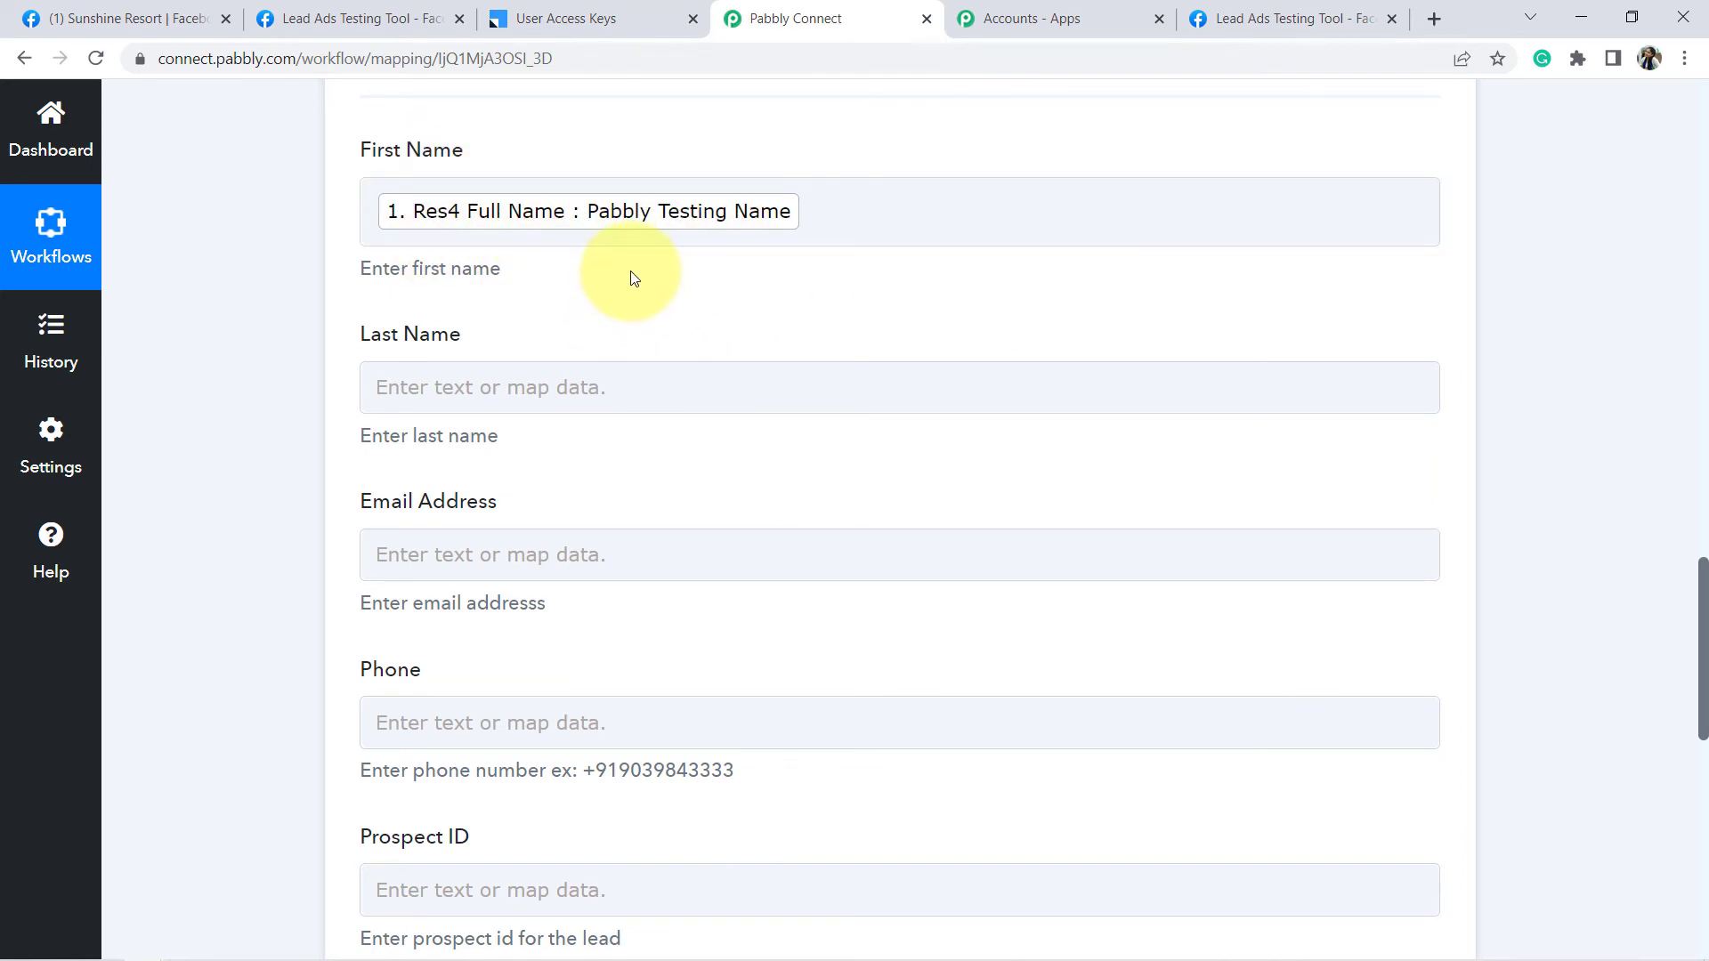
- Map the Facebook lead's Res4 Email into the Email Address field
left_click(498, 565)
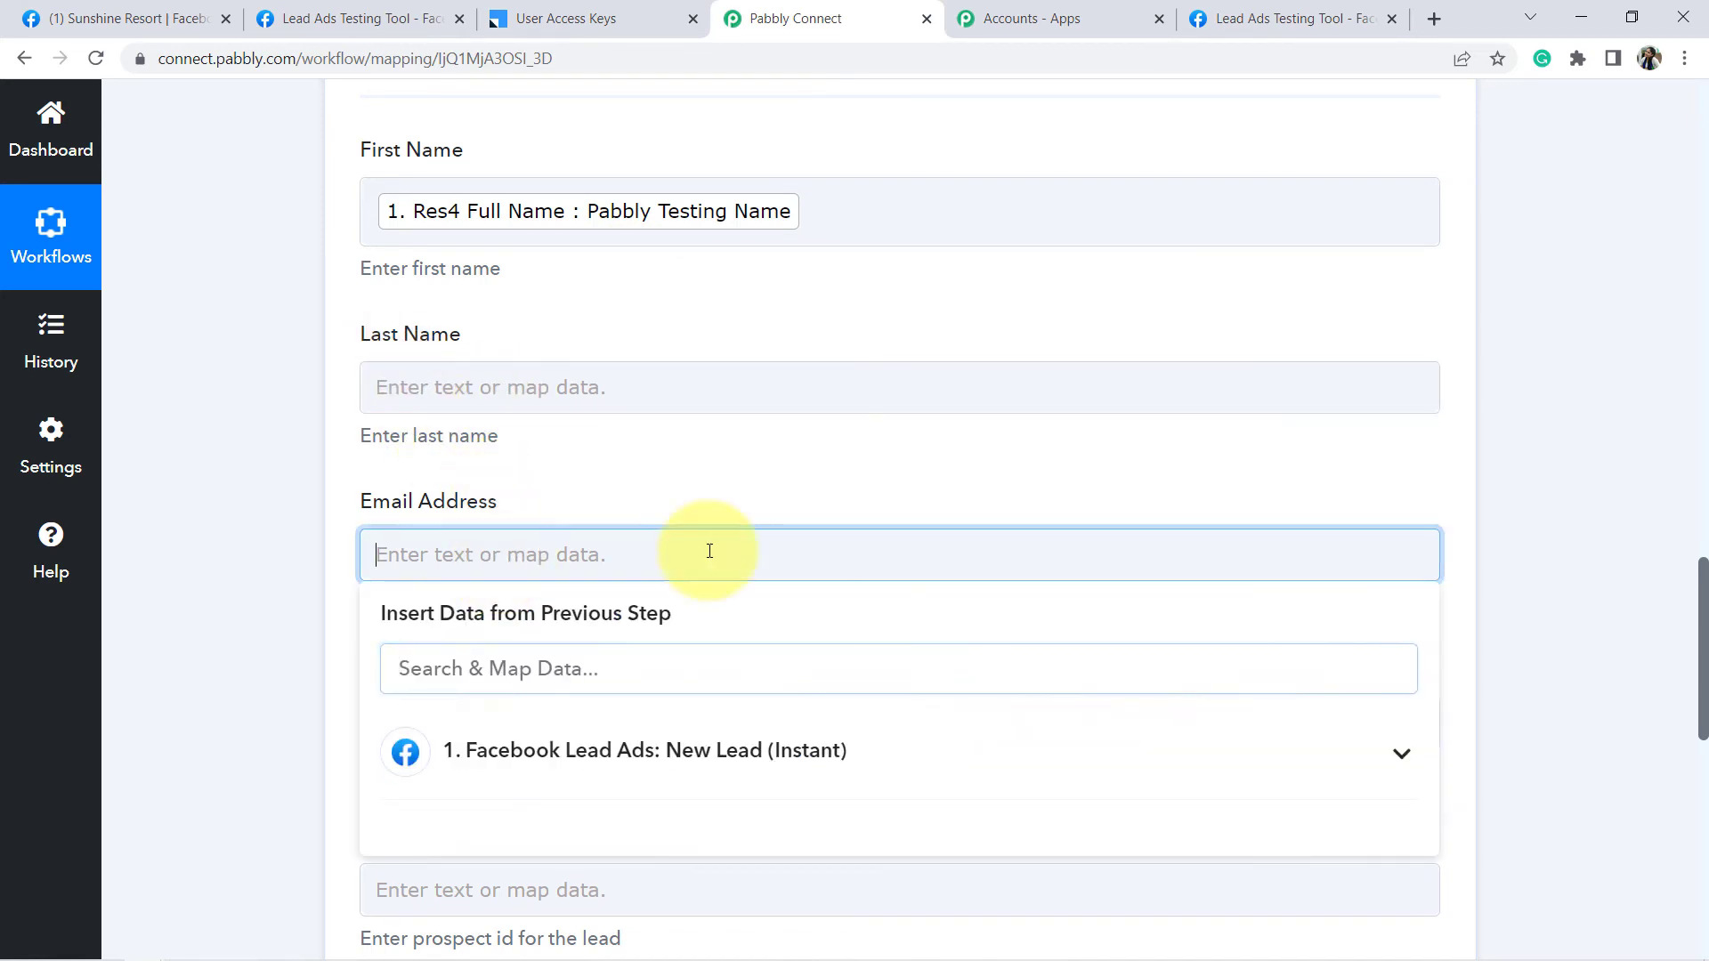
left_click(1401, 759)
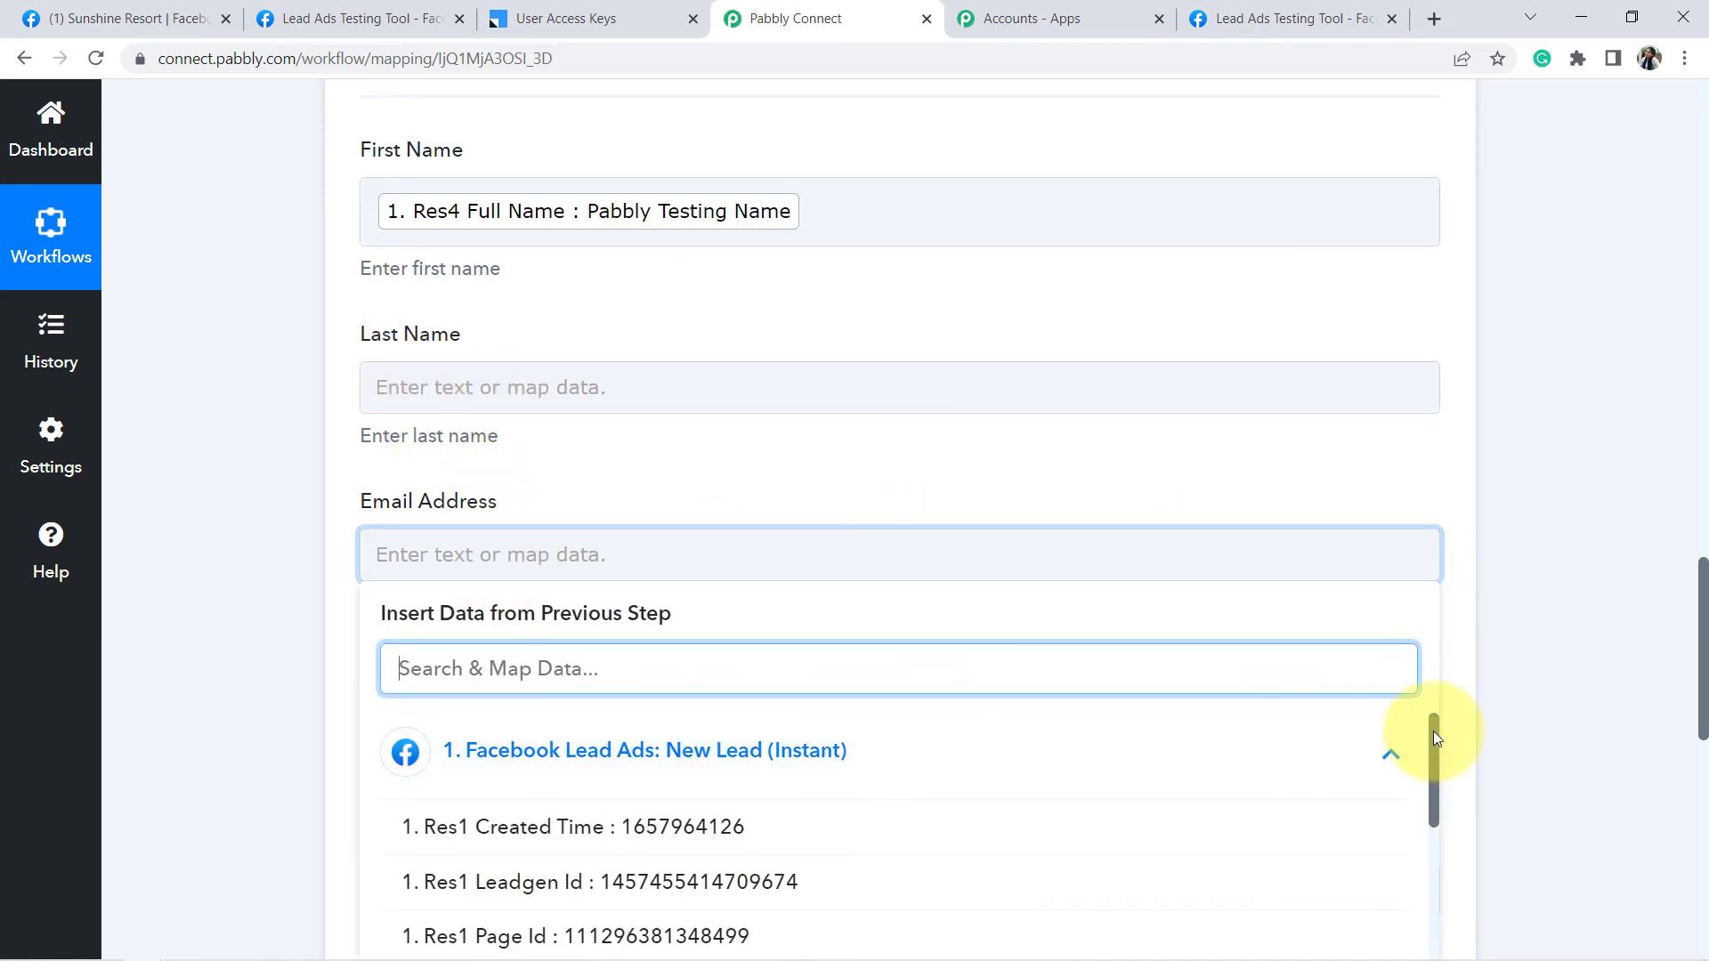
left_click_drag(1434, 732, 1442, 878)
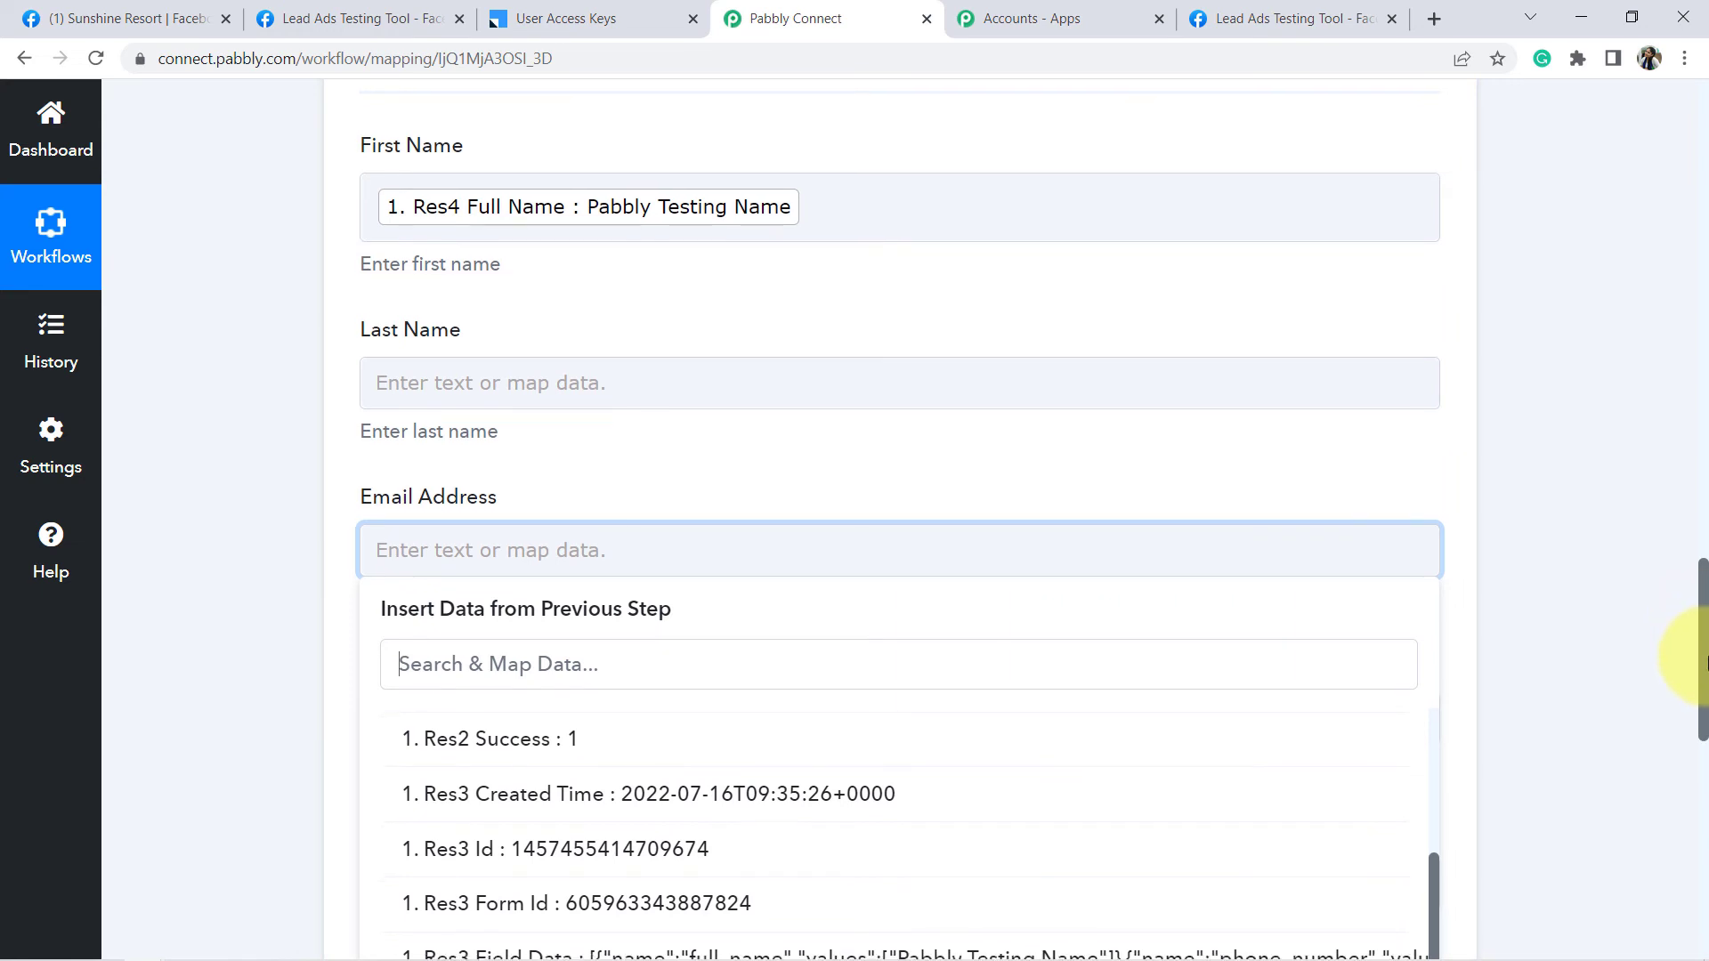
left_click_drag(1703, 648, 1705, 686)
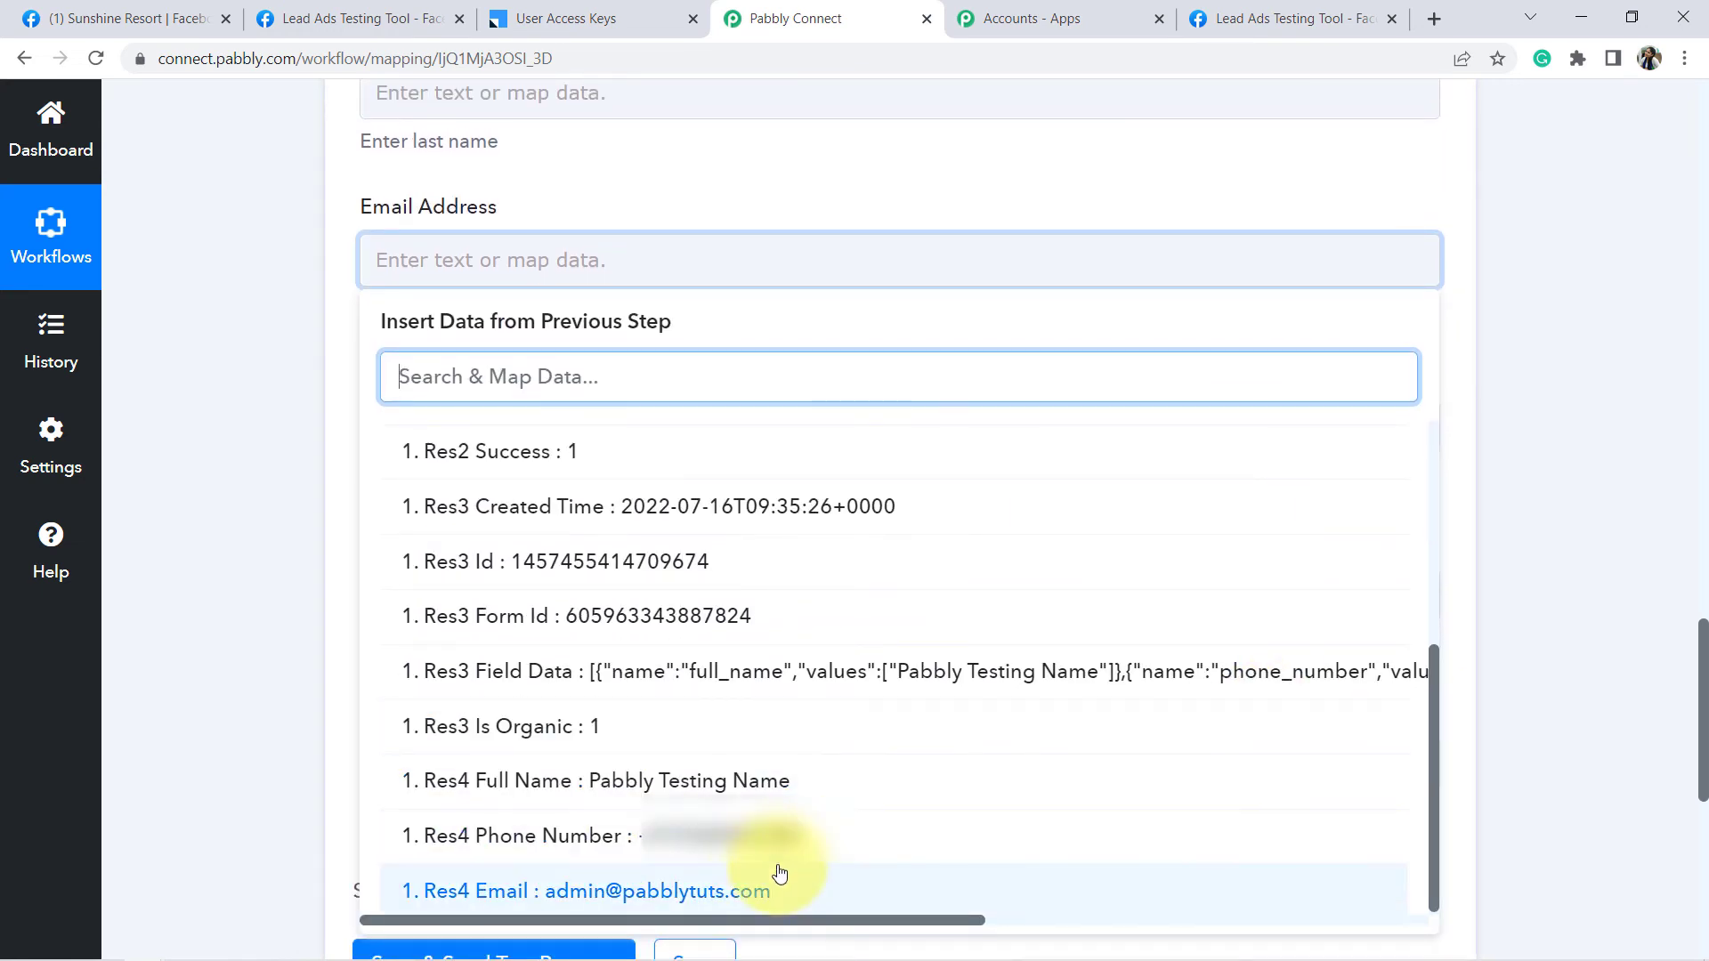
left_click(684, 895)
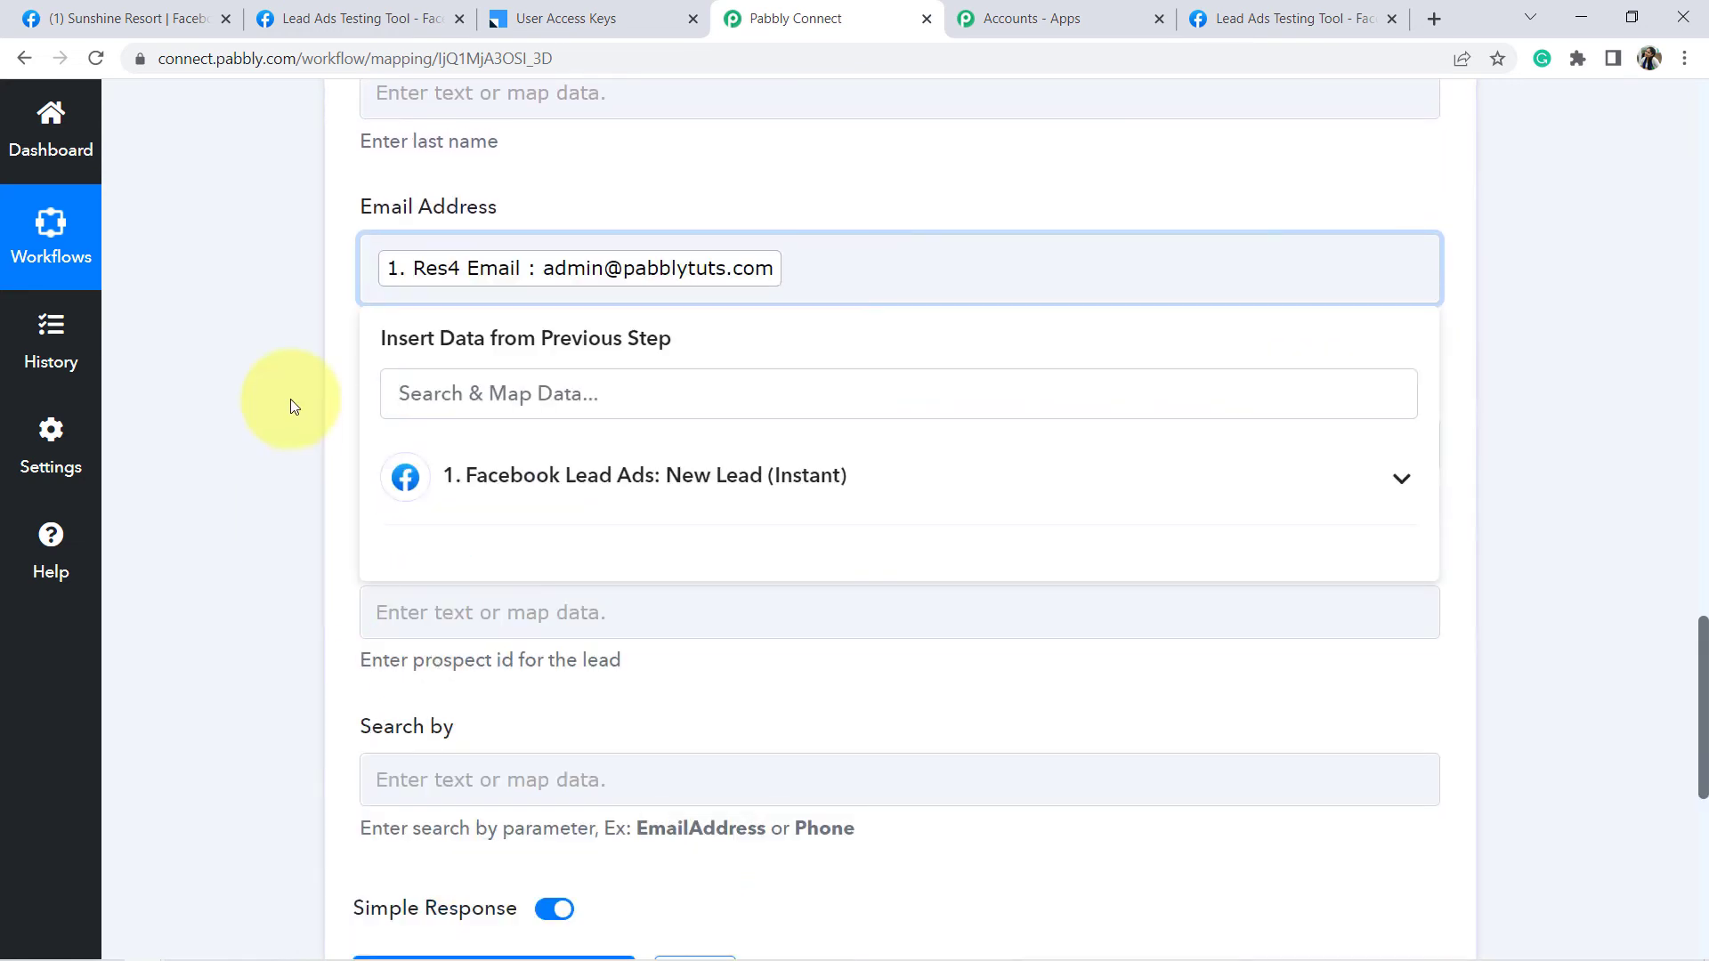
left_click(525, 316)
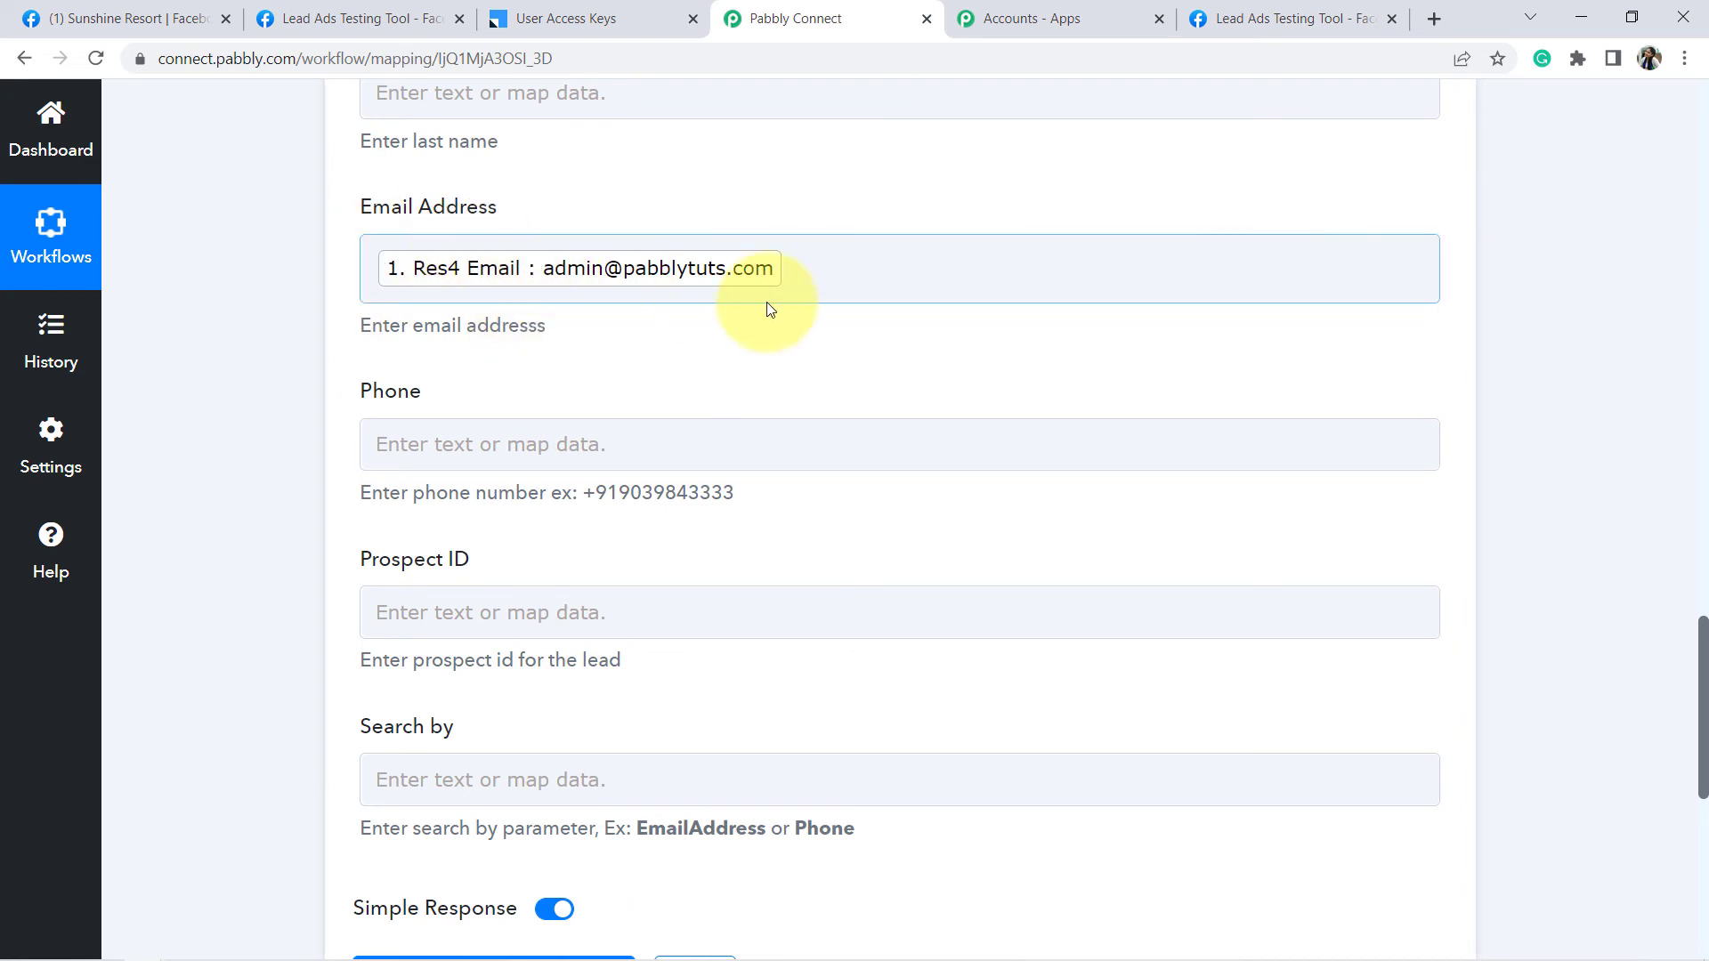
left_click_drag(1702, 684, 1681, 721)
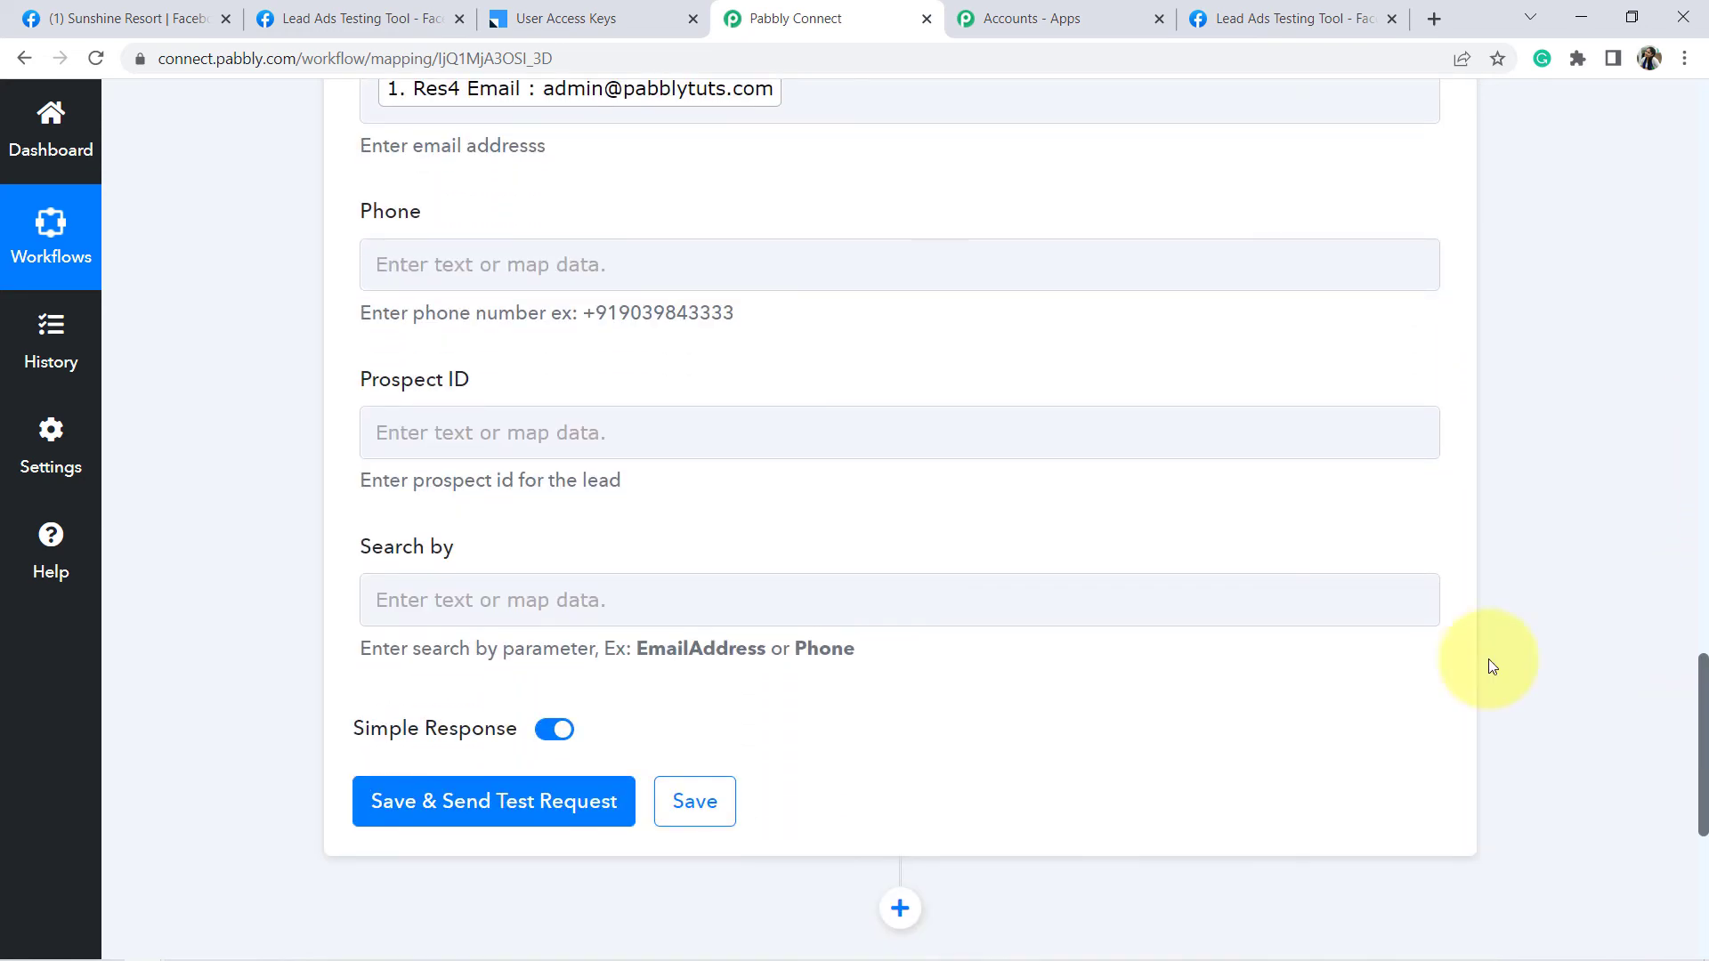
- Map the Facebook lead's Res4 Phone Number into the Phone field
left_click(457, 267)
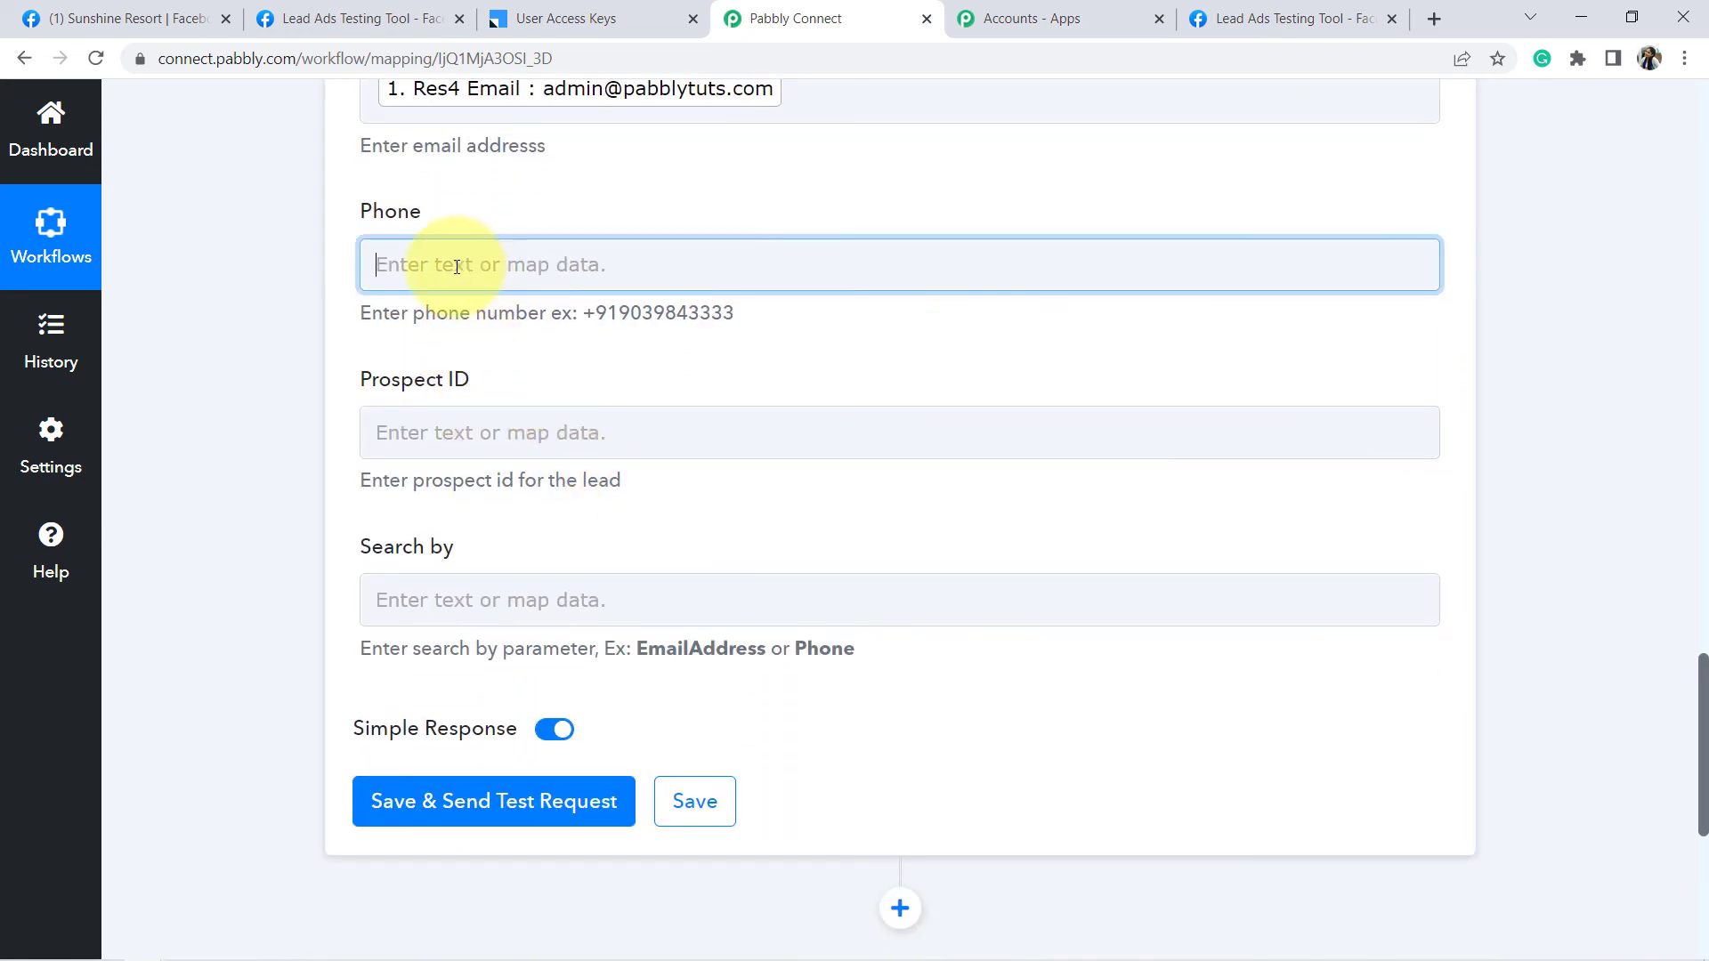
left_click(1323, 465)
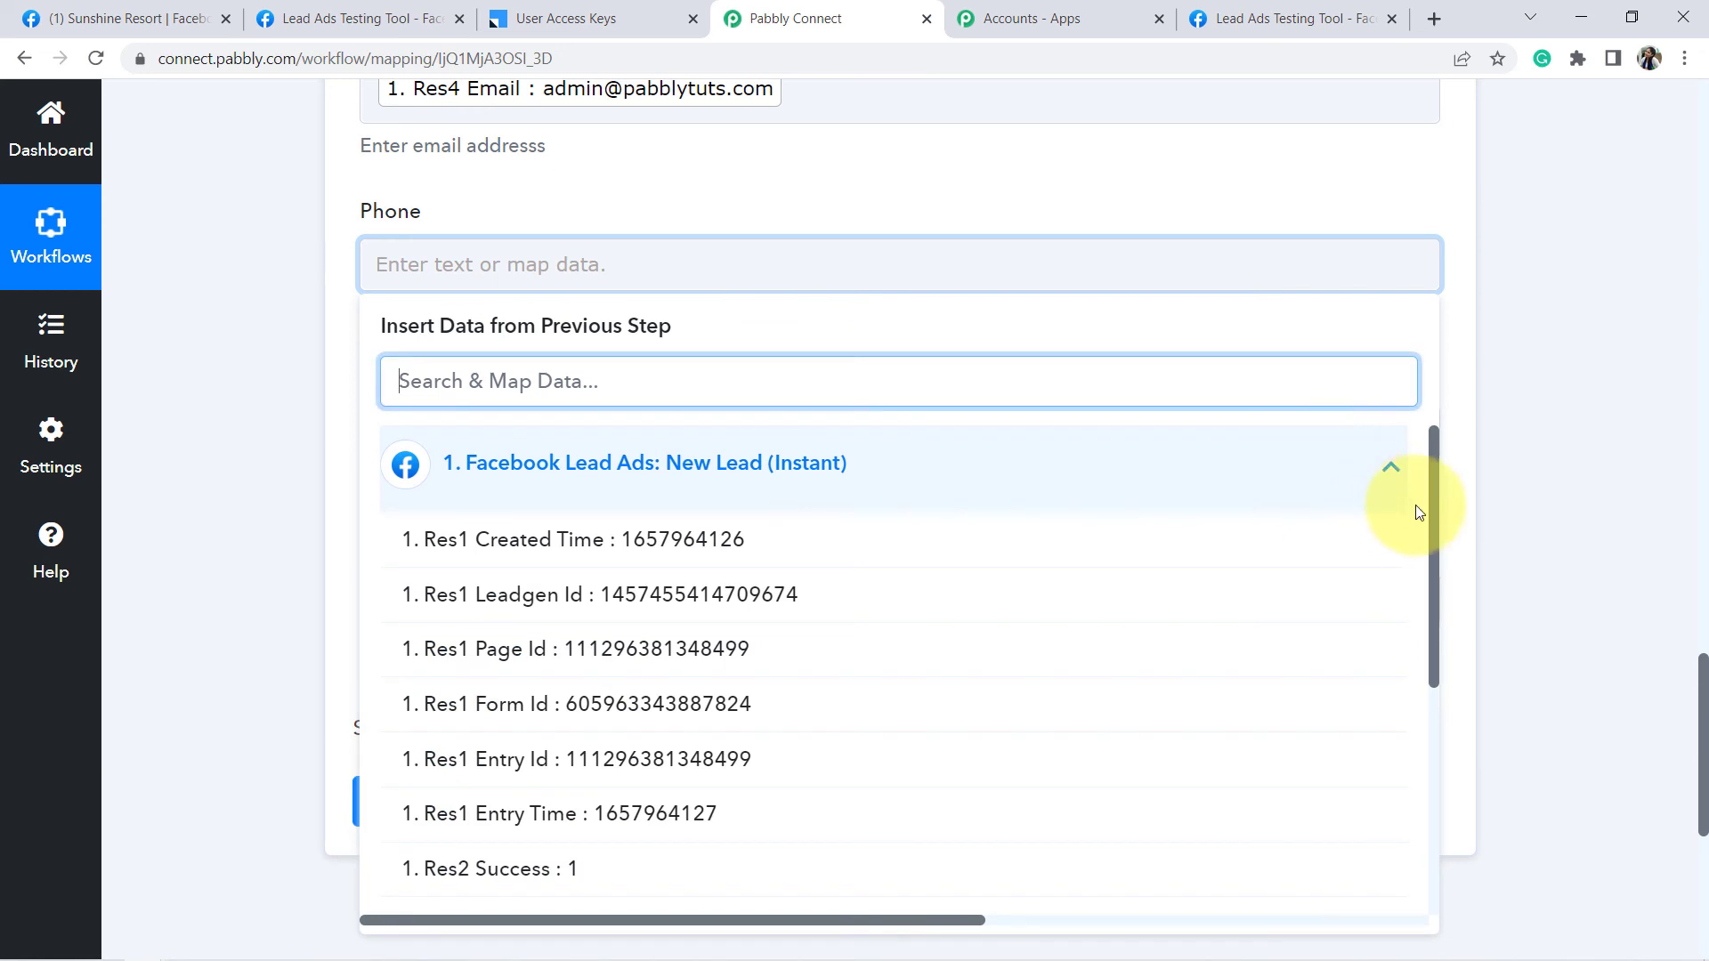
left_click_drag(1431, 505, 1438, 682)
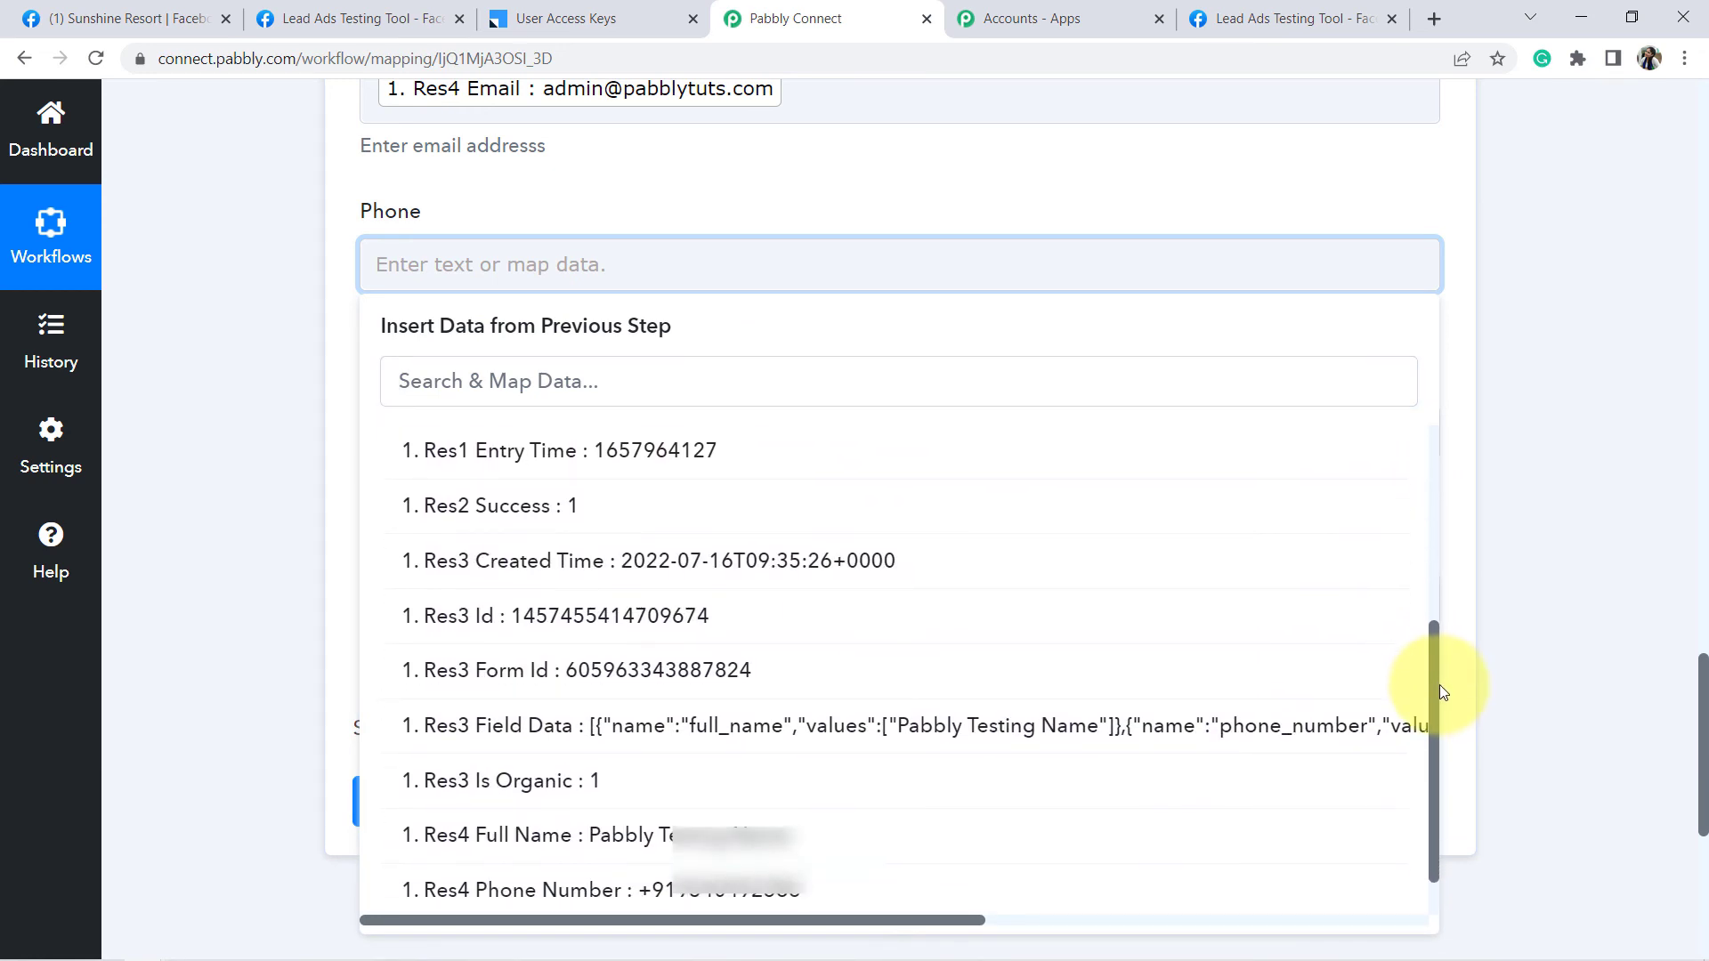
left_click(705, 893)
left_click(250, 495)
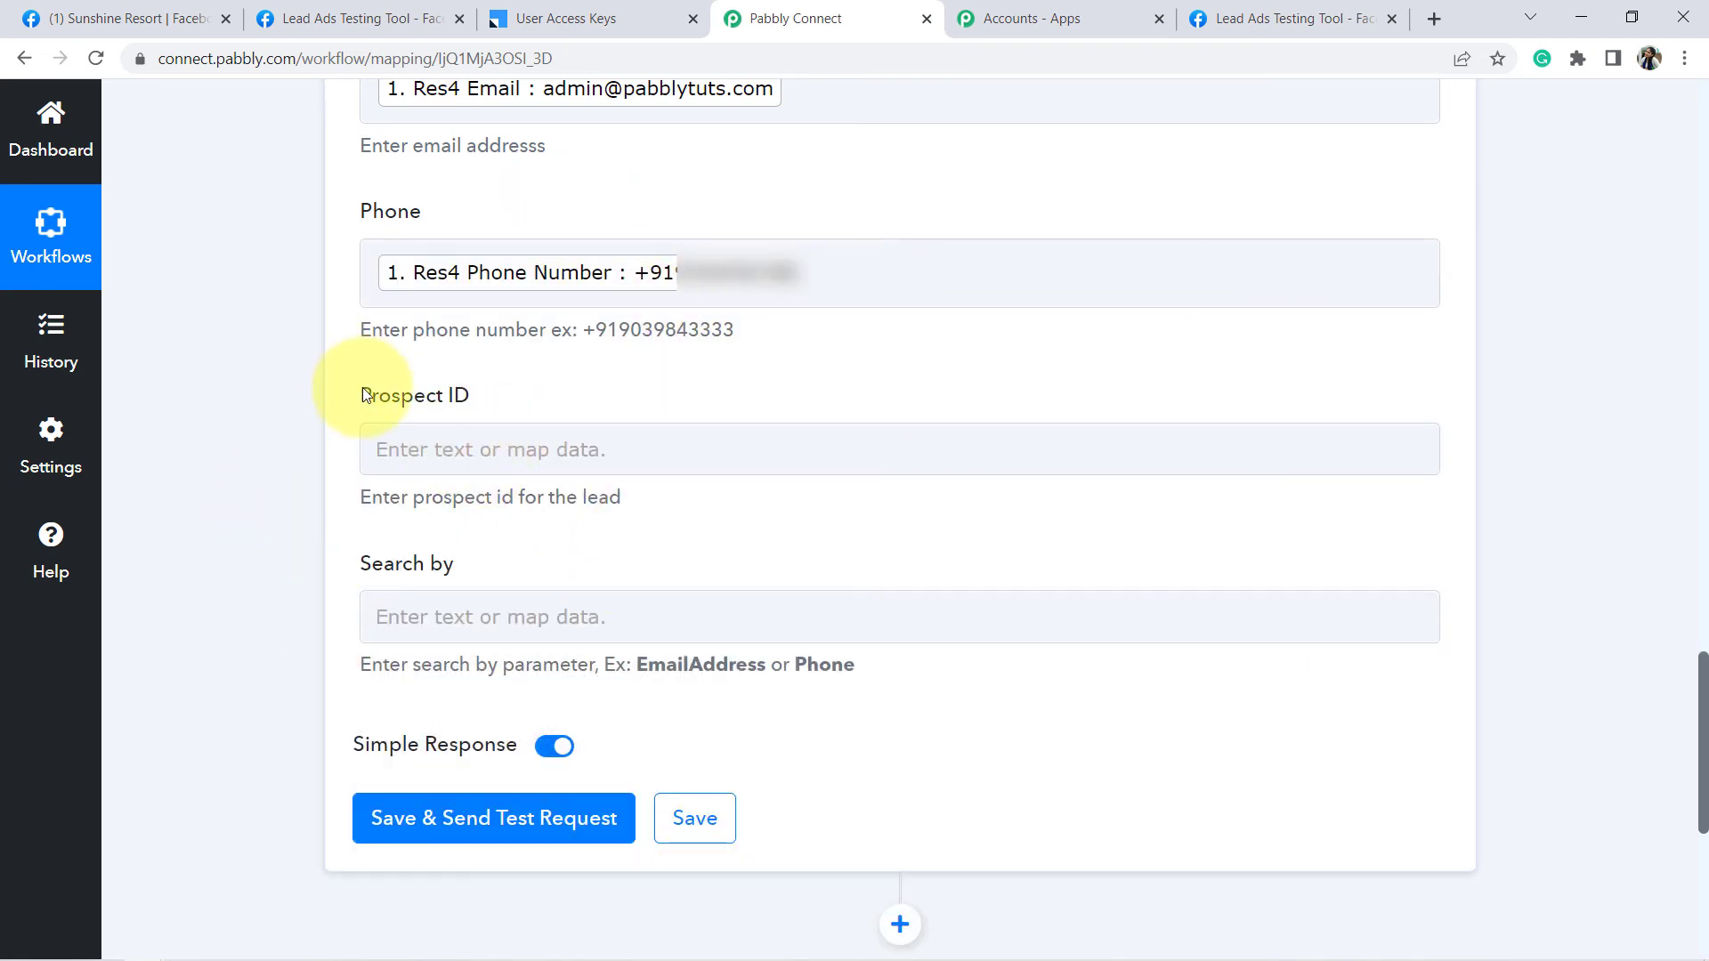
- Highlight the optional Prospect ID and Search by fields, leaving them empty
left_click_drag(365, 395, 467, 393)
left_click(407, 572)
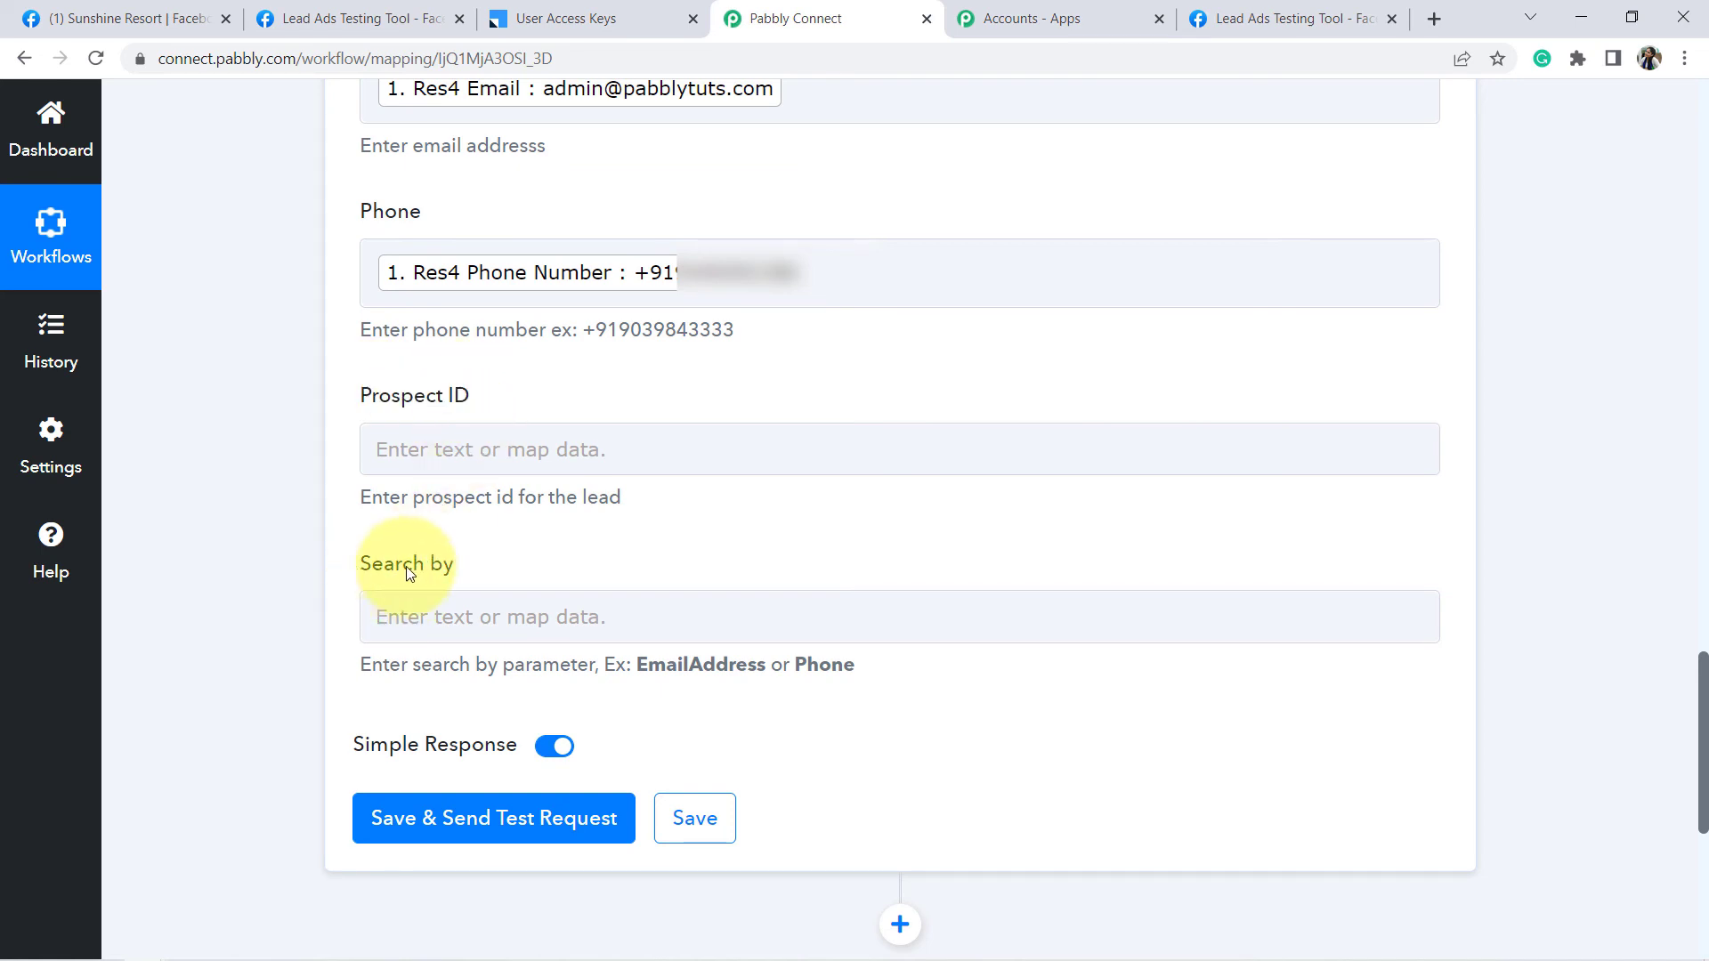
left_click_drag(362, 570, 450, 572)
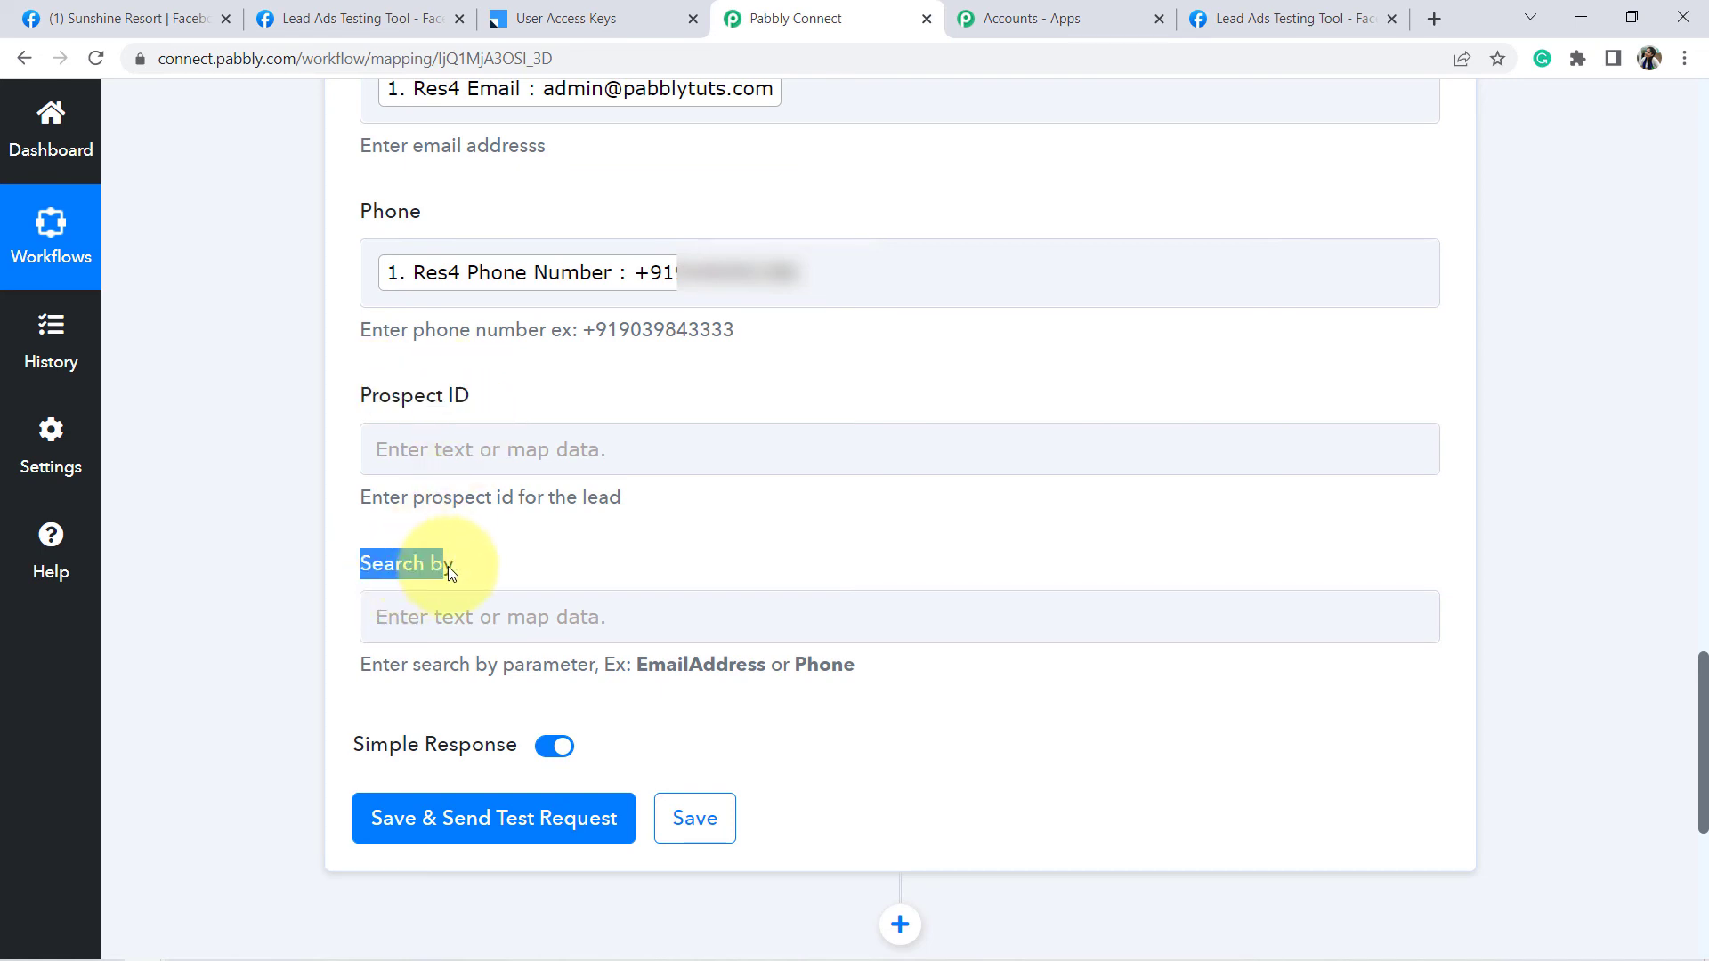
- Save the LeadSquared step, confirm the Success test response, and switch to LeadSquared
left_click(472, 818)
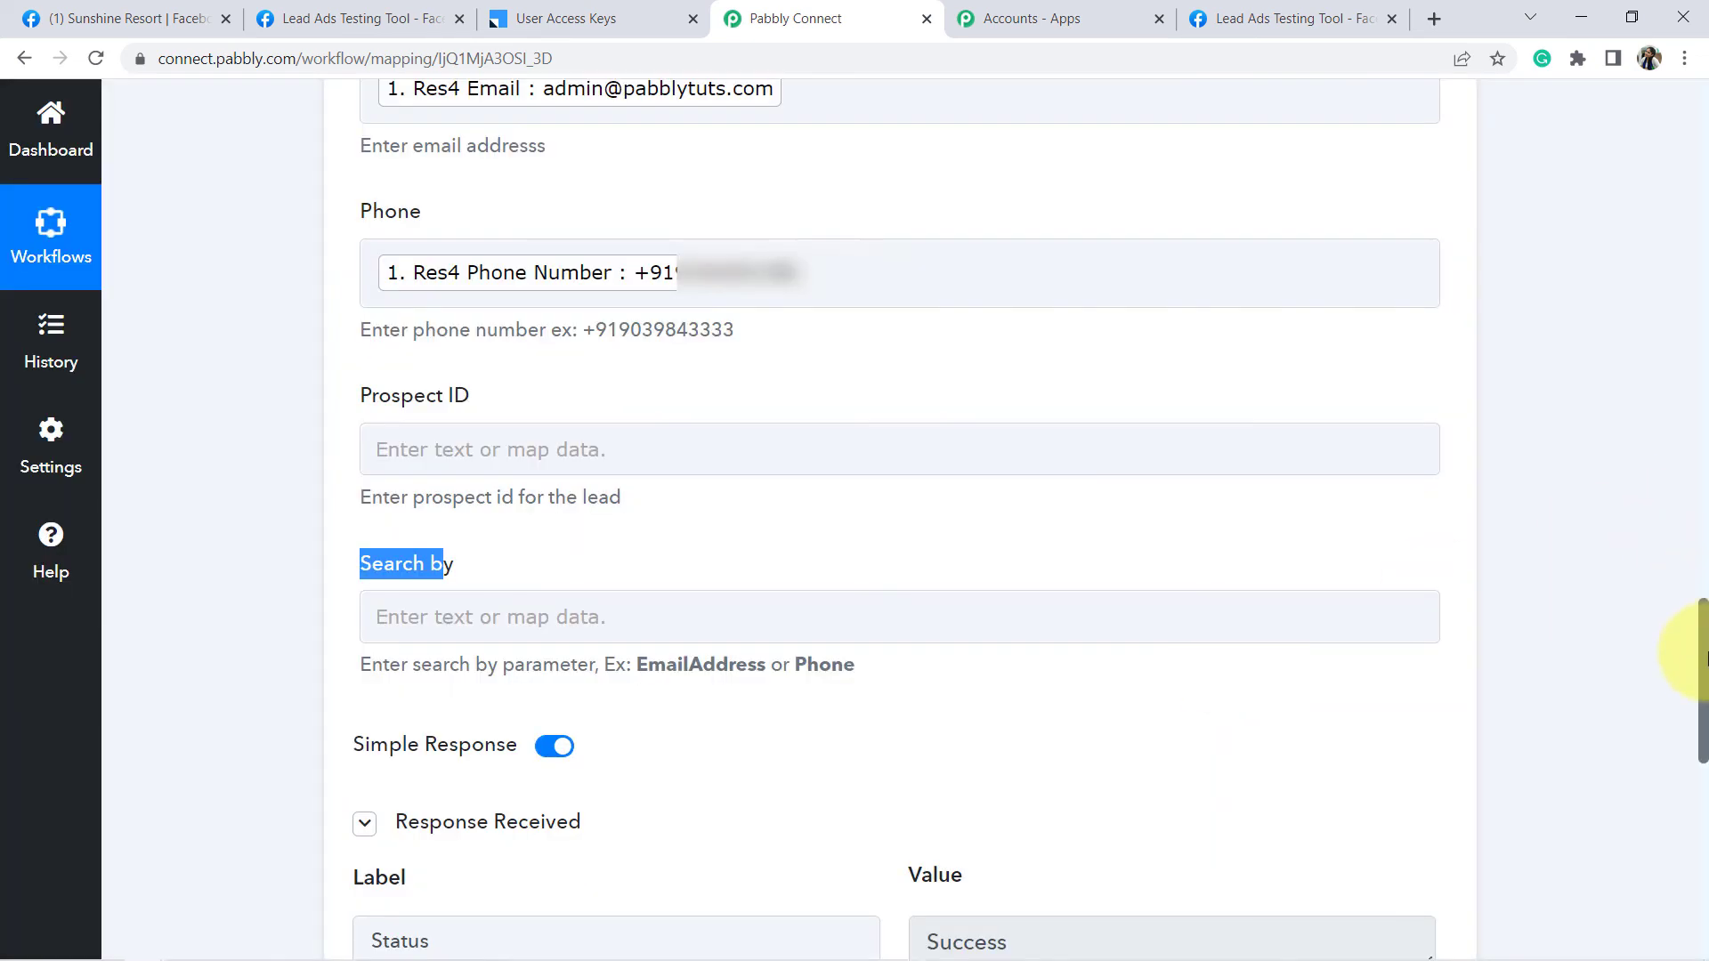
left_click_drag(1703, 647, 1682, 706)
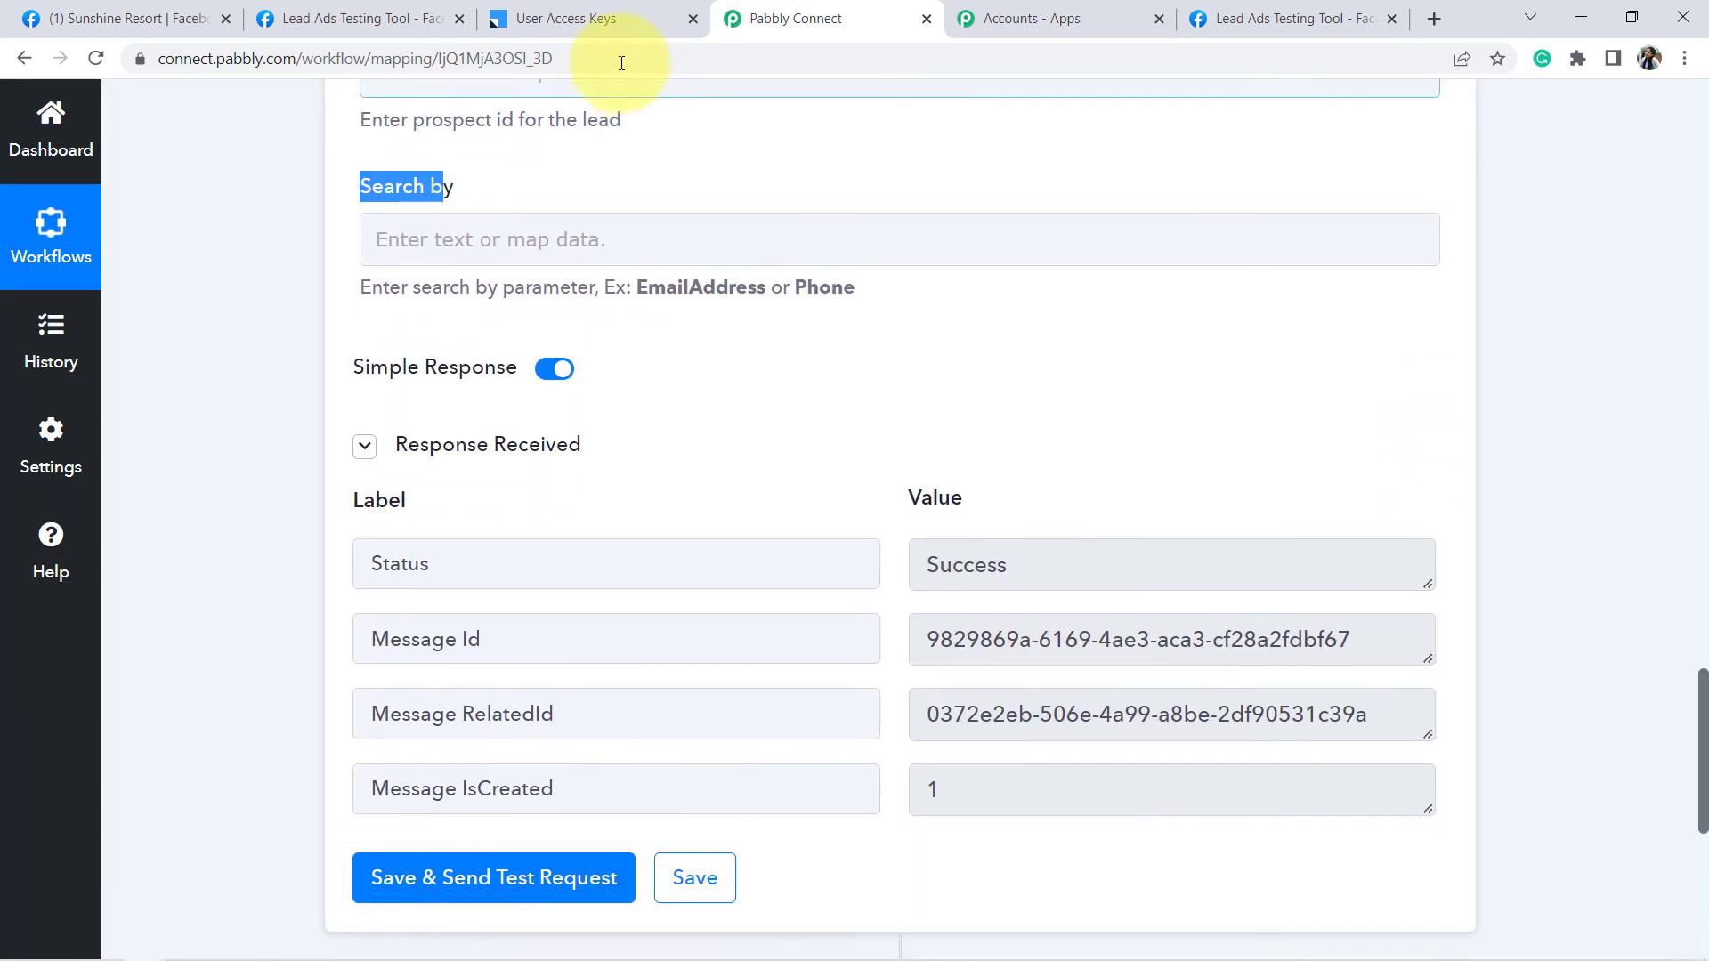
left_click(567, 16)
mouse_move(819, 165)
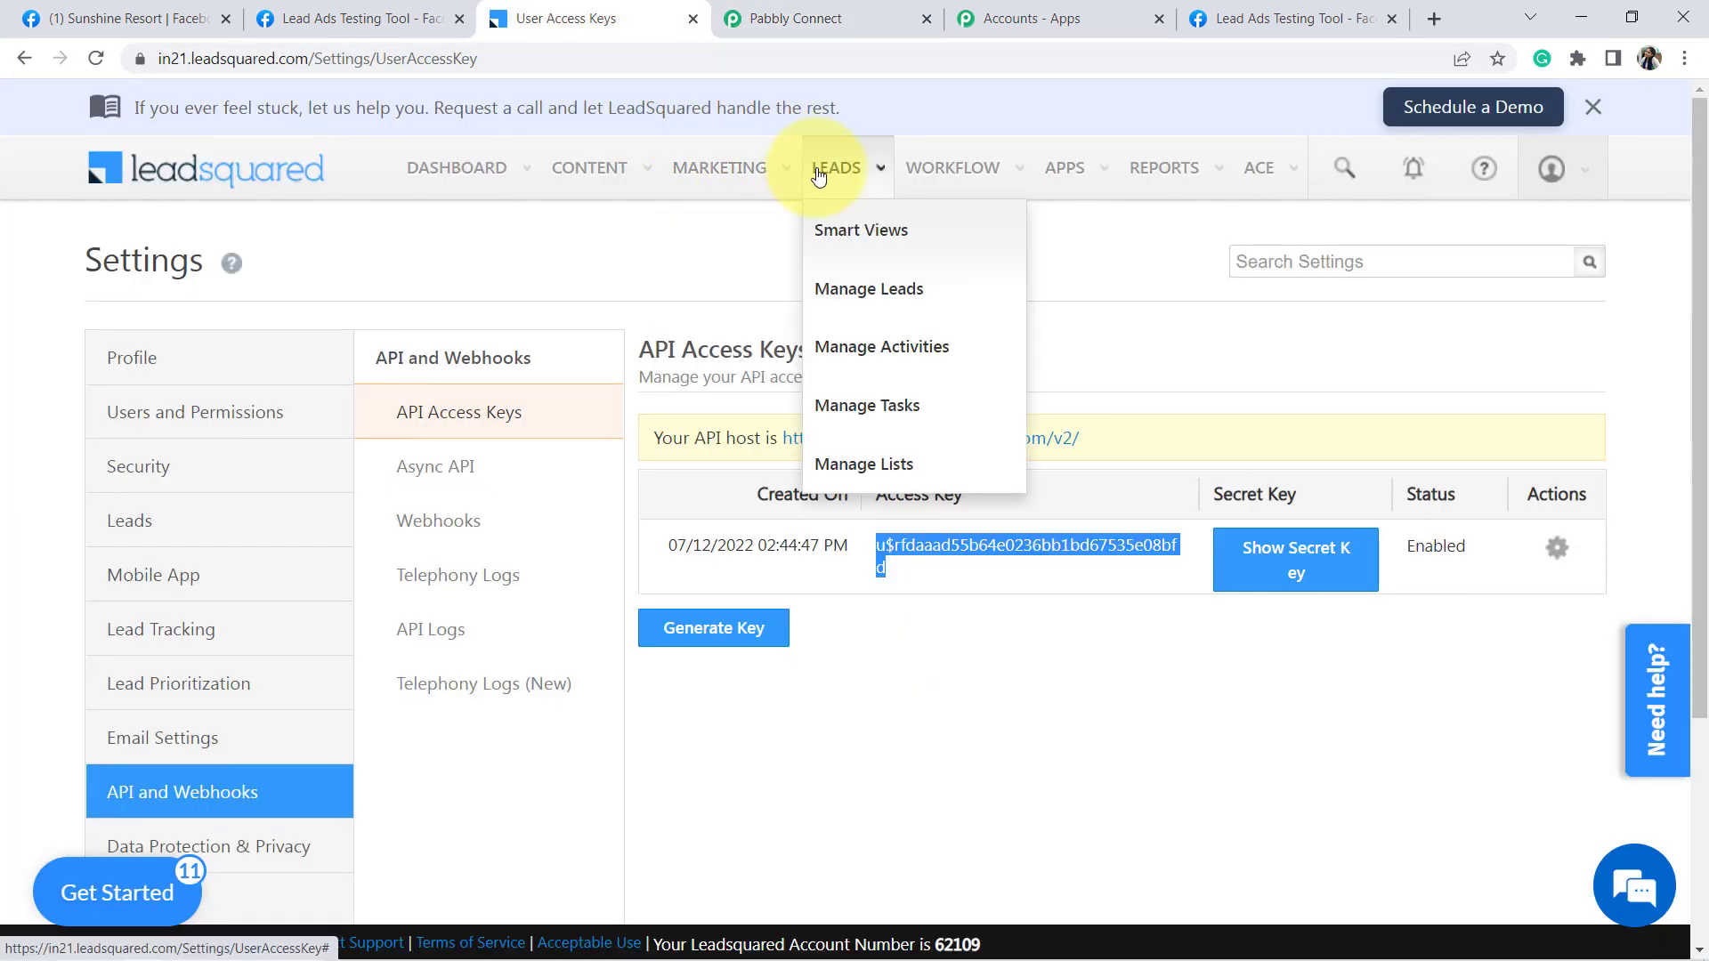
- Check the new test lead in LeadSquared's My New Leads Smart View, then return to Pabbly
left_click(850, 243)
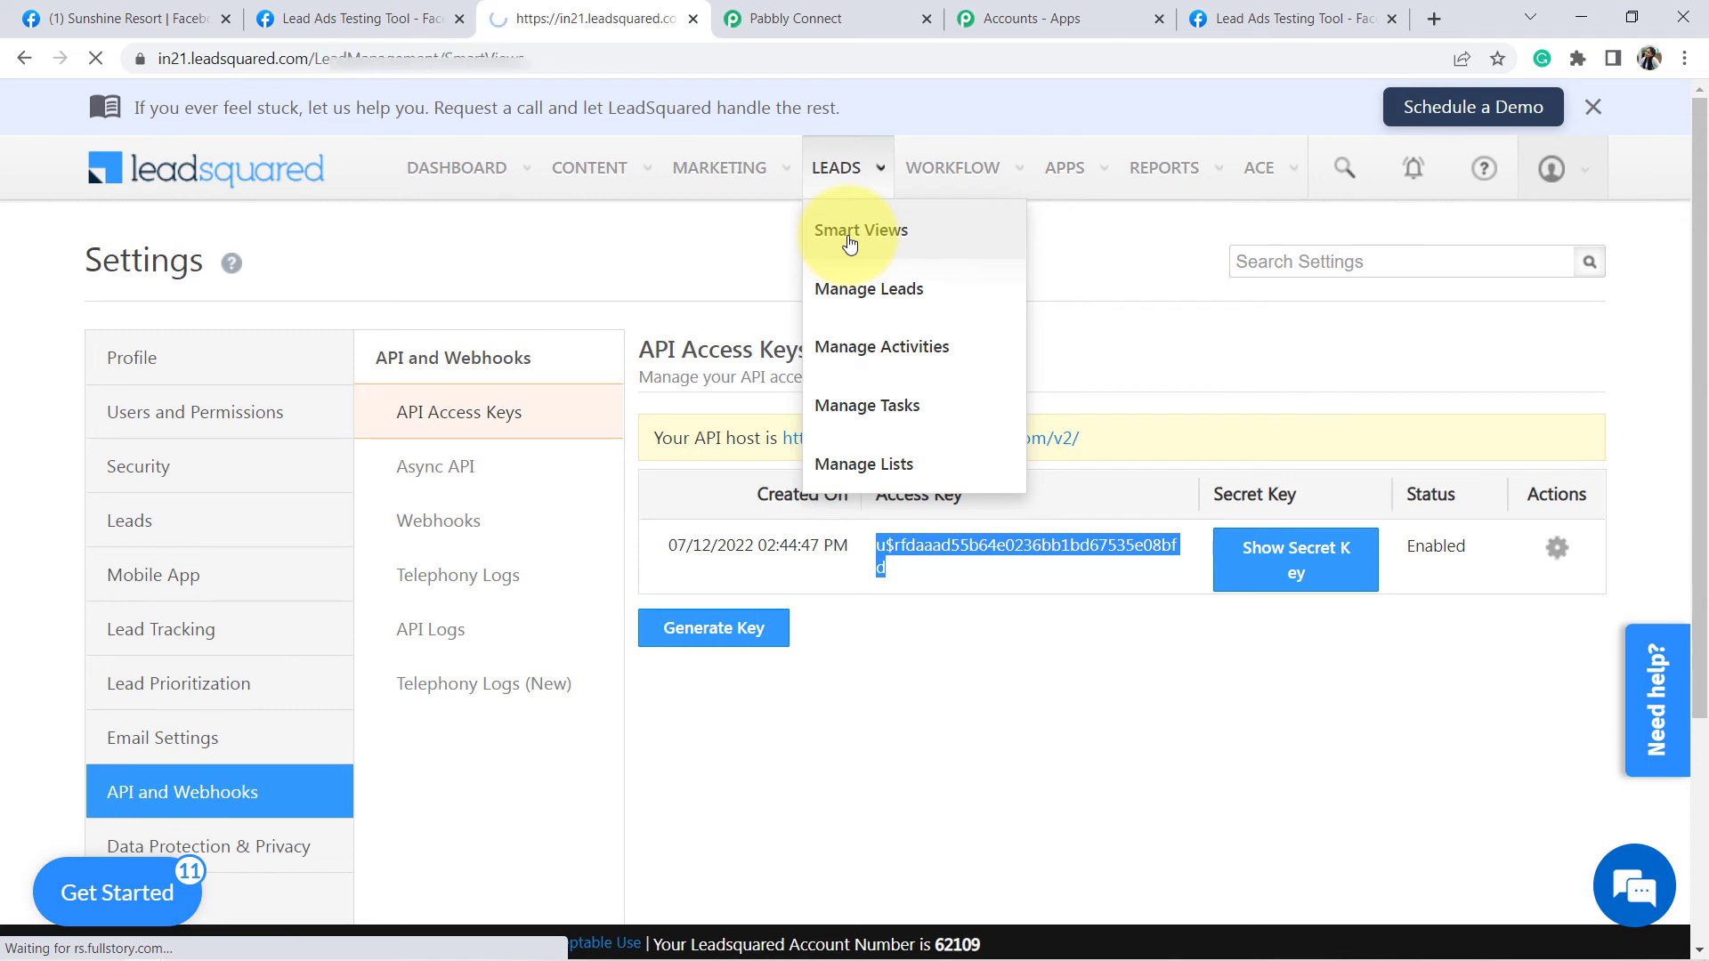
left_click(846, 173)
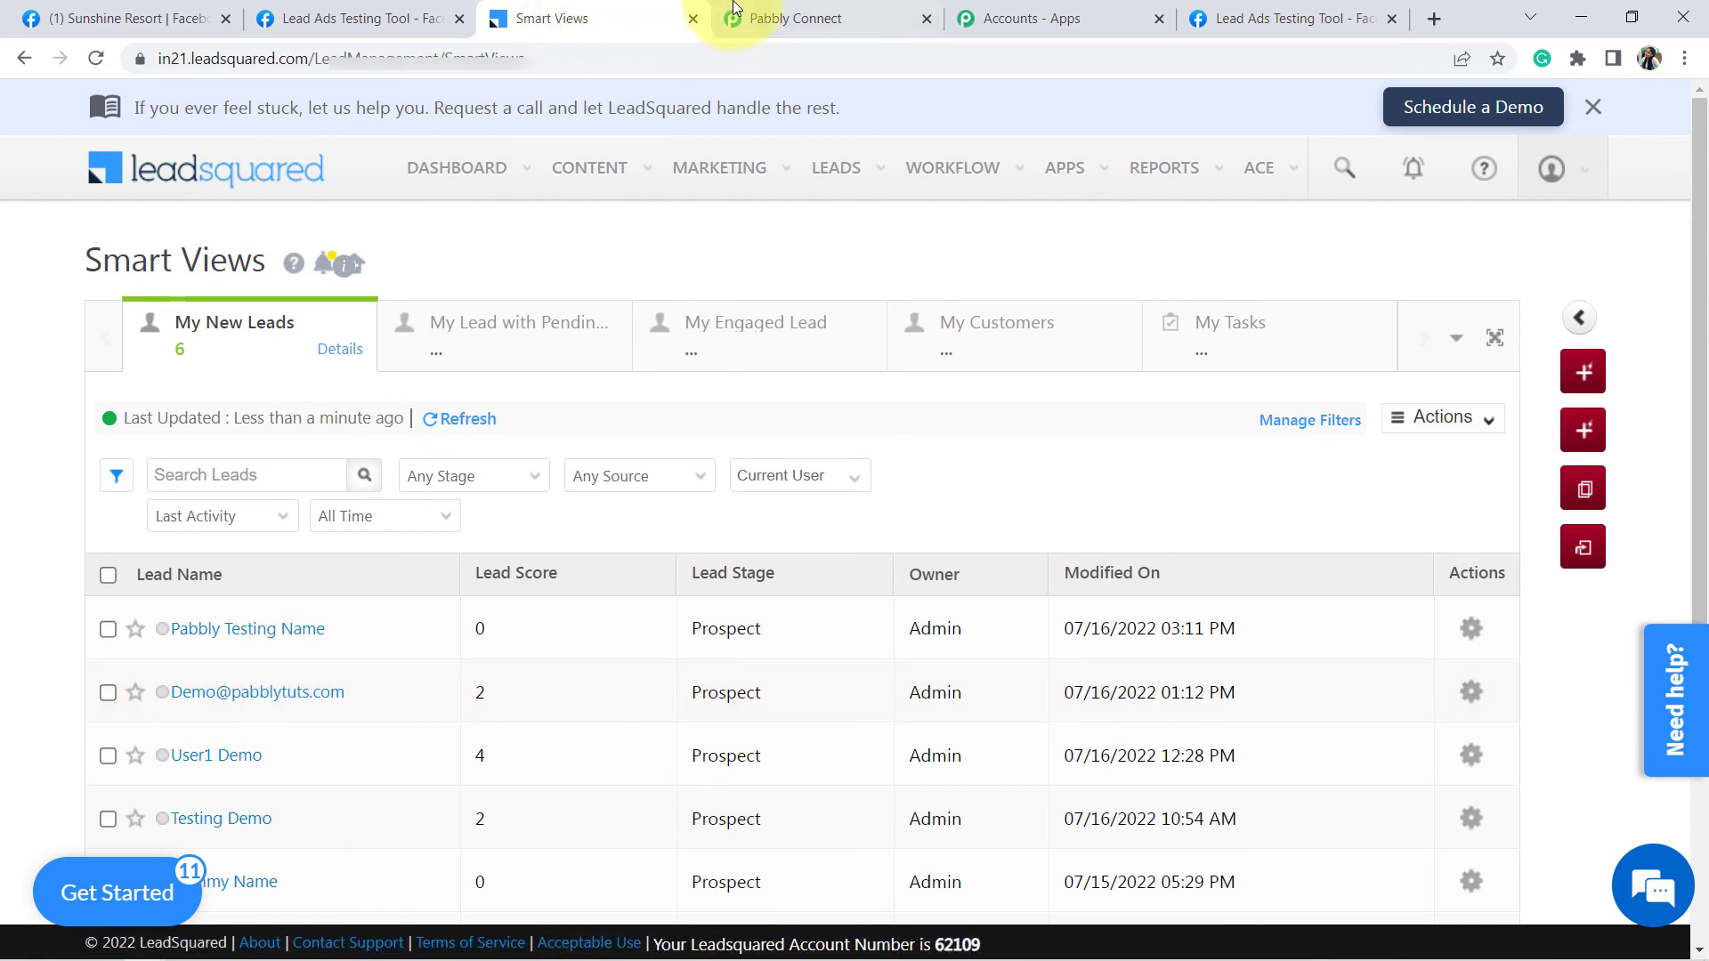
left_click(773, 12)
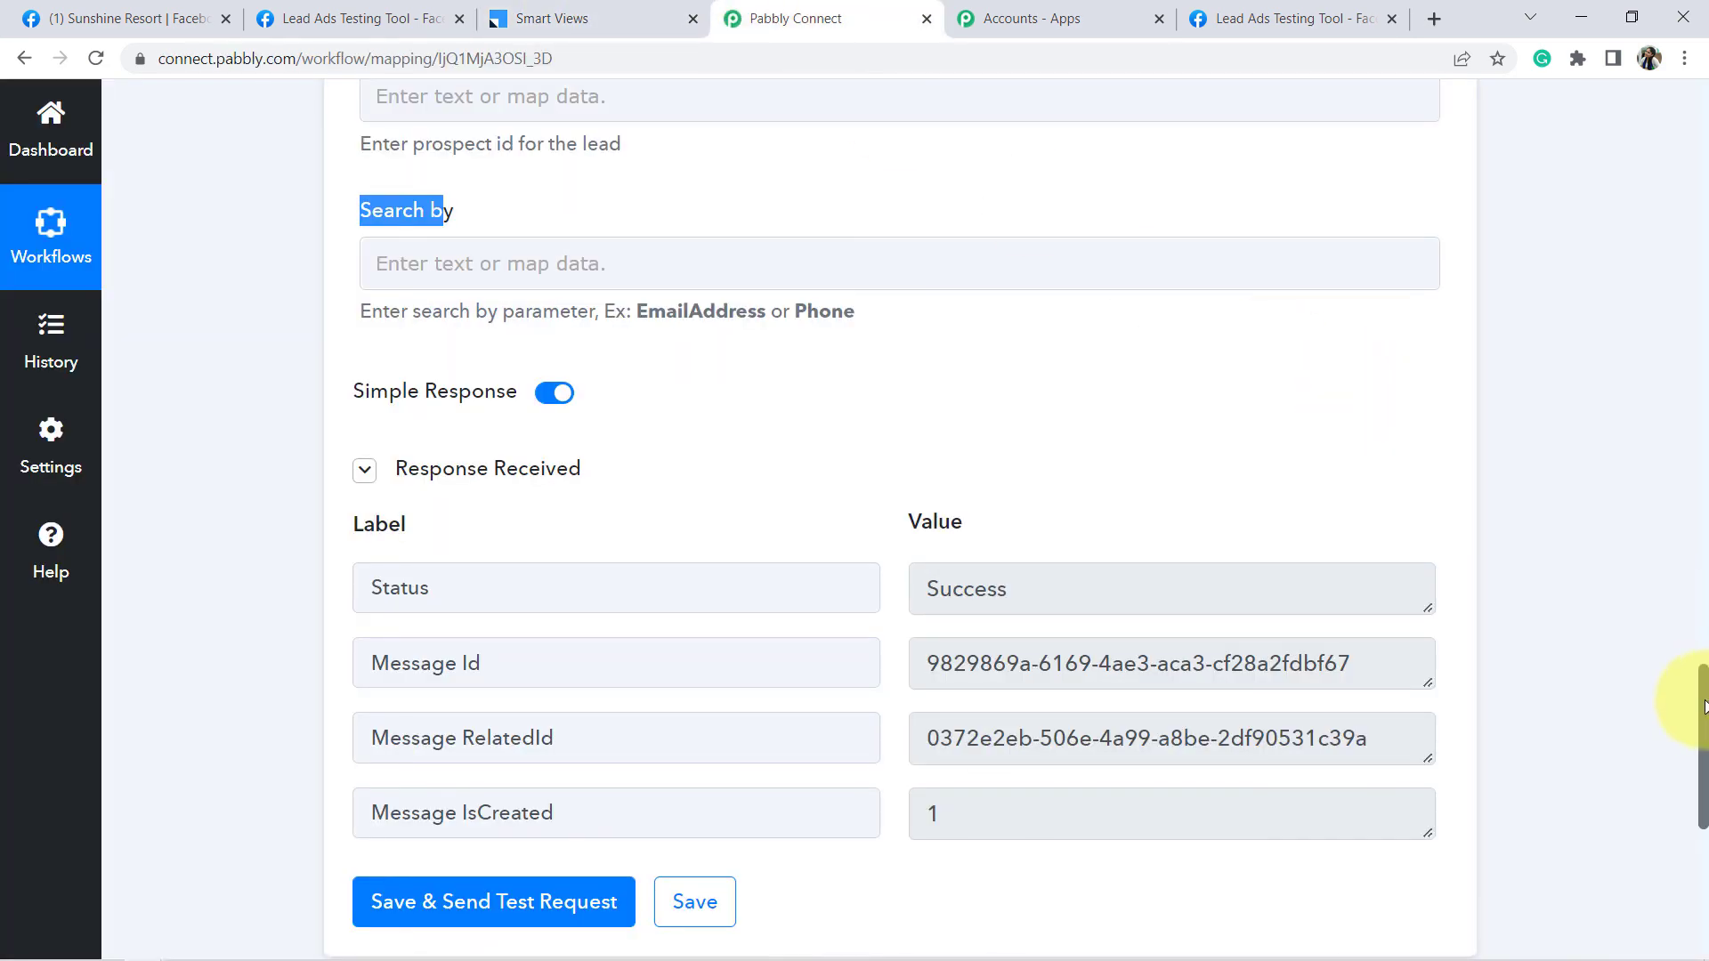
- Collapse the Facebook Lead Ads trigger and LeadSquared action steps, then close the workflow tab
left_click_drag(1702, 707, 1691, 134)
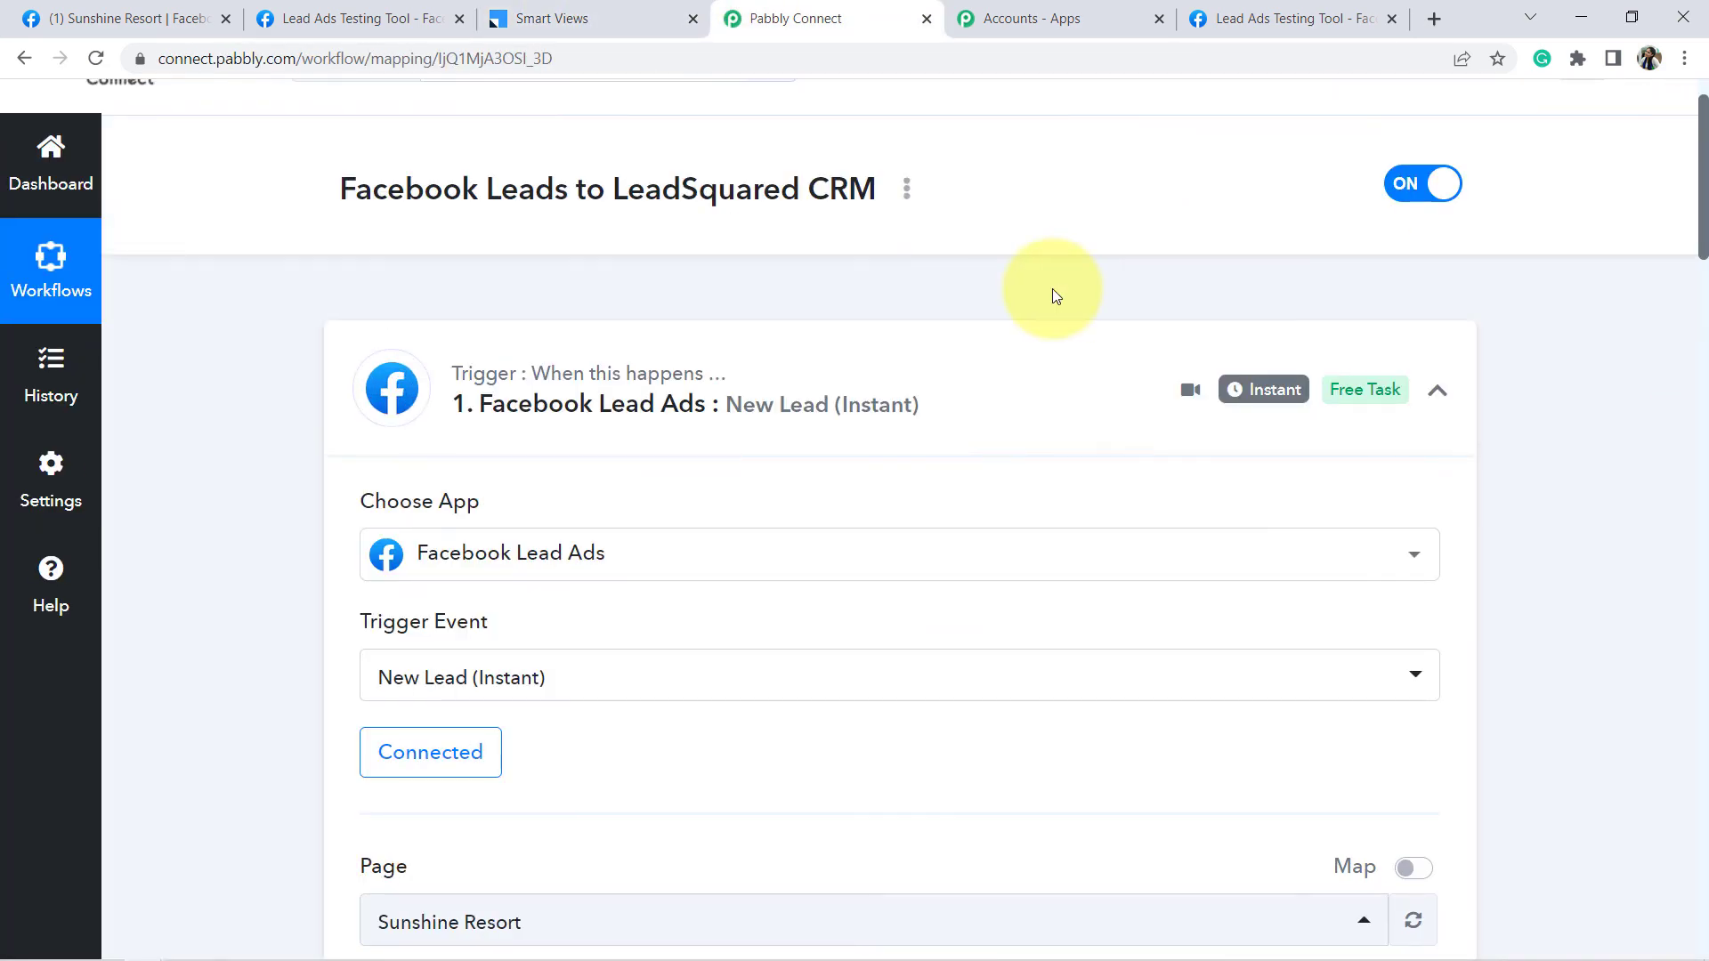
left_click(598, 402)
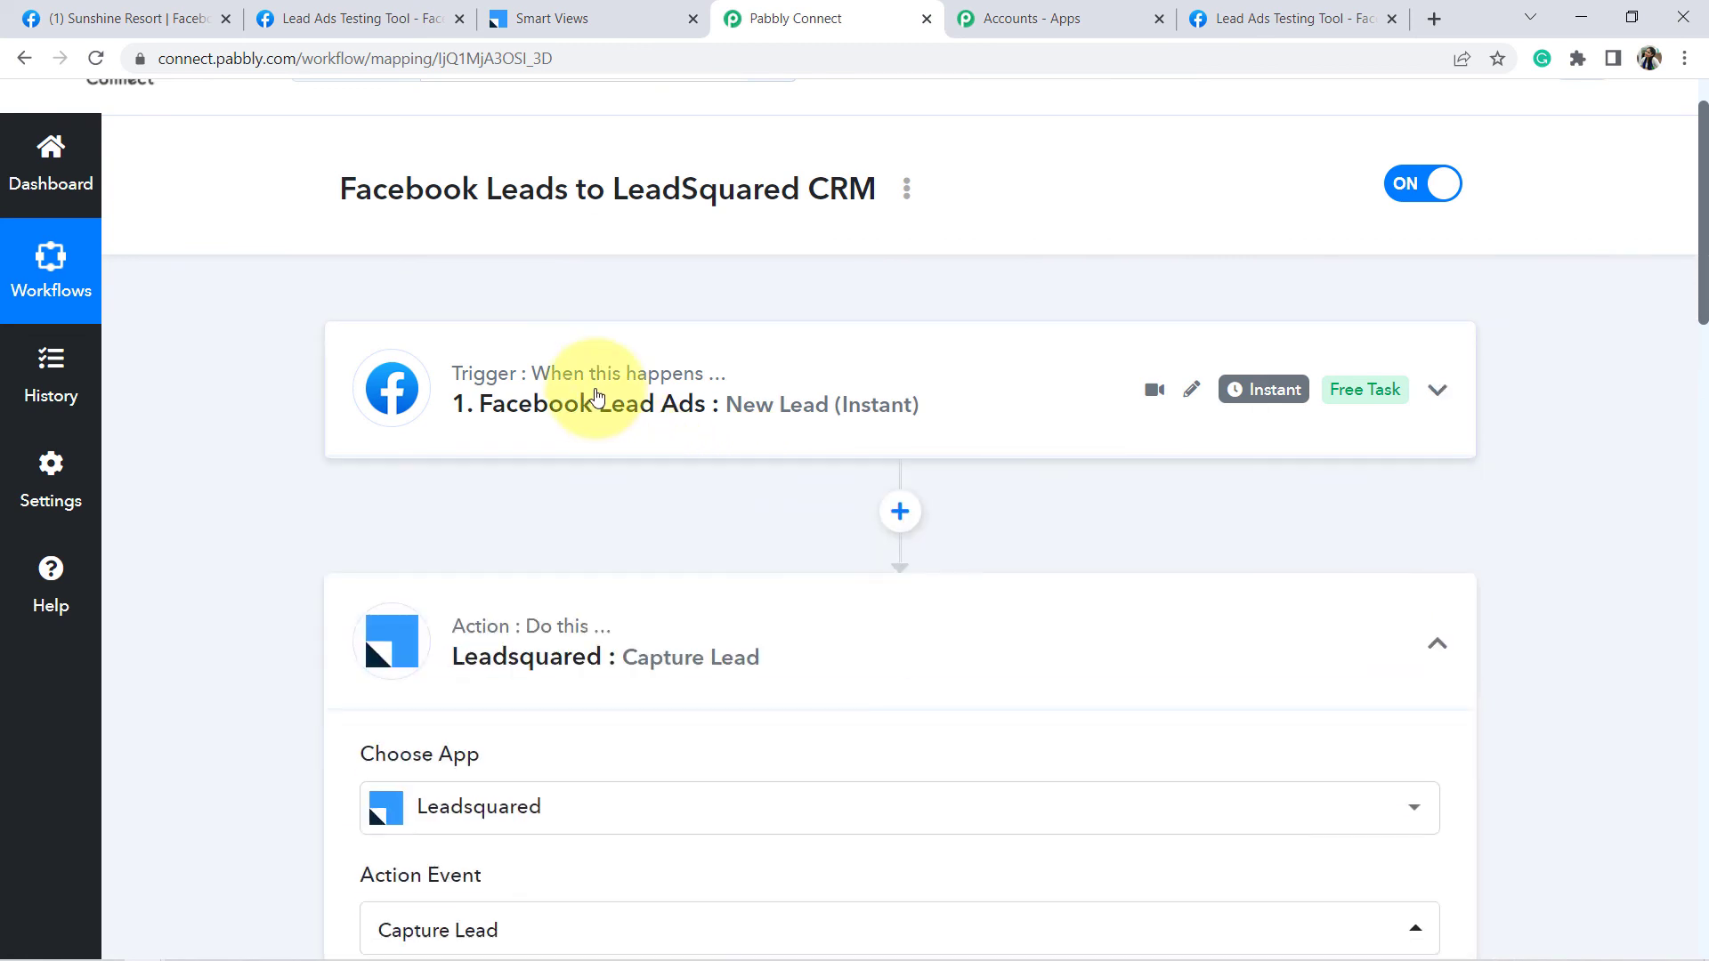
left_click(542, 640)
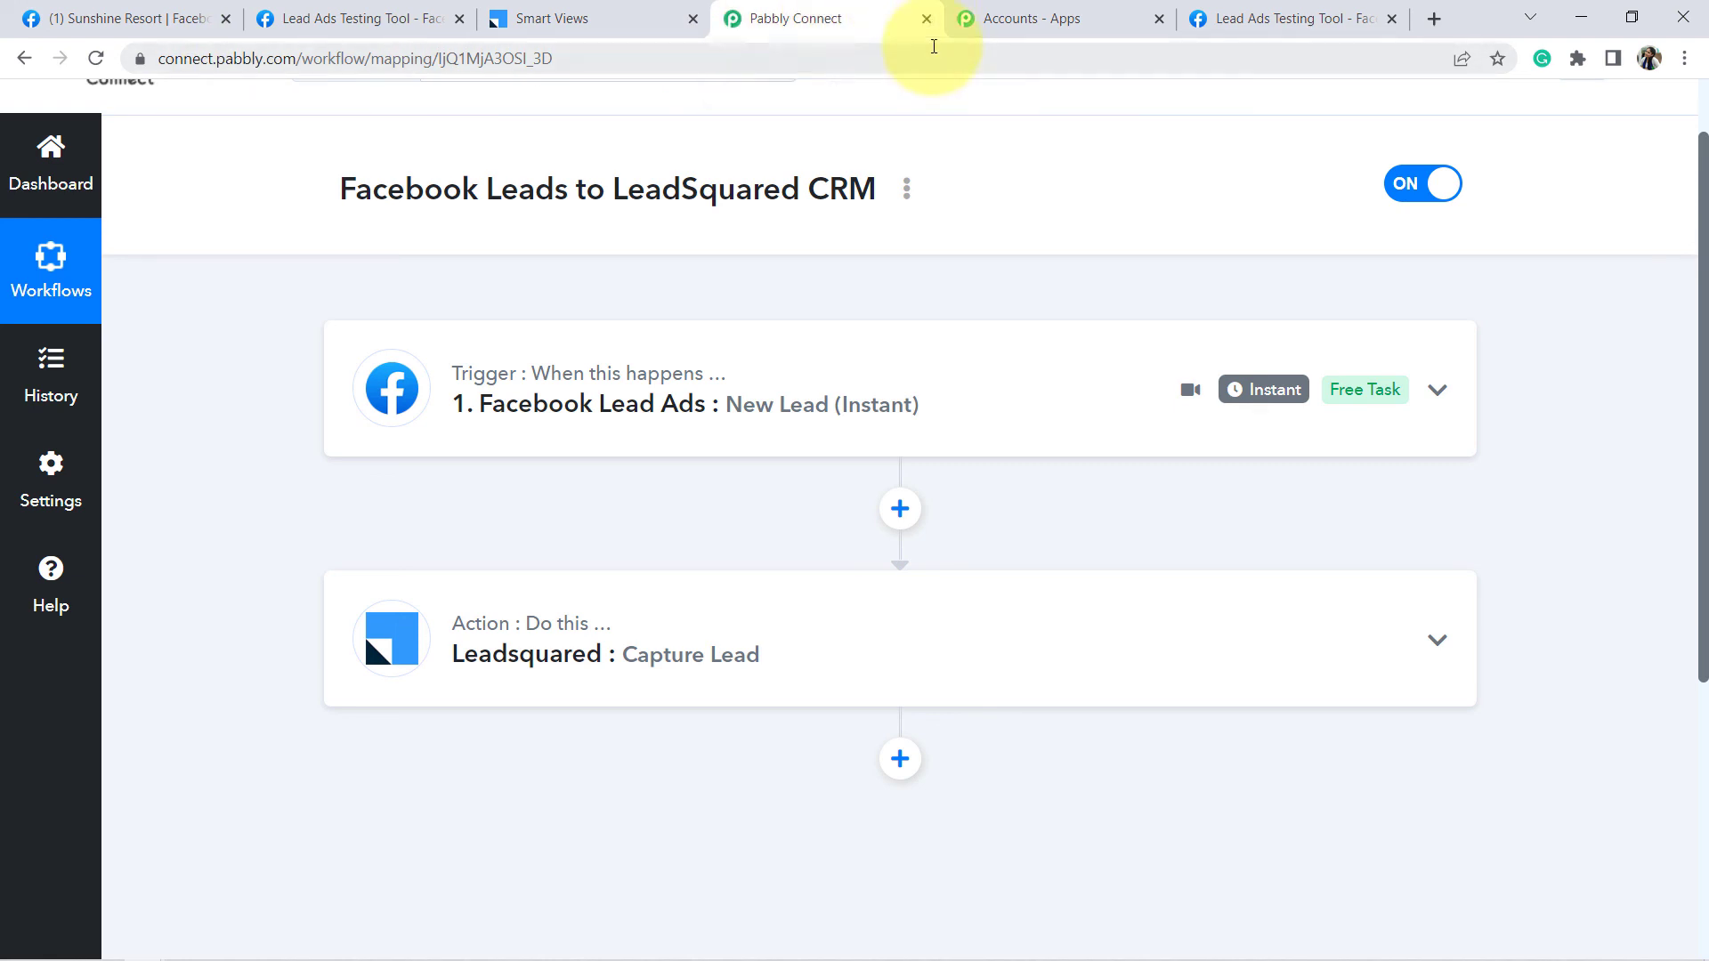
left_click(927, 19)
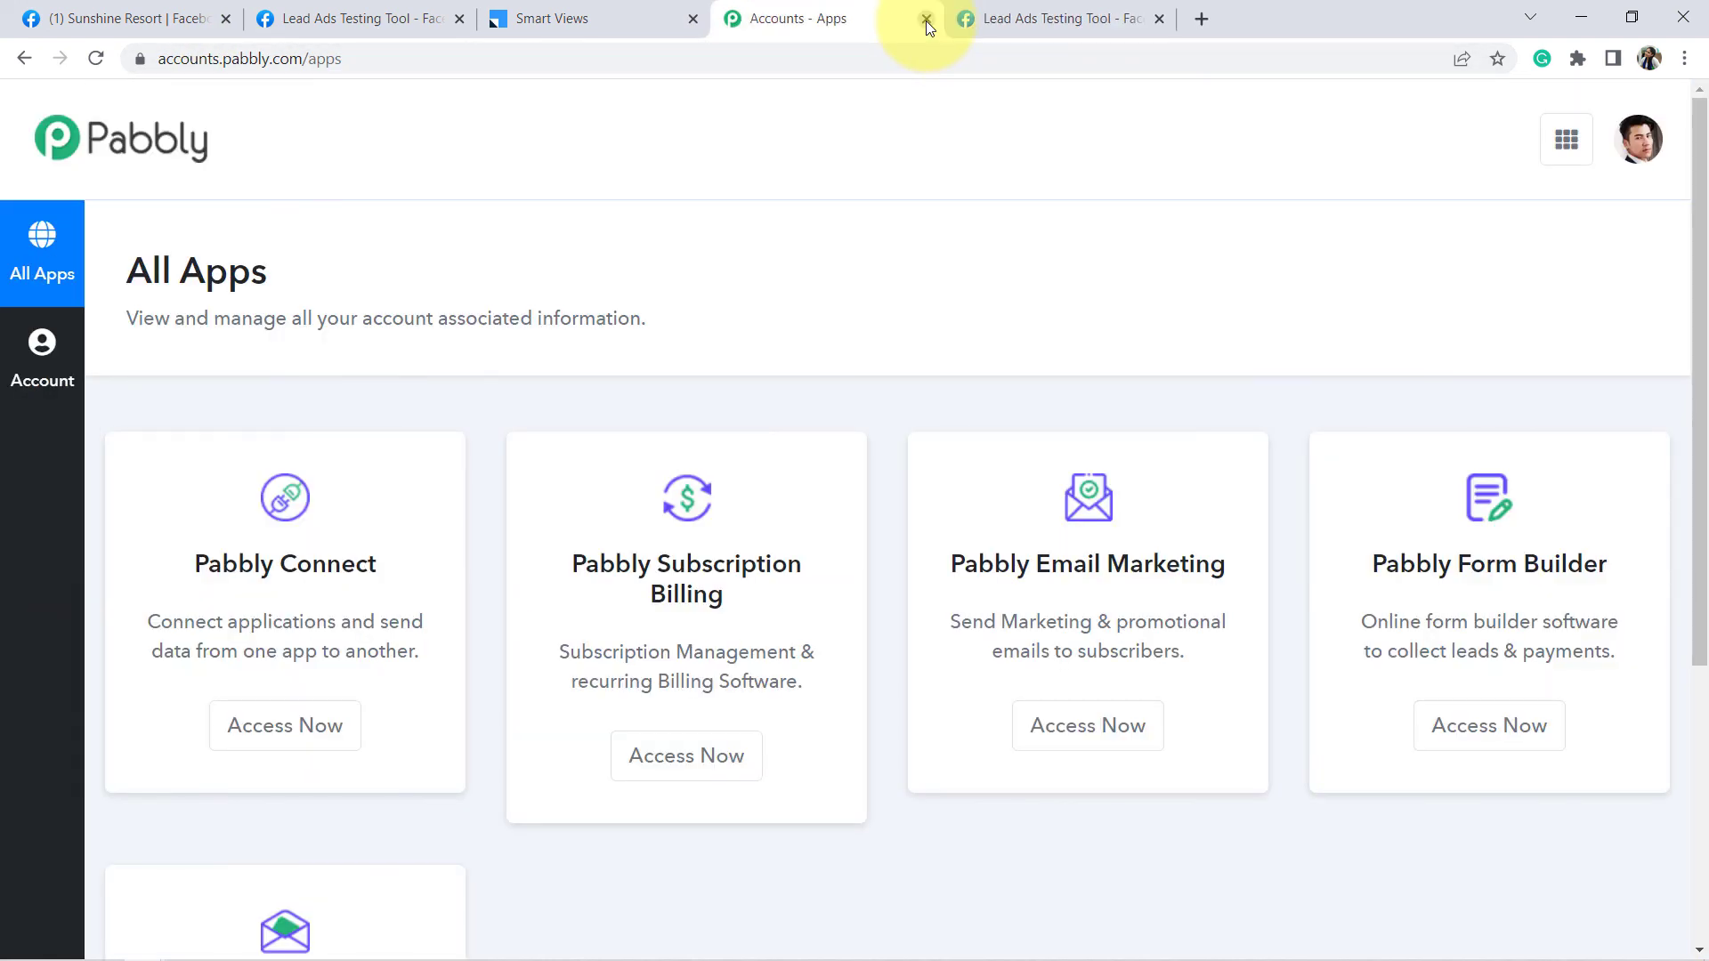
- Close the Pabbly accounts page and refresh LeadSquared's My New Leads, now showing 6 leads
left_click(927, 19)
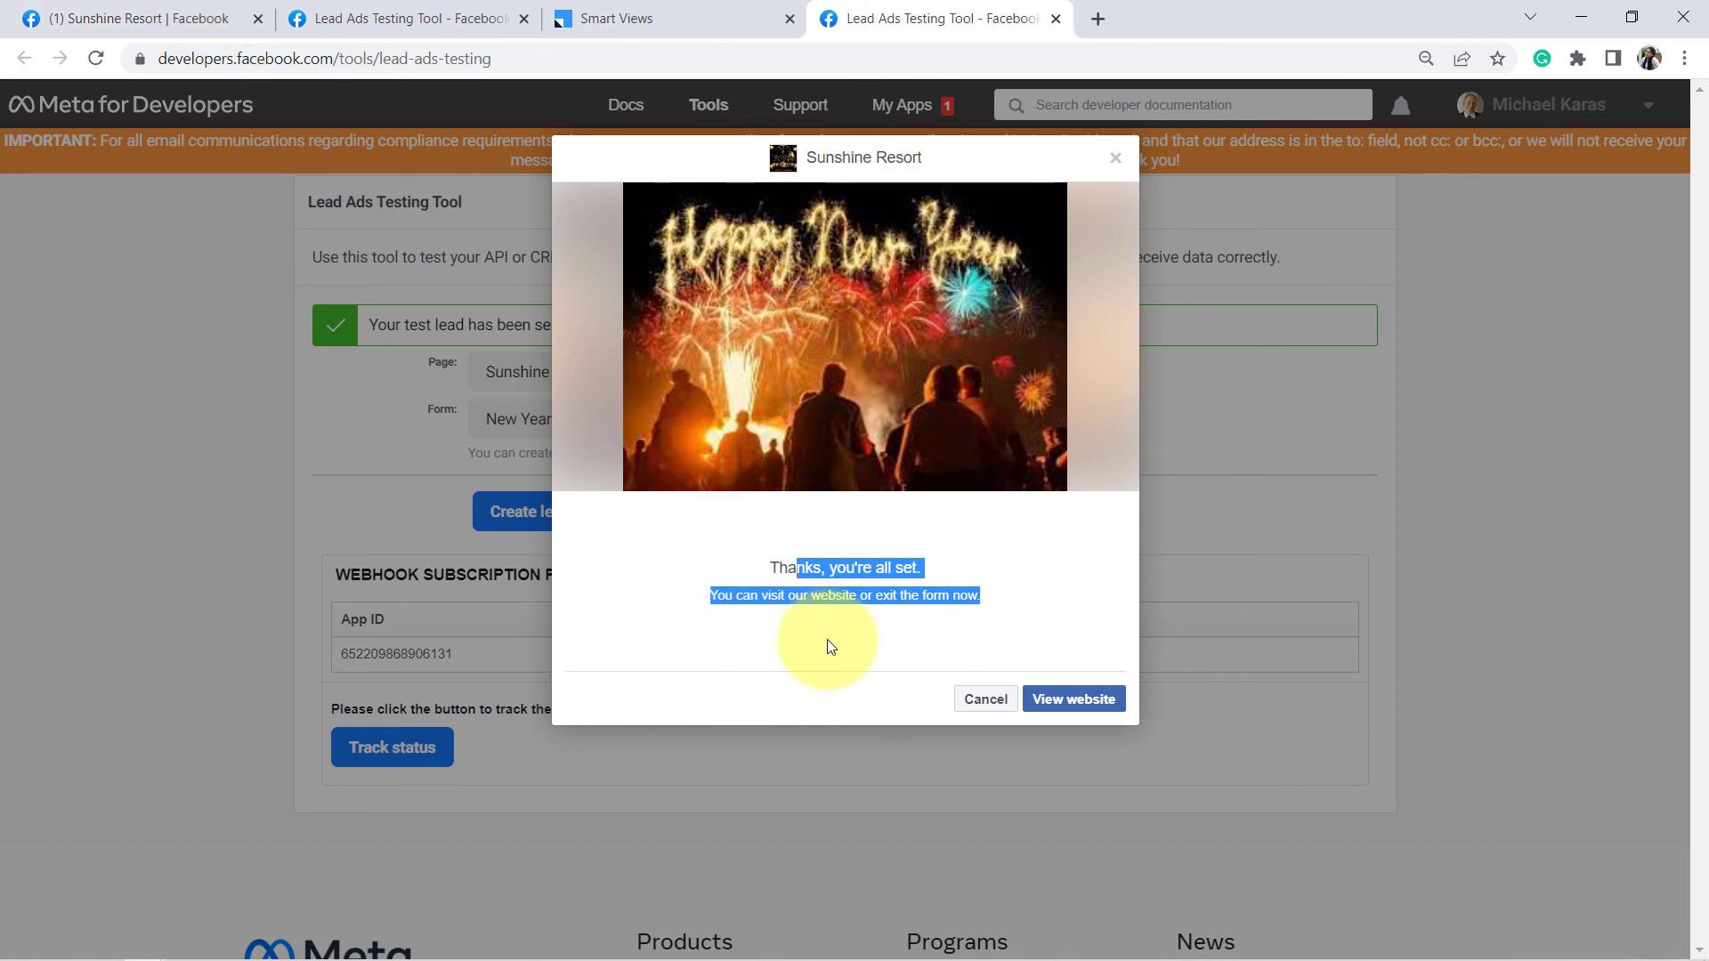
left_click(670, 17)
left_click(356, 419)
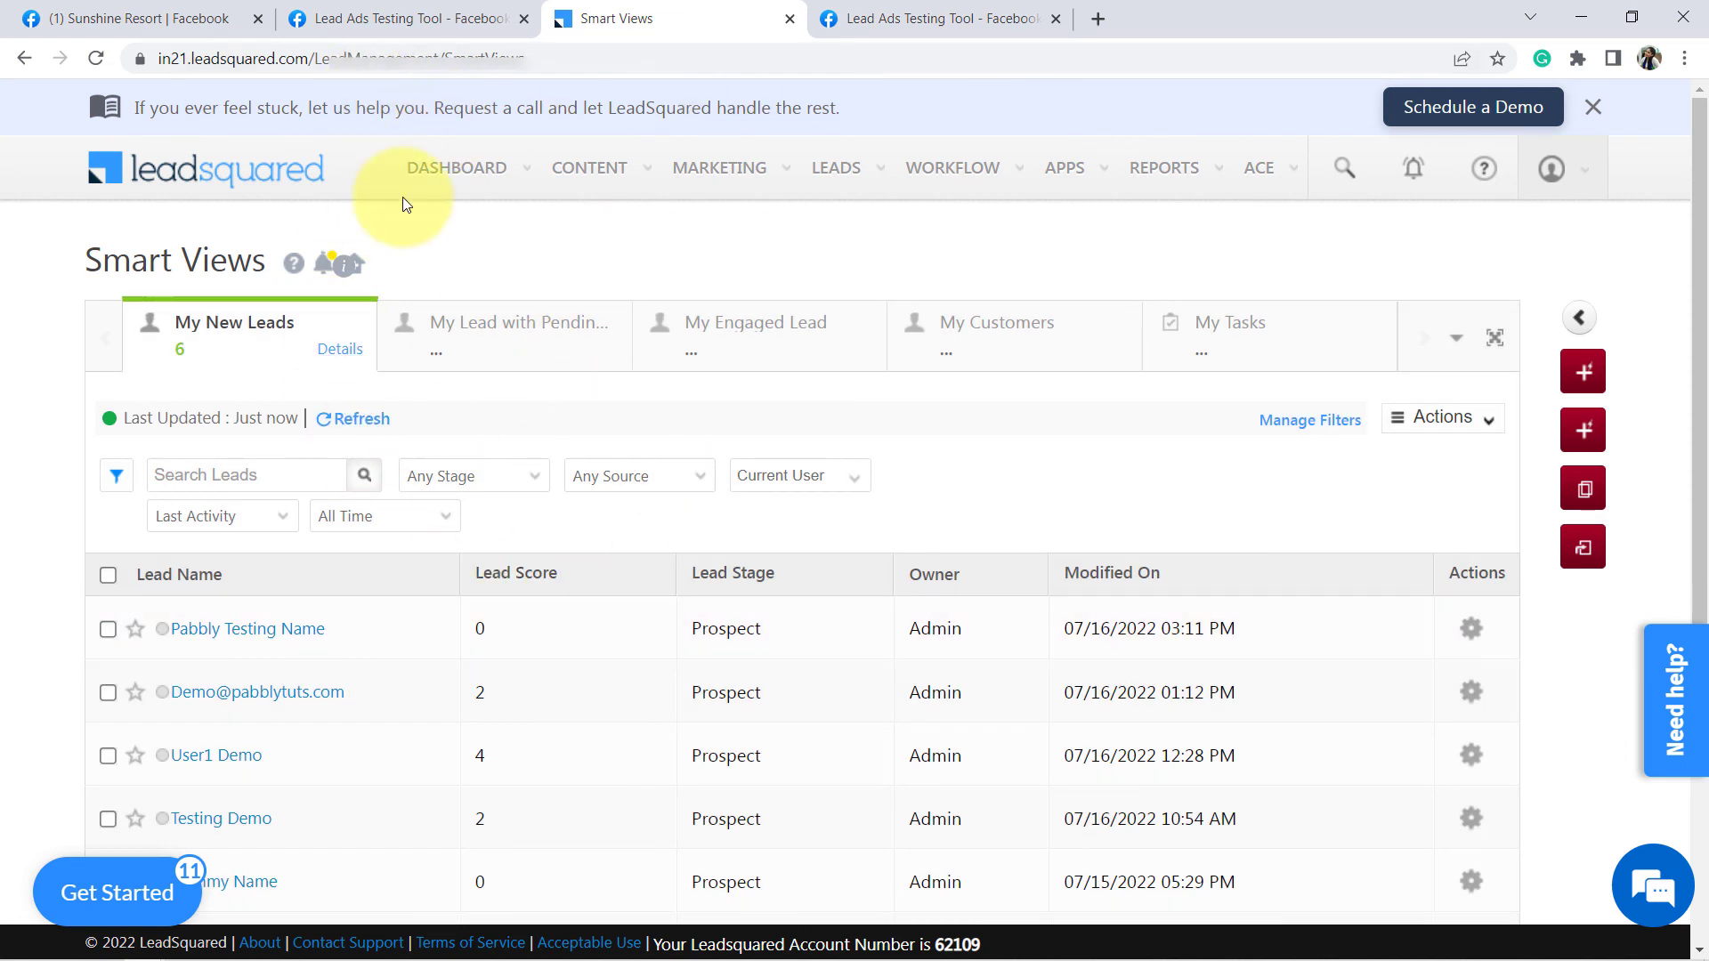